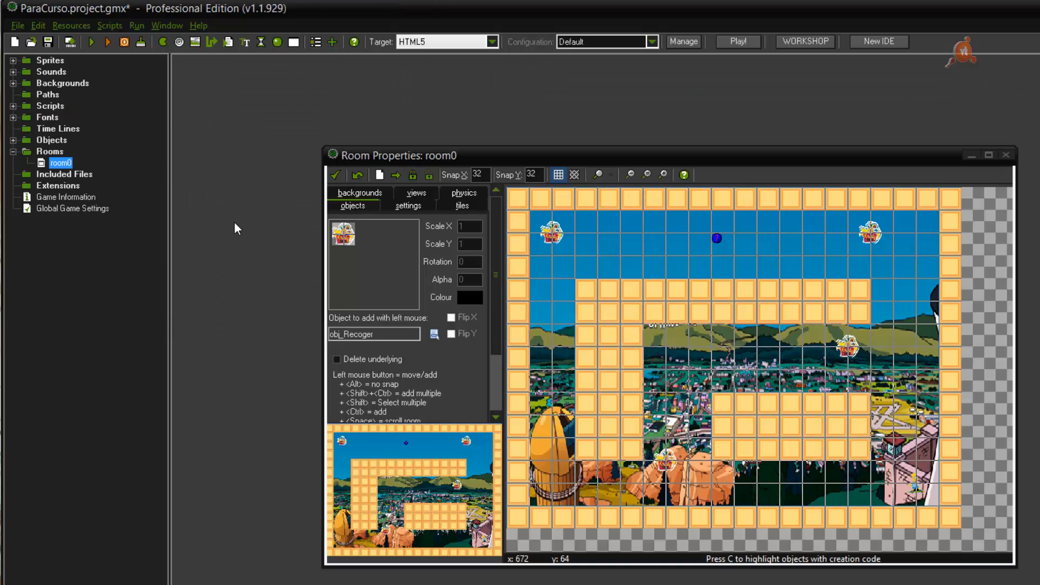
Create a new path resource, enlarge its editor and name the path pth_Enemigo
left_click(71, 26)
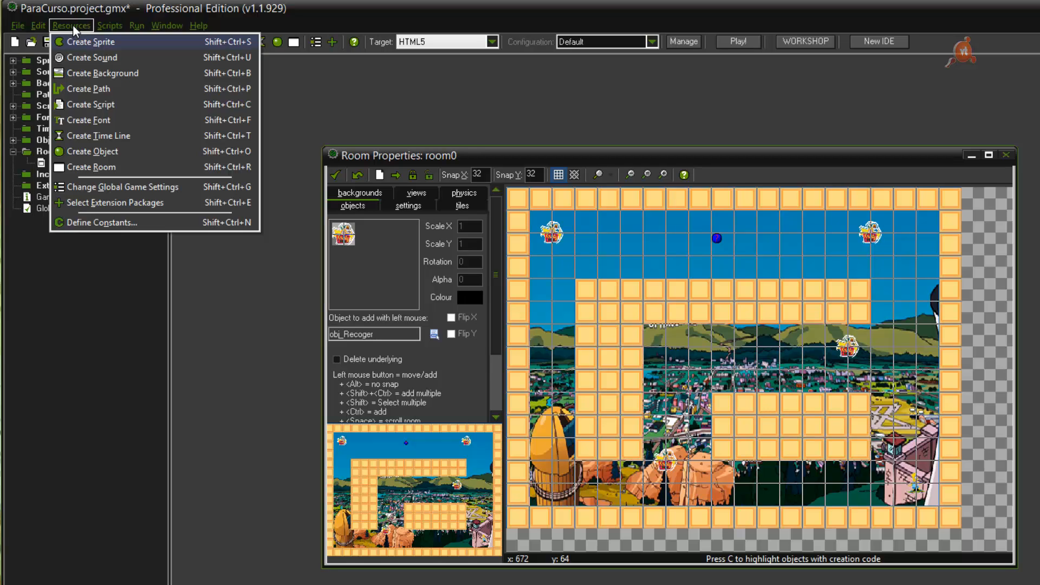
left_click(89, 88)
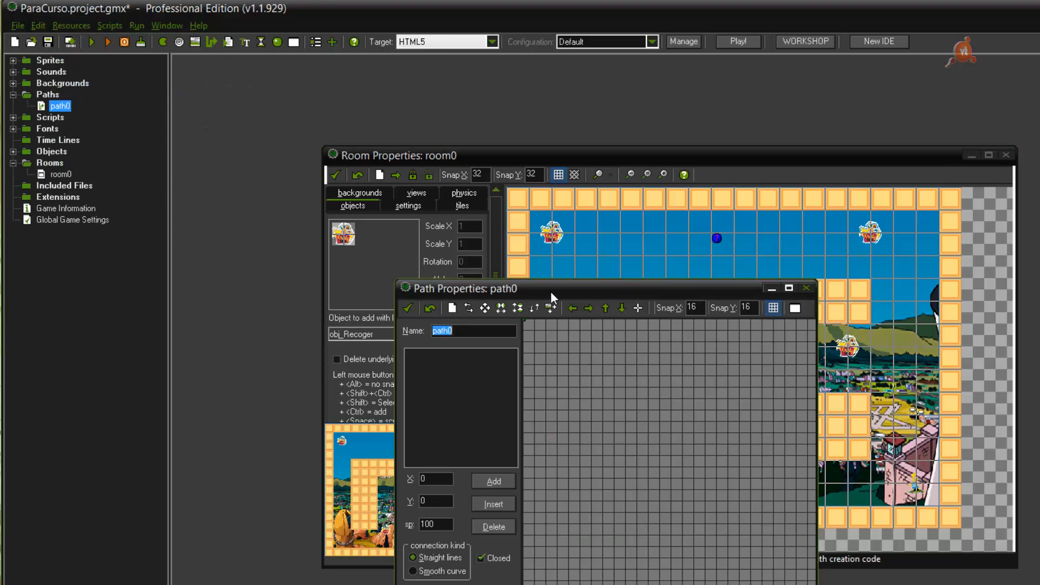
left_click_drag(550, 291, 552, 209)
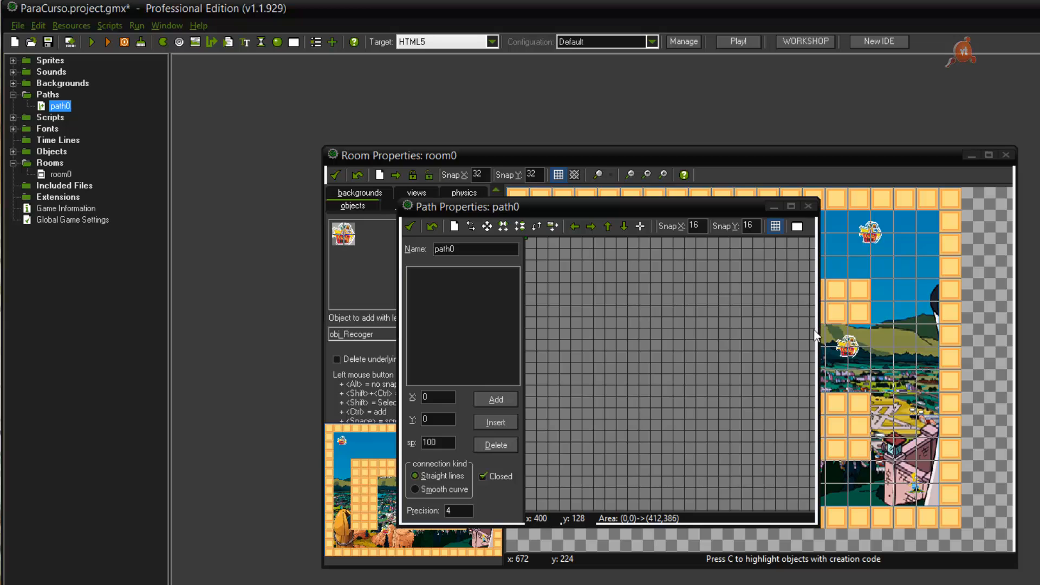
left_click(791, 206)
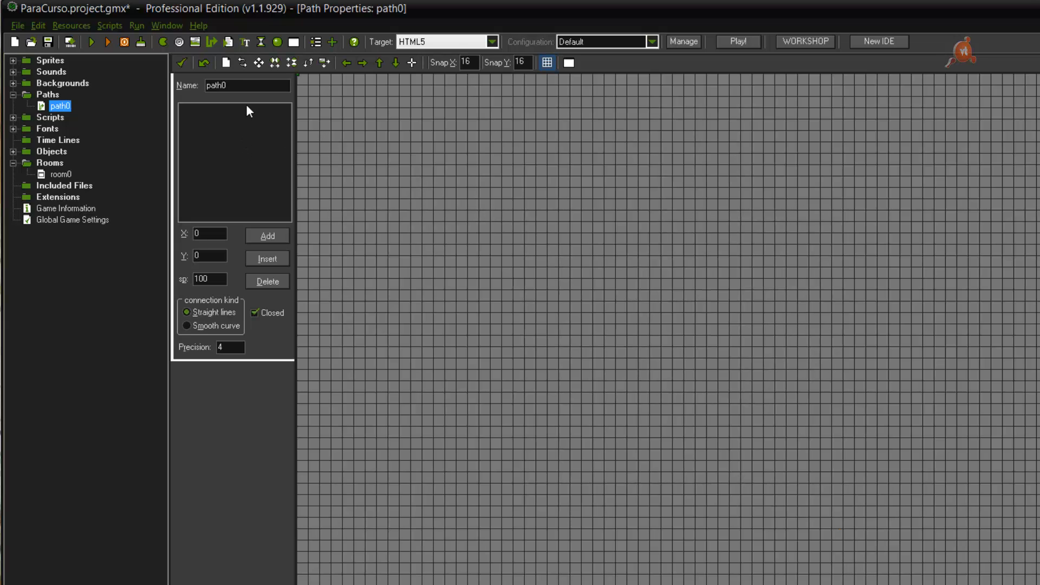
left_click_drag(243, 88, 164, 85)
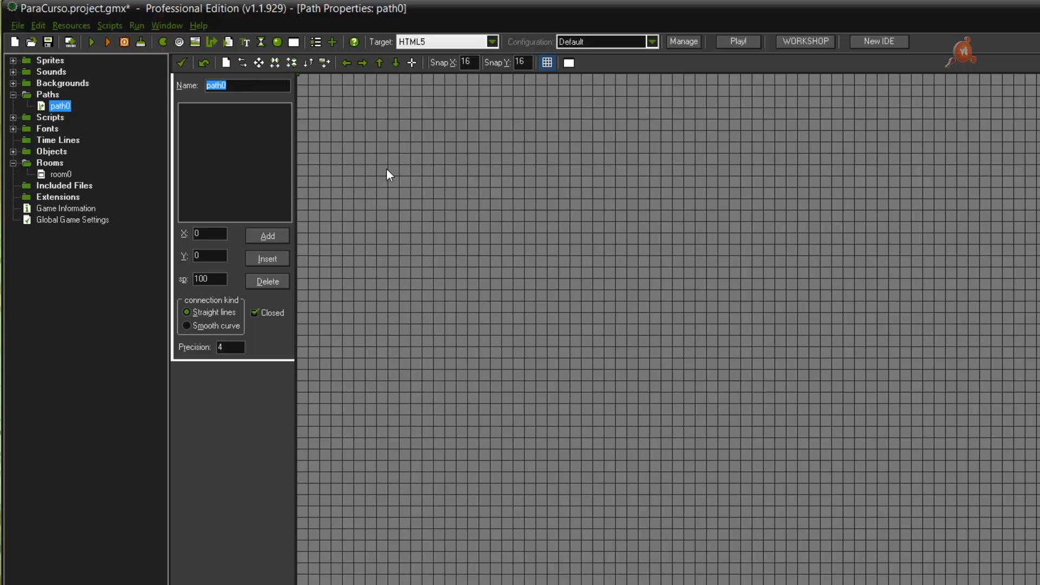
type("p")
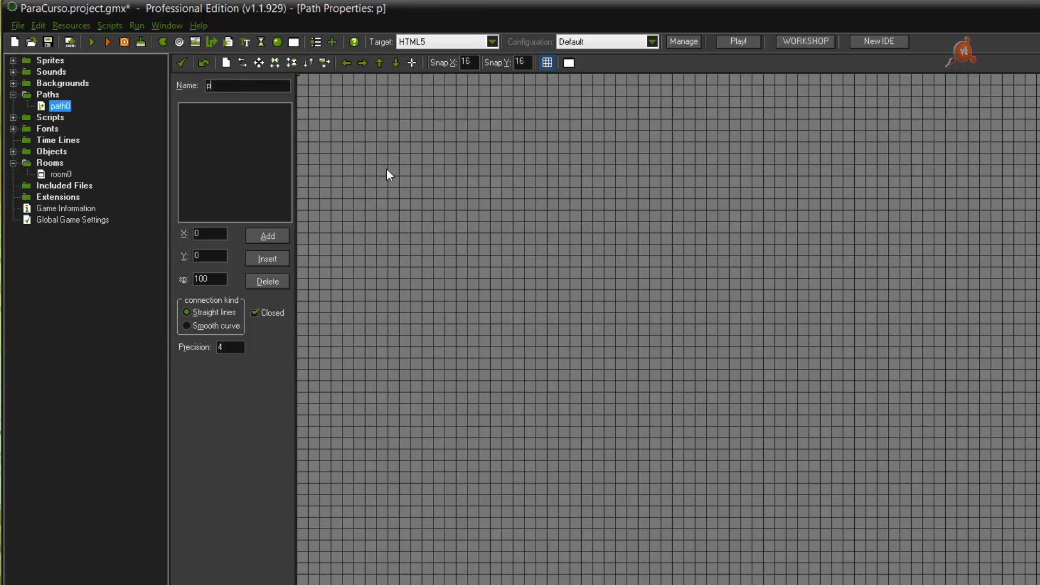
type("th_Enemigo")
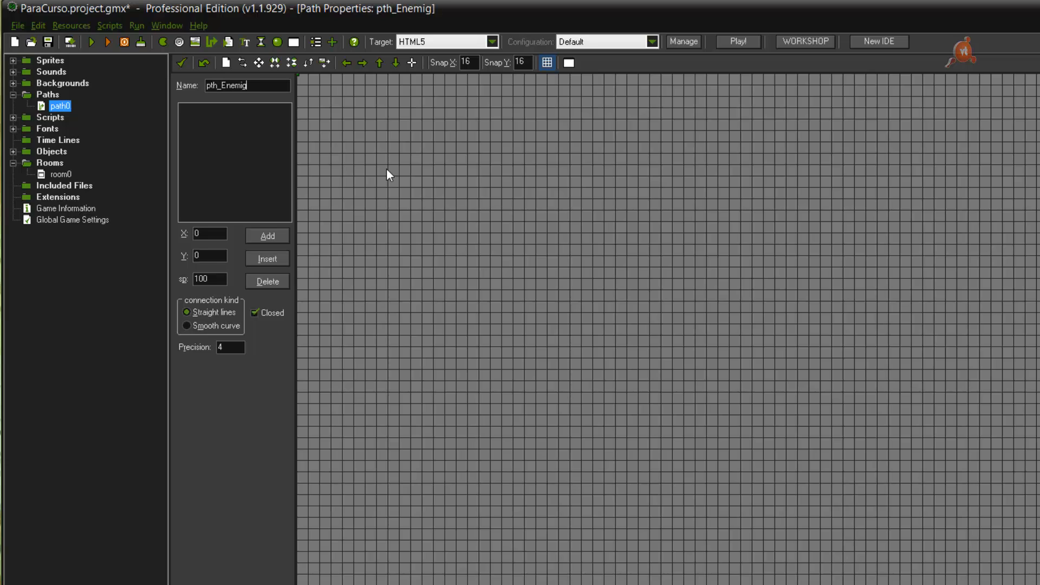
Show room0 behind the path grid and place the path's first point at (64,64) on the upper-left chest
left_click(568, 63)
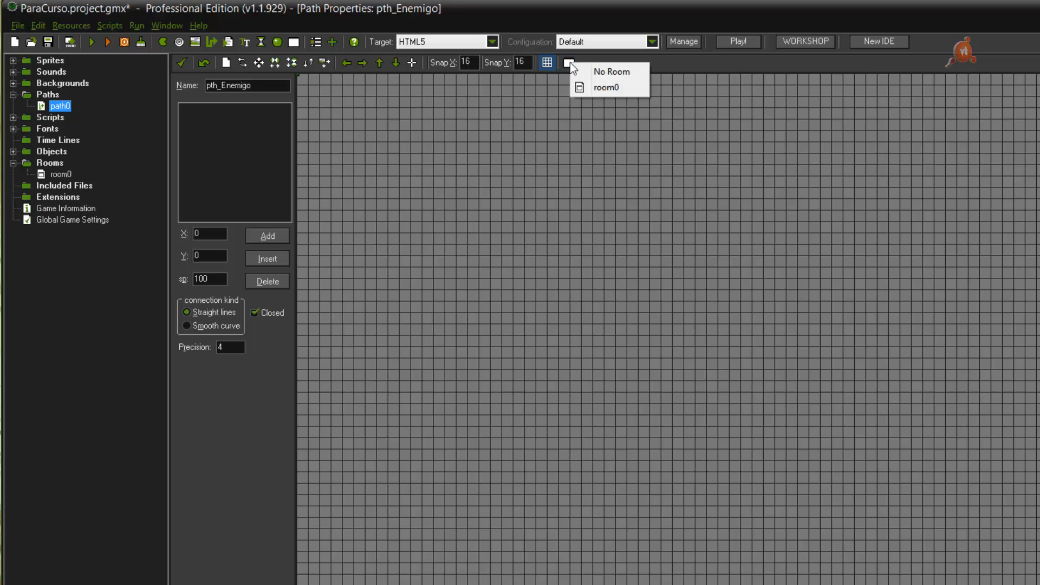
left_click(604, 86)
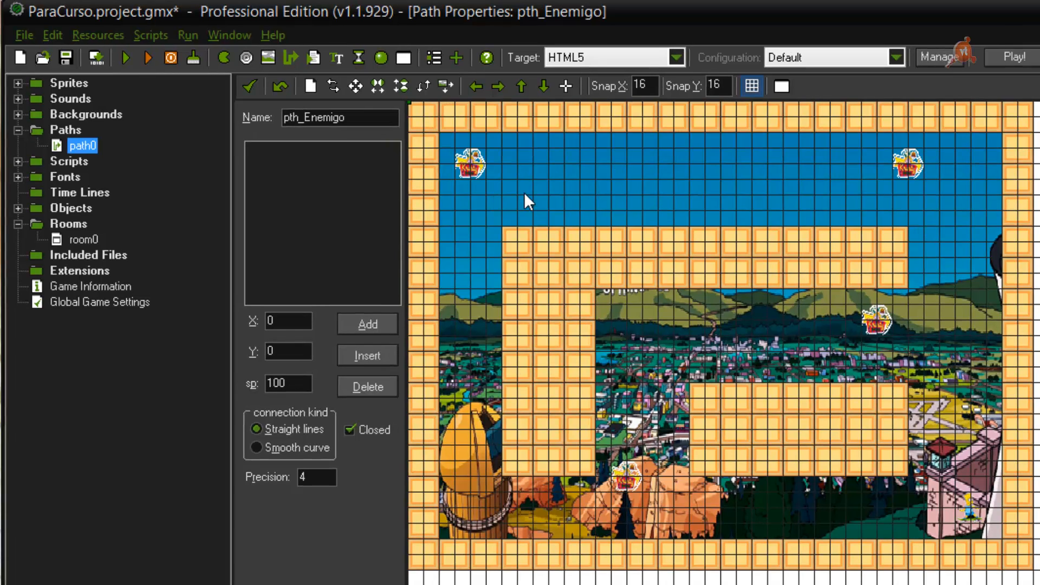
left_click(463, 185)
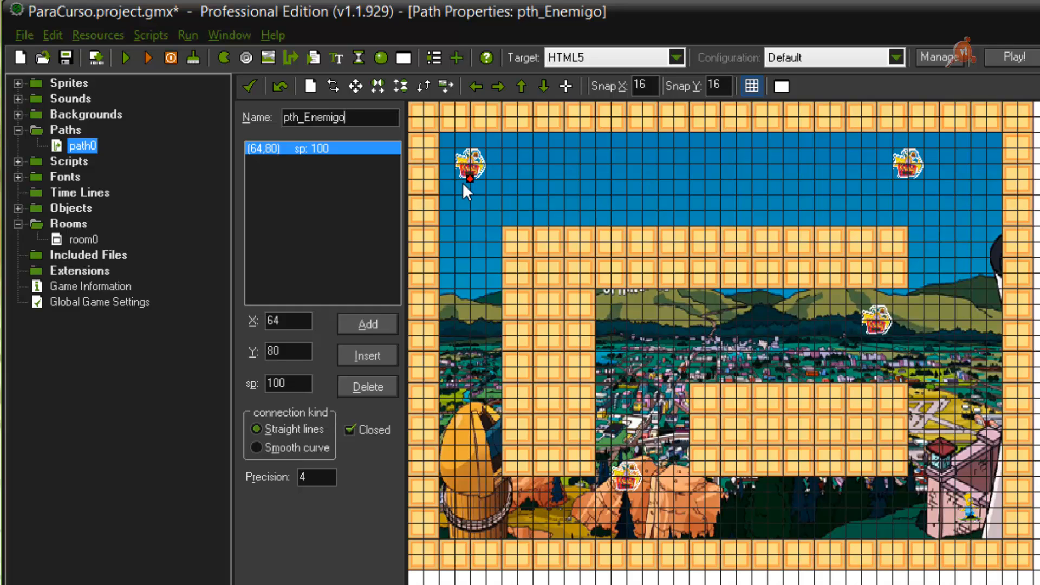
mouse_move(470, 177)
left_mouse_down()
mouse_move(488, 176)
mouse_move(458, 177)
mouse_move(476, 176)
left_mouse_up()
left_click_drag(286, 352, 262, 352)
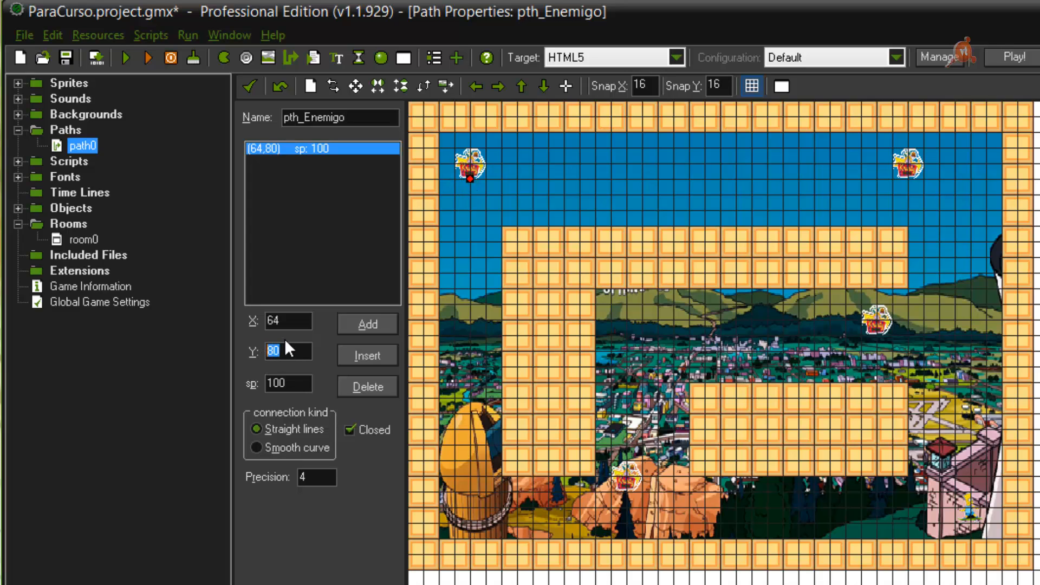
type("64")
Extend the path around the inner wall block with points at (64,400), (240,400) and (240,272)
left_click(470, 521)
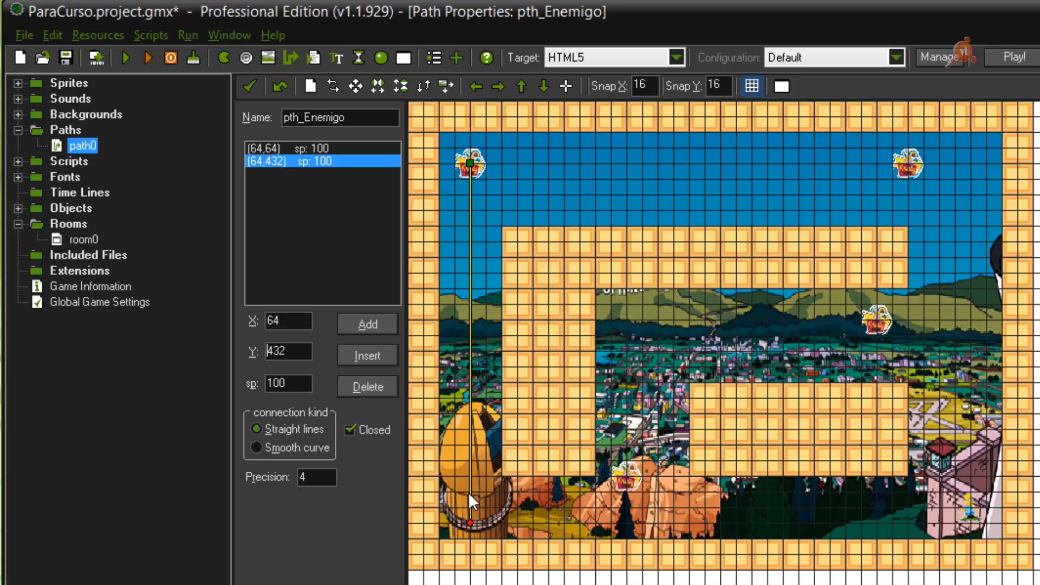
left_click_drag(467, 519, 467, 495)
left_click_drag(467, 493, 468, 494)
left_click(642, 490)
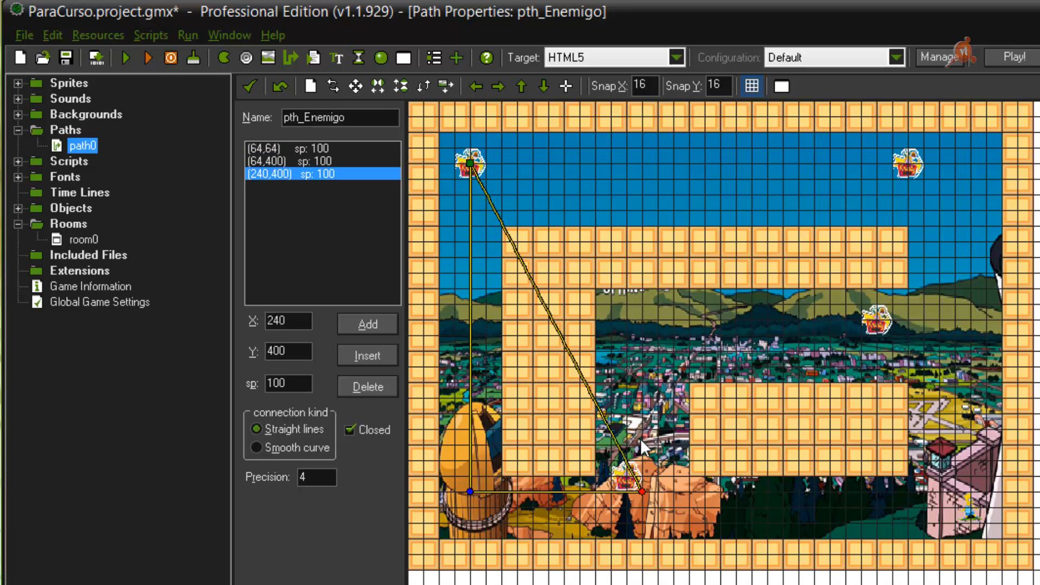
left_click(641, 367)
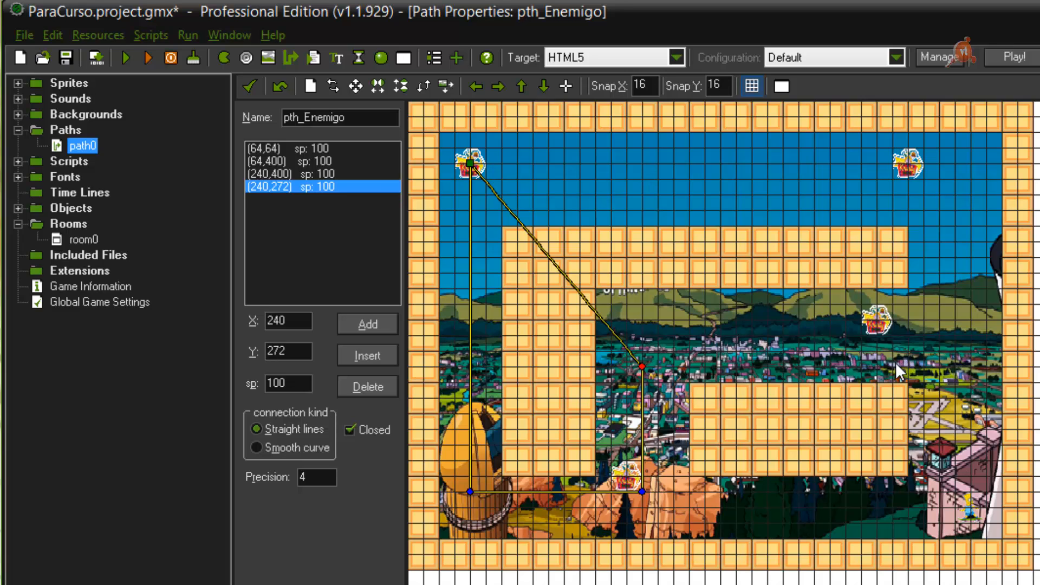
Add path points at (576,272) and (576,64), and move the two points at Y 272 up to Y 192
left_click(920, 365)
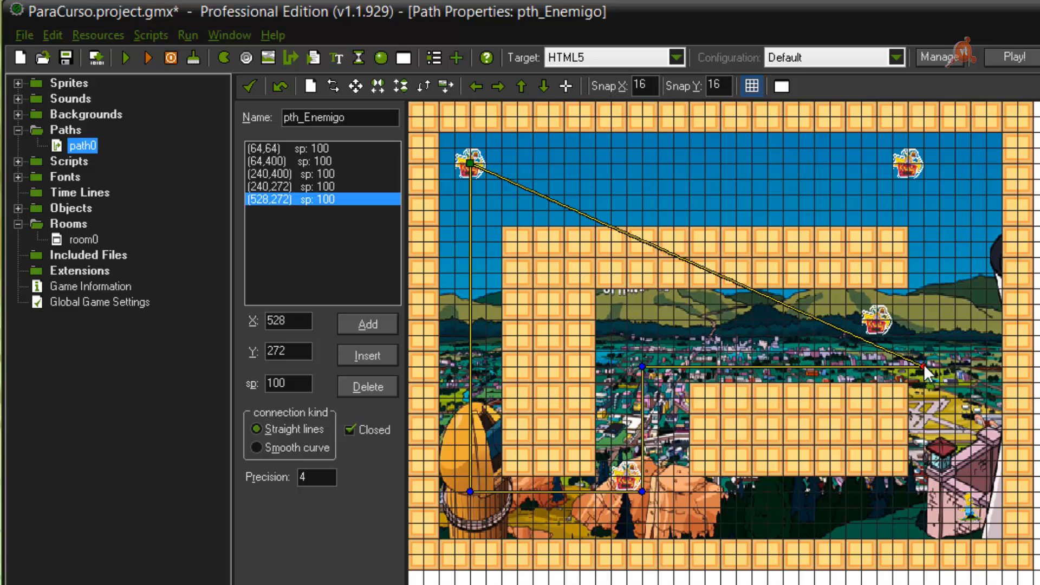
left_click_drag(924, 364, 965, 364)
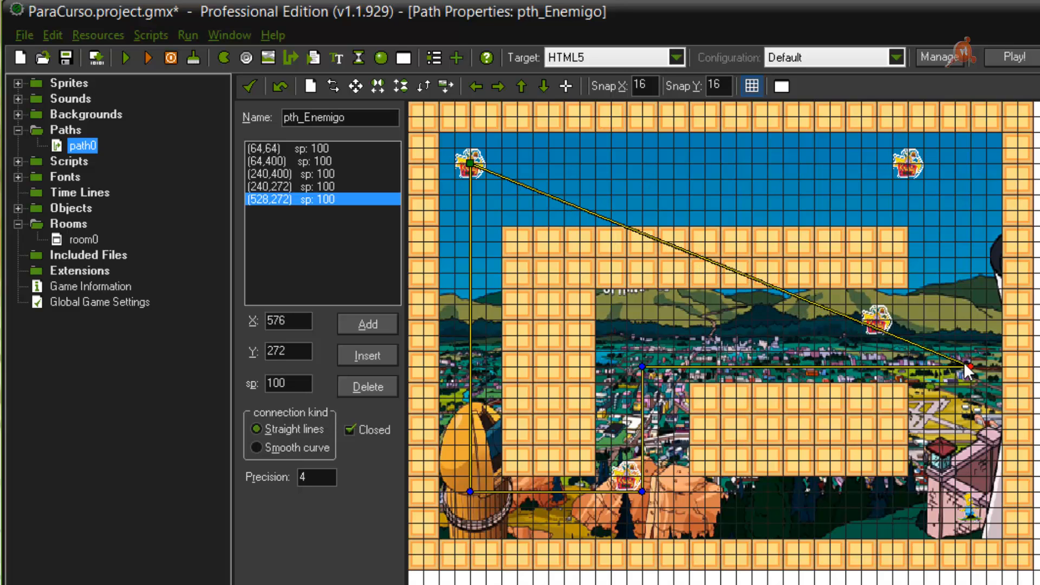
left_click(954, 163)
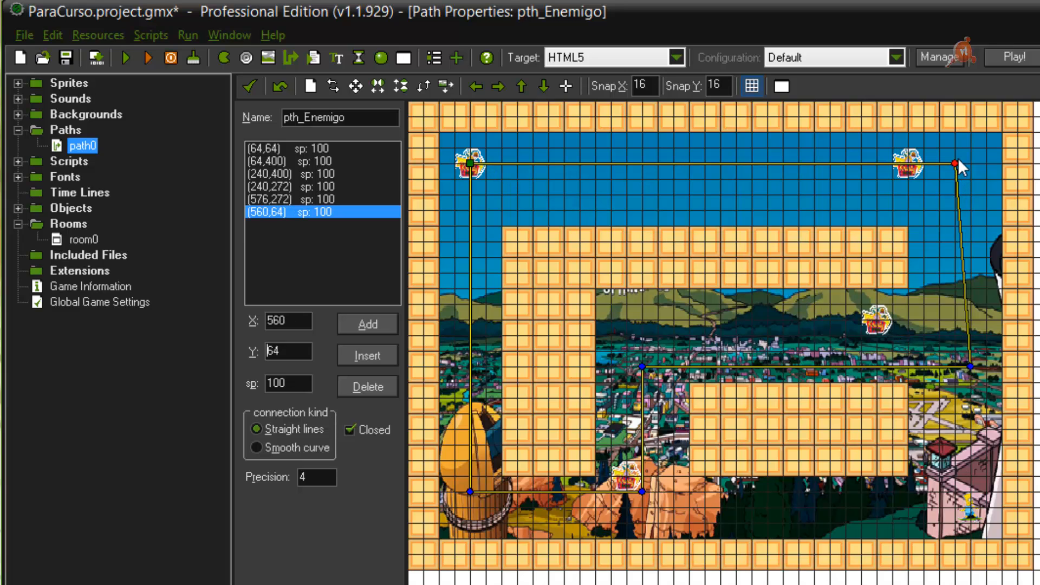
left_click_drag(957, 161, 967, 161)
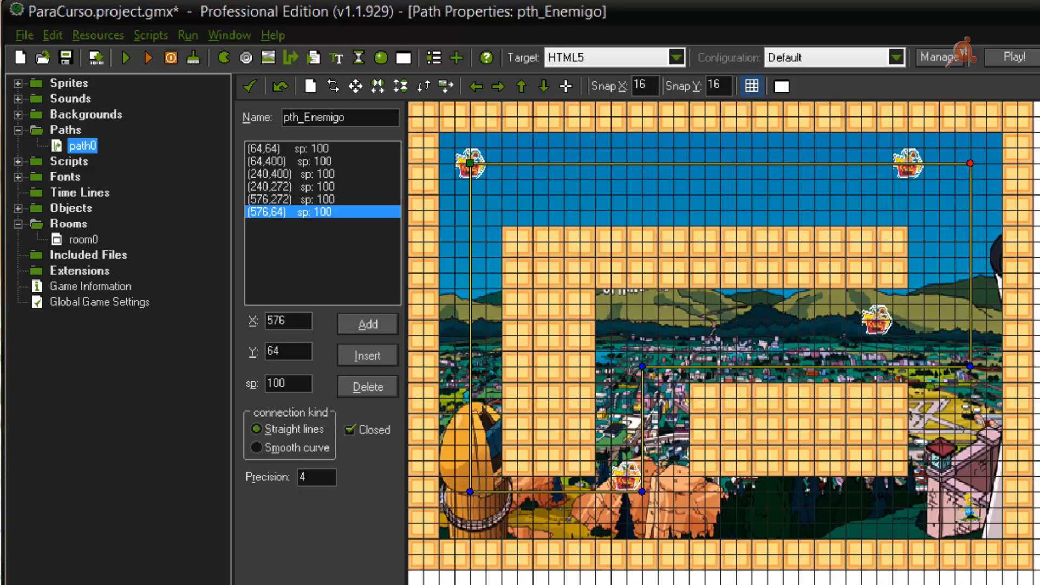
left_click_drag(642, 365, 636, 291)
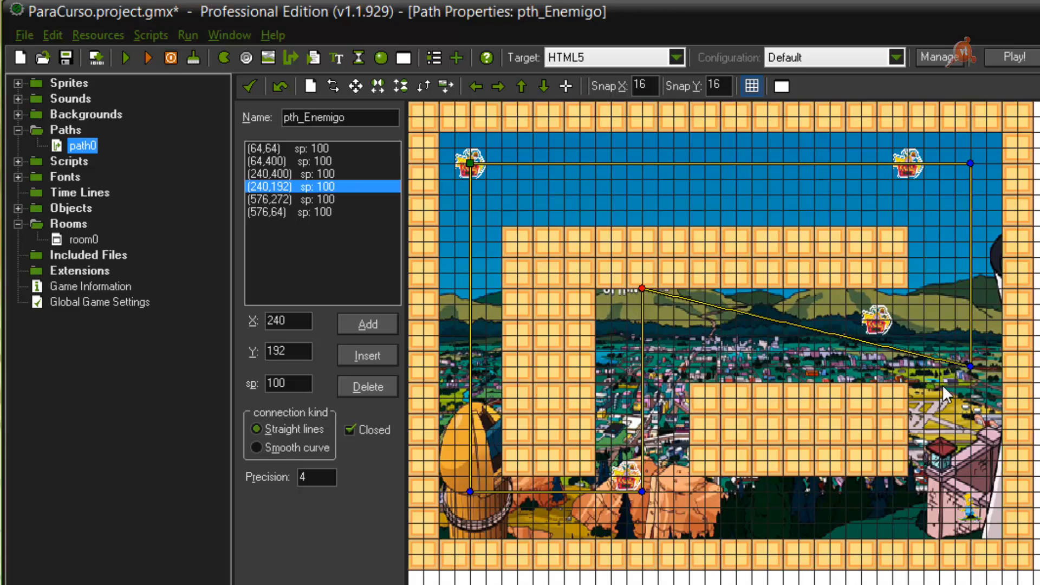
left_click_drag(968, 369, 966, 284)
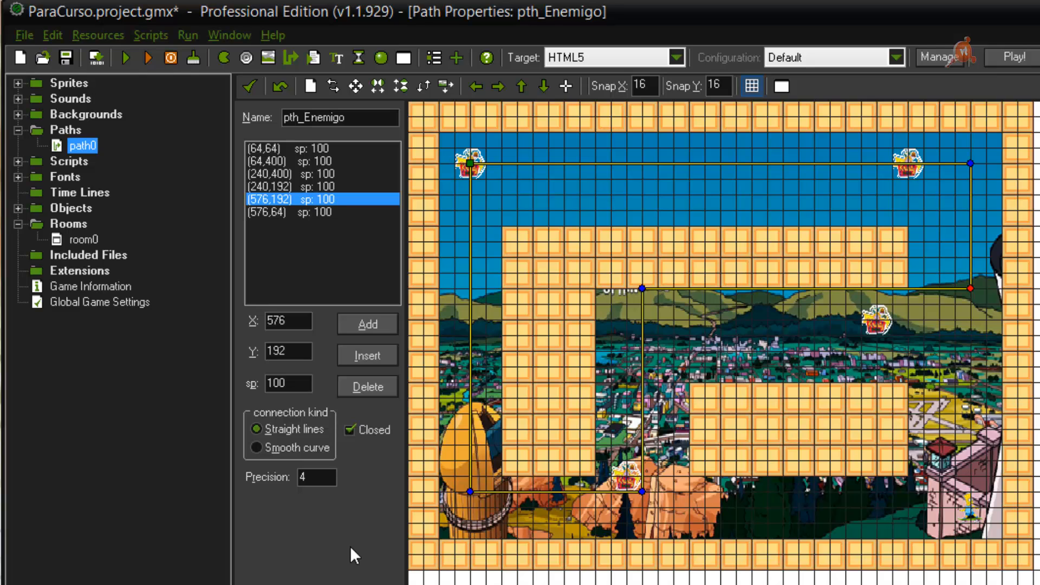
Create a new sprite resource and name it spr_Enemigo
left_click(96, 35)
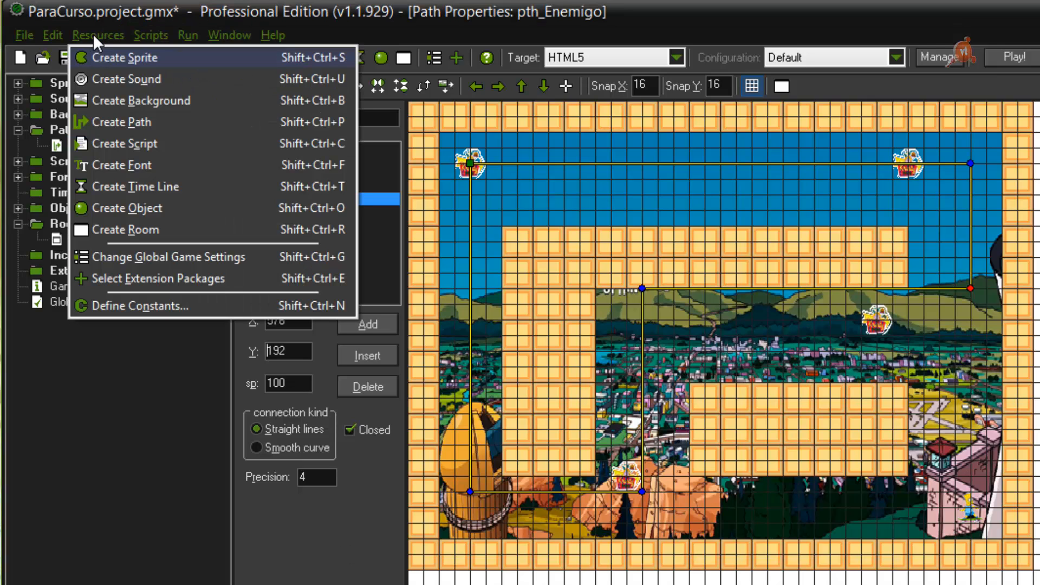
left_click(113, 56)
left_click_drag(335, 95, 232, 99)
type("s")
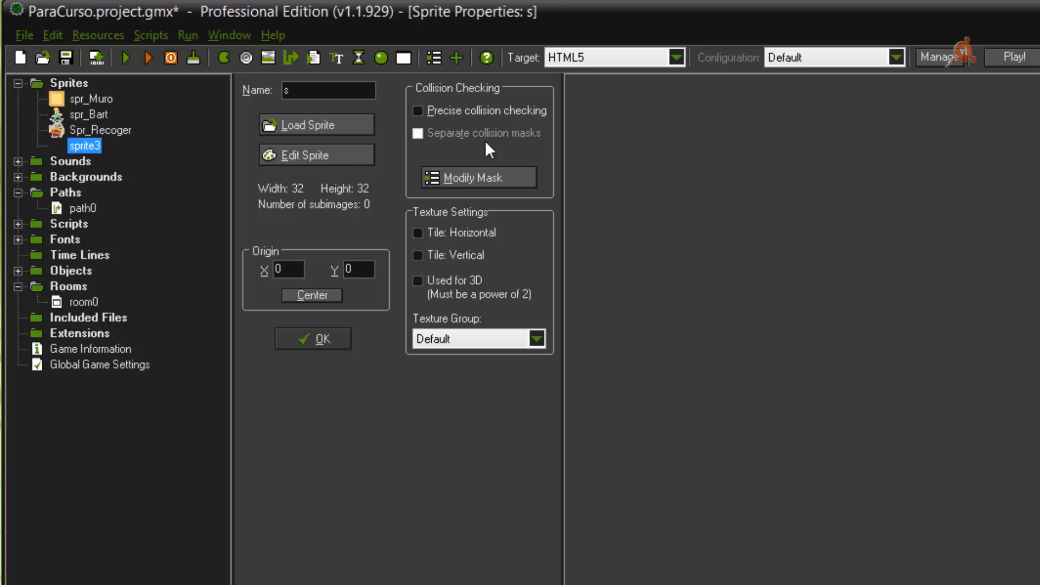
type("pr_Enemigo")
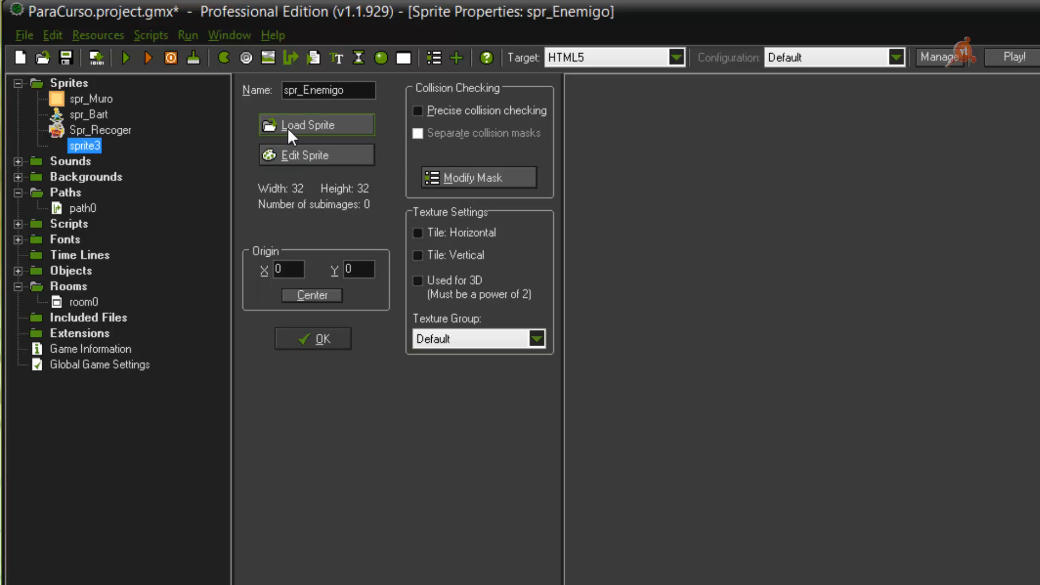
Load burns.png into spr_Enemigo with Remove Background and Smooth Edges enabled, and center the sprite's origin
left_click(303, 125)
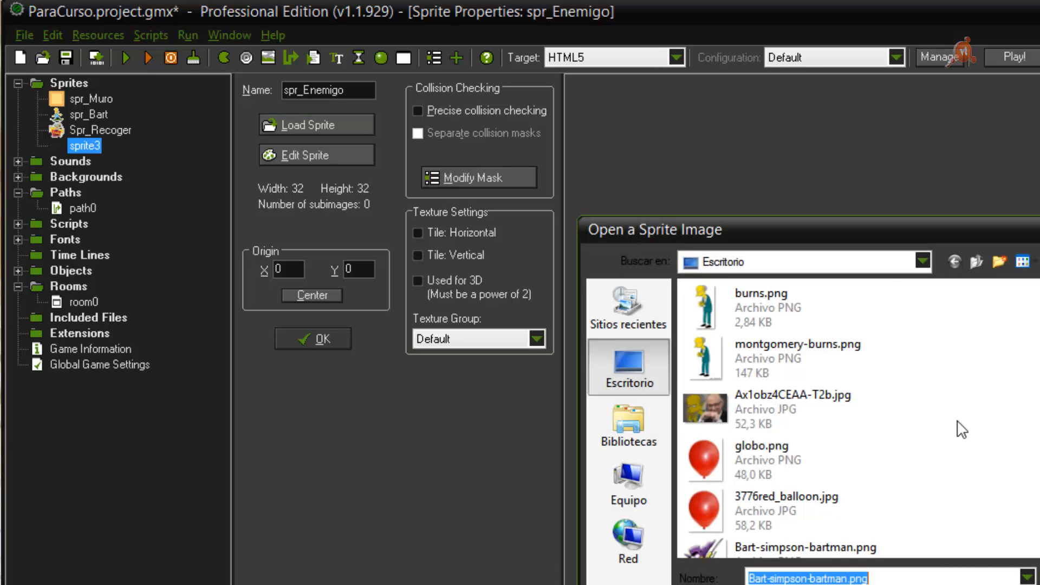
left_click(752, 314)
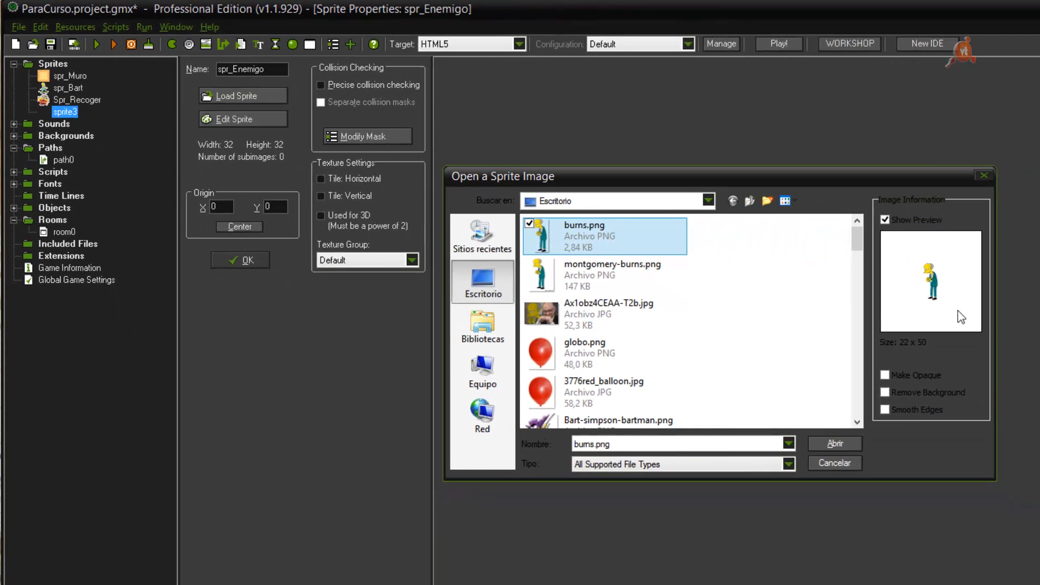
left_click(886, 392)
left_click(883, 409)
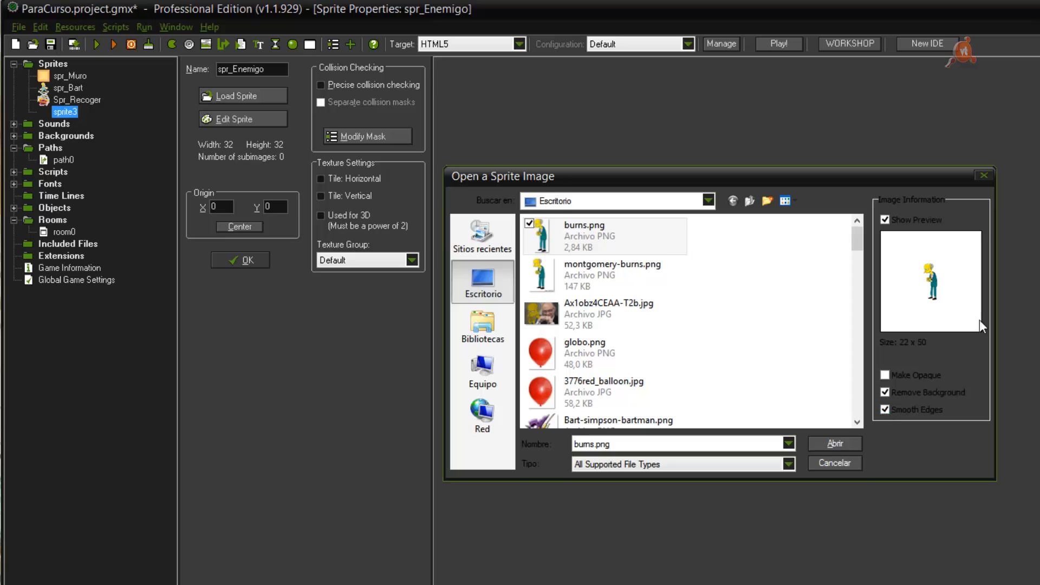
left_click(834, 441)
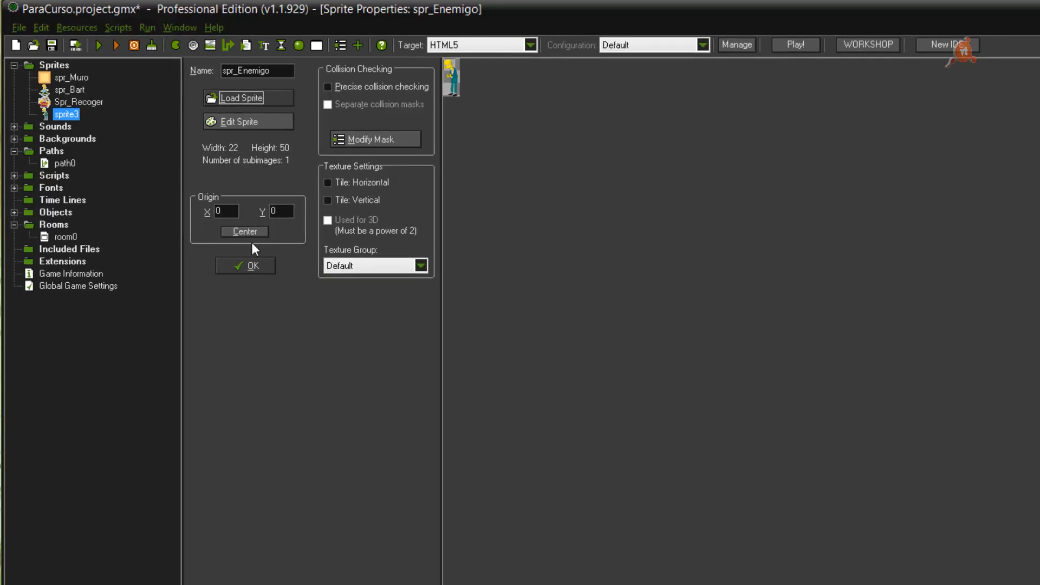
left_click(239, 227)
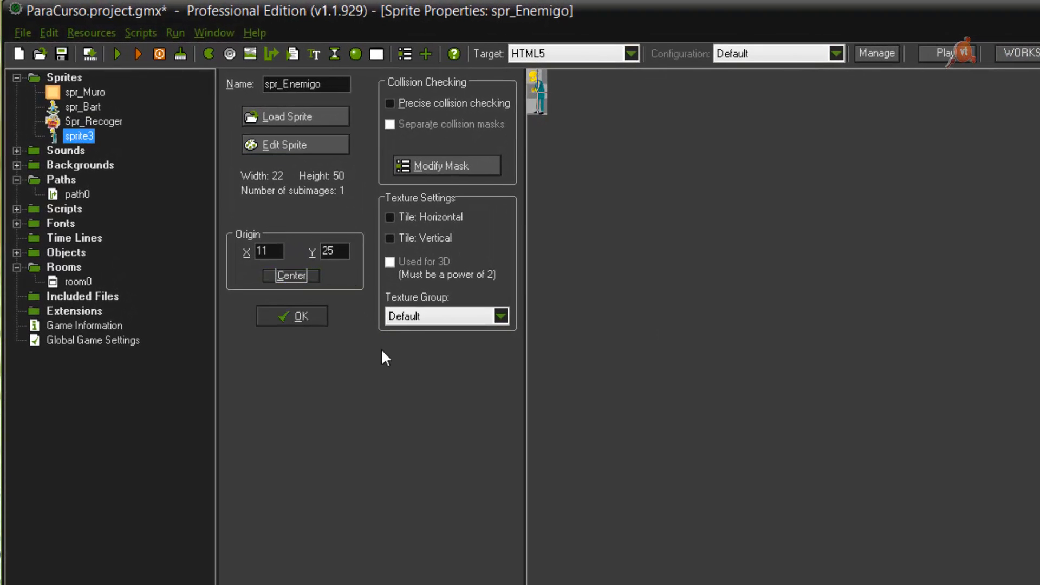
left_click(292, 317)
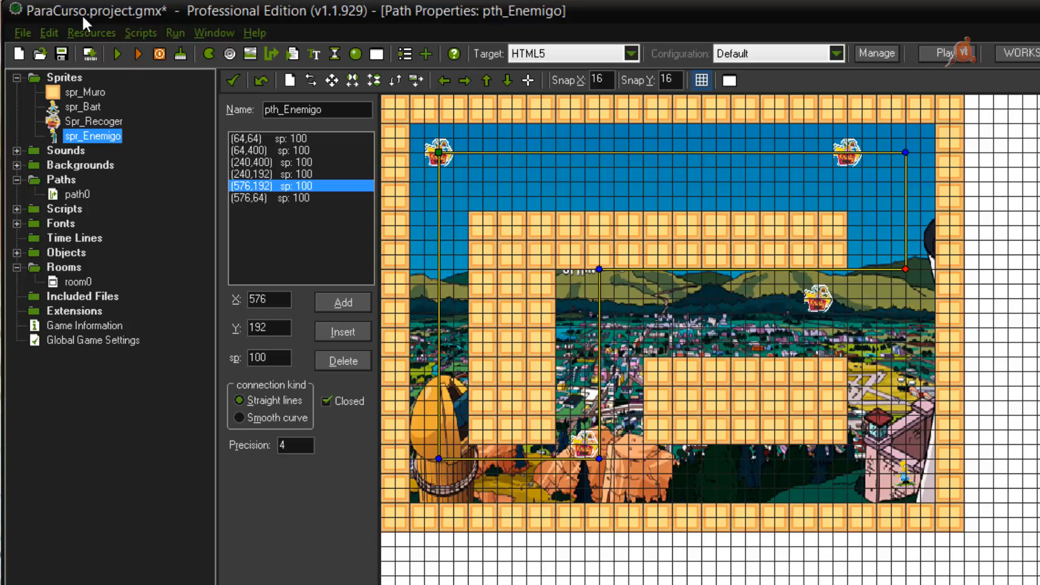
Create a new object named obj_Enemigo and assign it the spr_Enemigo sprite
left_click(85, 30)
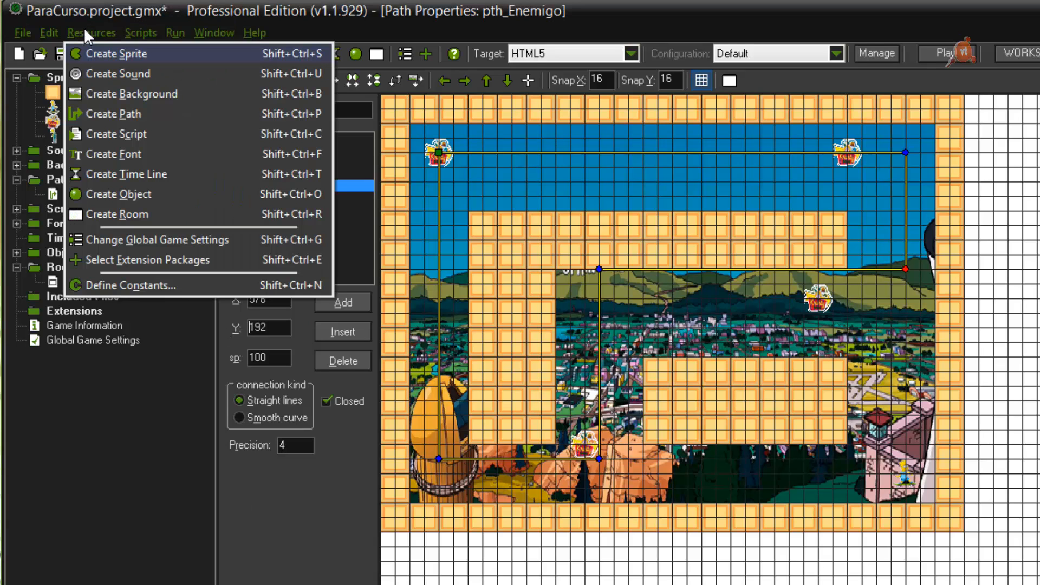
left_click(131, 194)
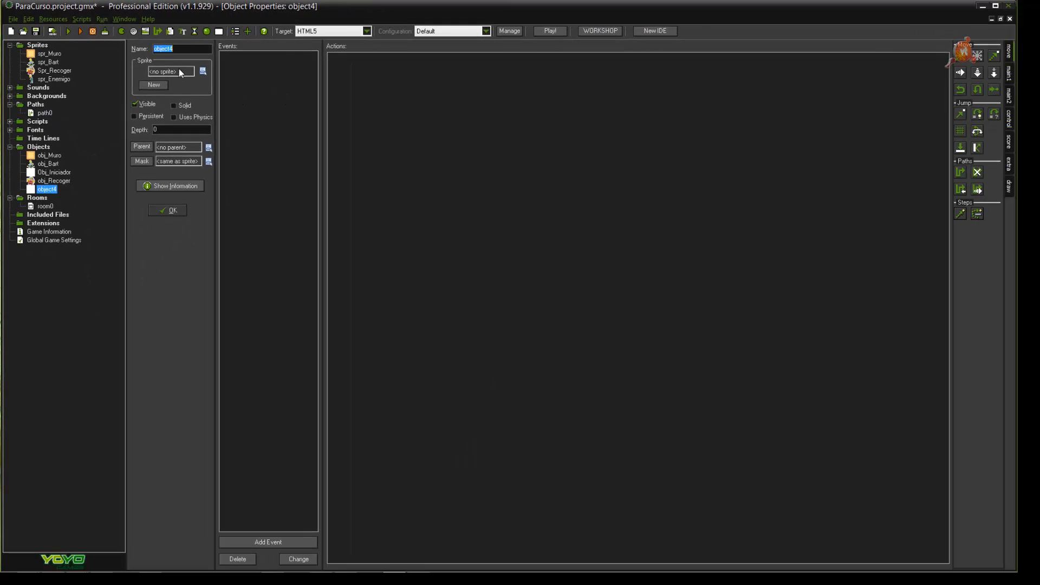
type("obj_Enemigo")
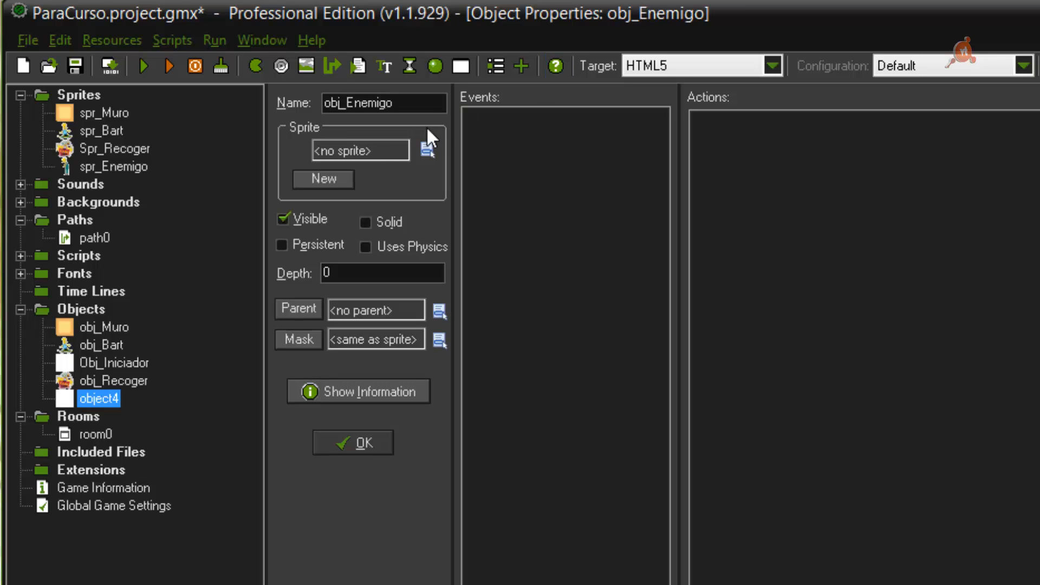
left_click(362, 154)
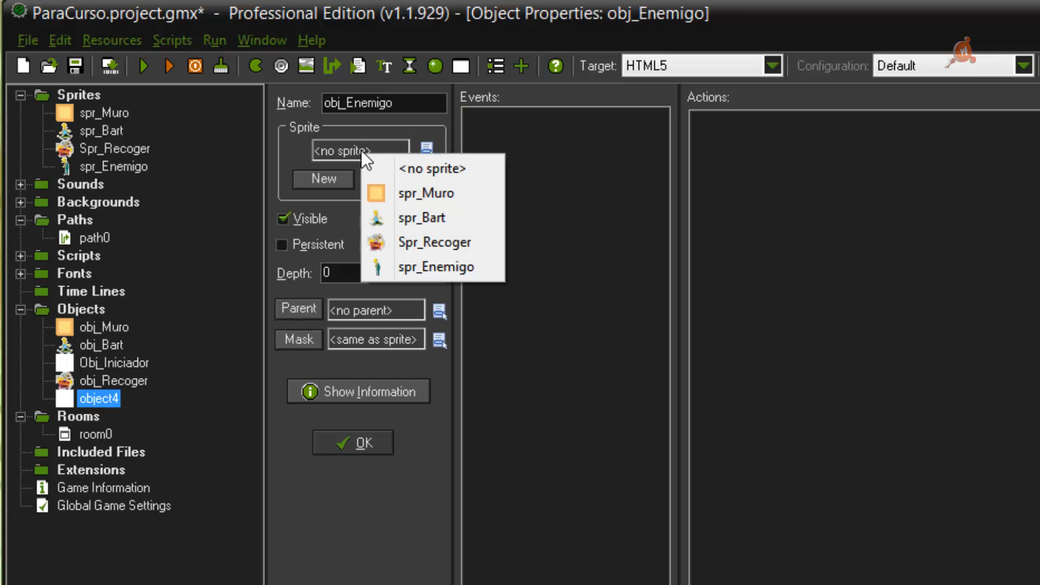
left_click(428, 267)
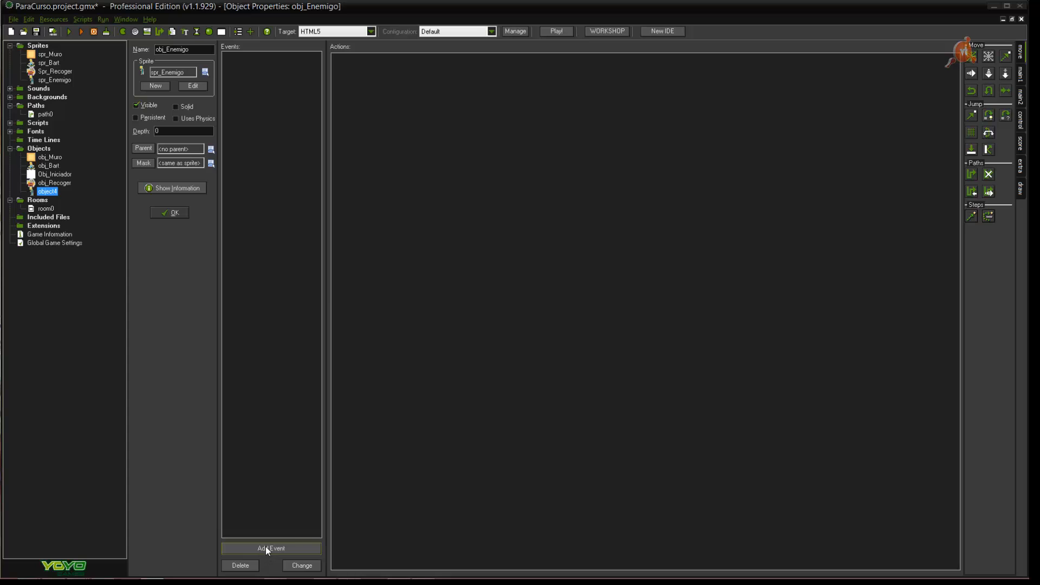
Add a Create event to obj_Enemigo and place a Set Path action in it
left_click(268, 548)
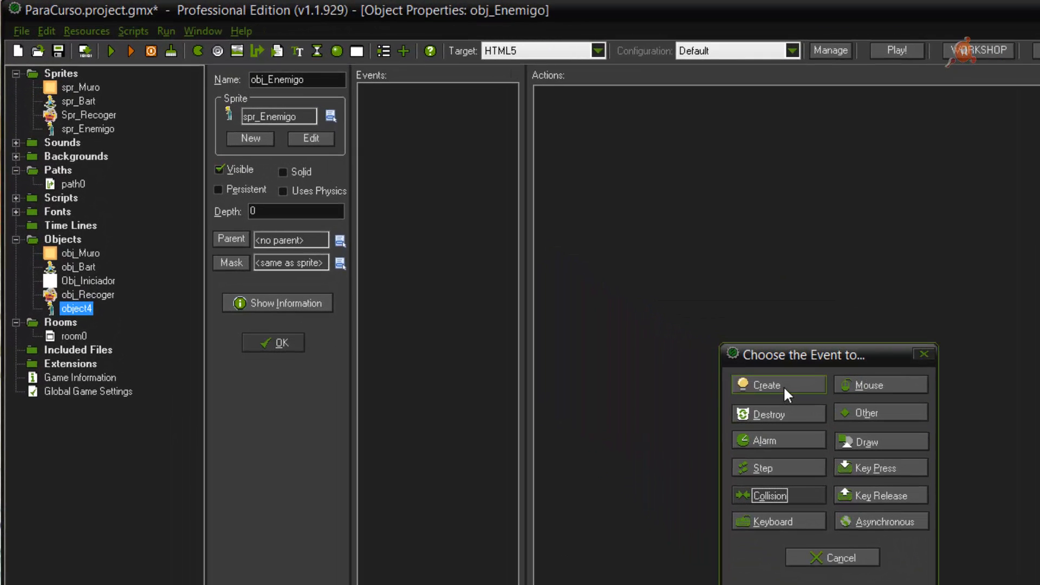
left_click(783, 386)
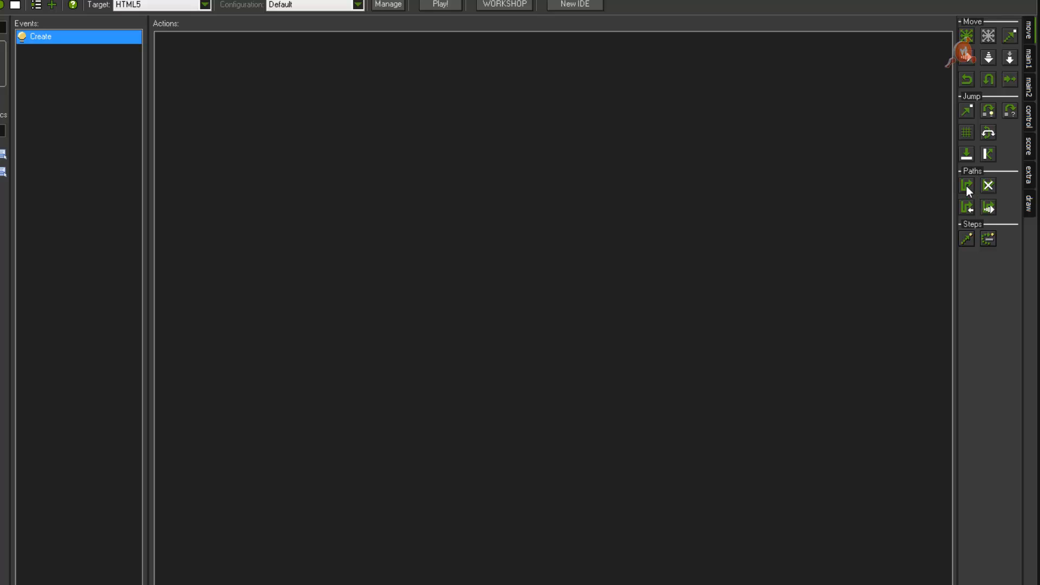
left_click_drag(966, 186, 968, 189)
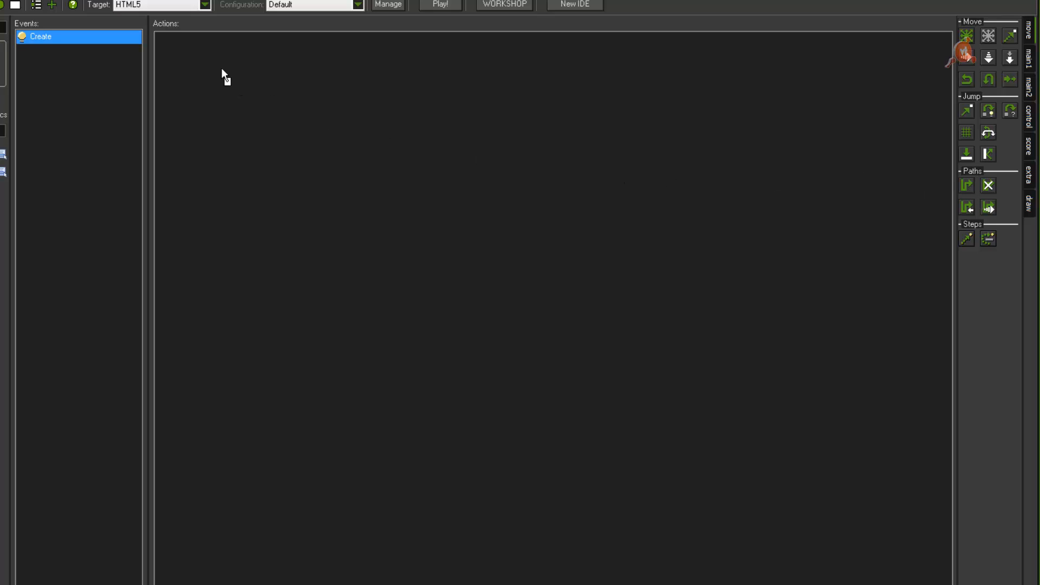
left_click_drag(222, 68, 188, 40)
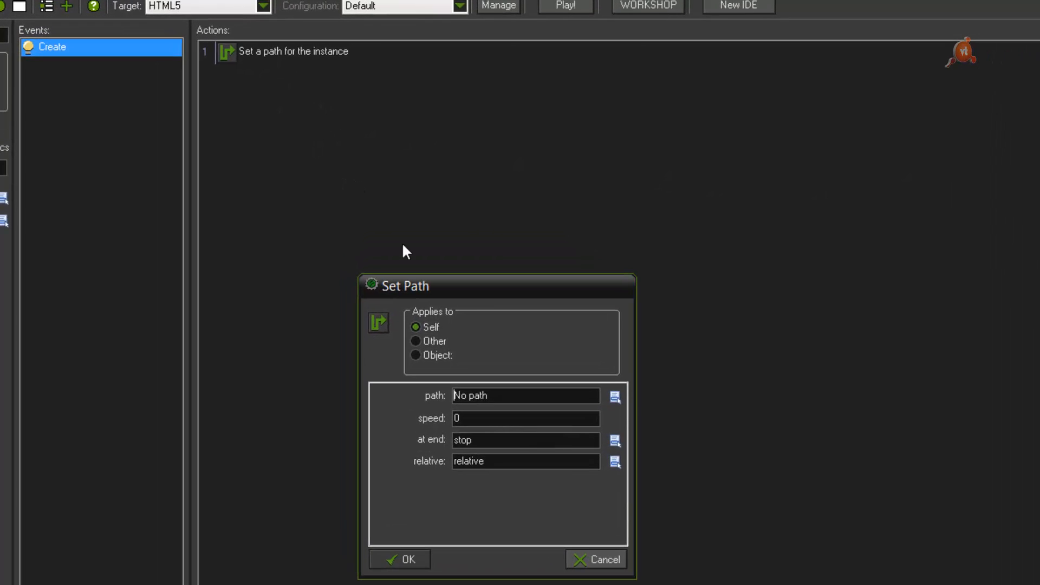
Choose path0 as the path for the Set Path action and set its speed to 4
left_click_drag(482, 284, 478, 278)
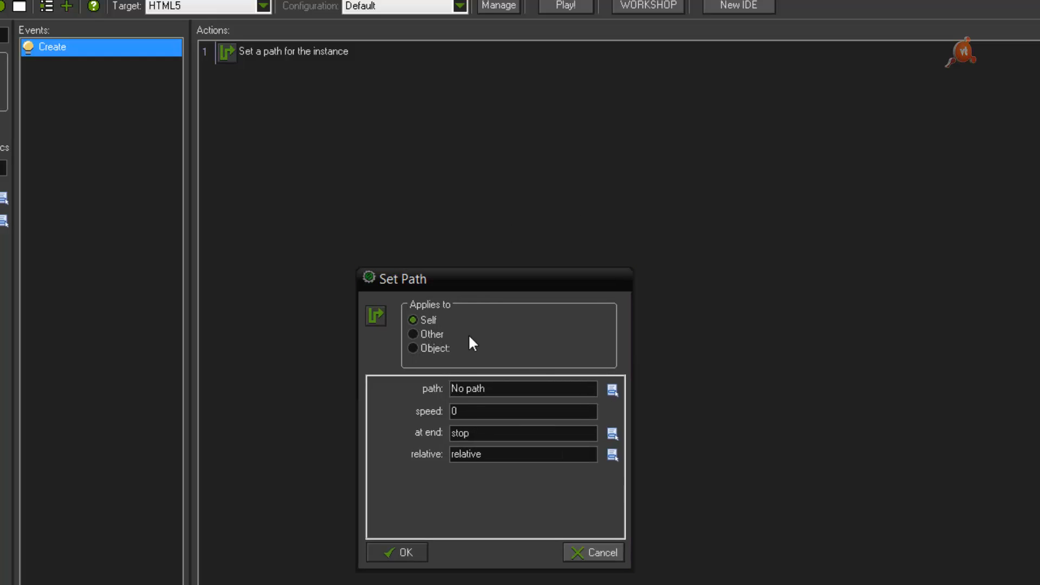
left_click(611, 390)
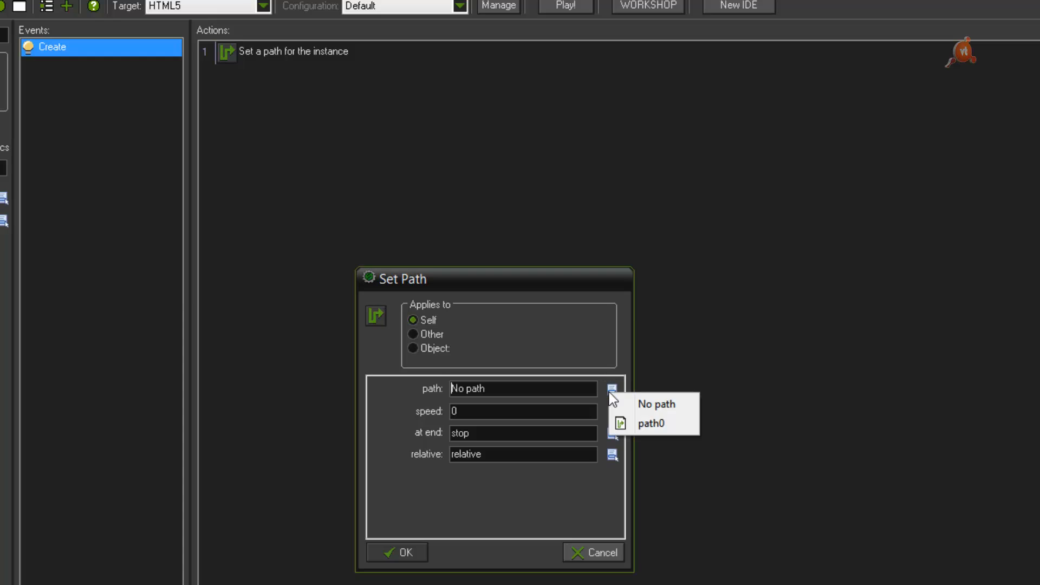
left_click(640, 424)
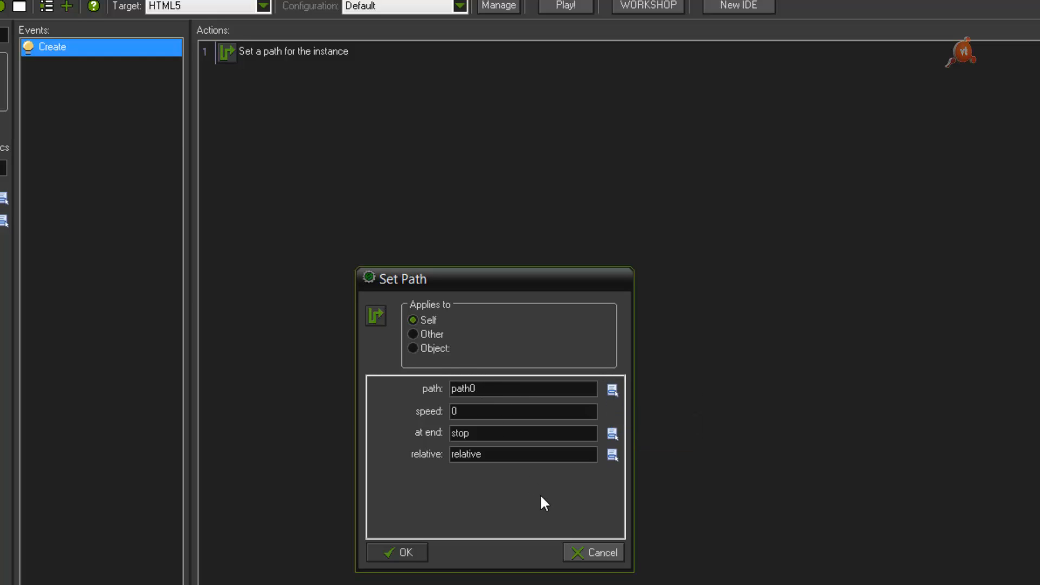
left_click_drag(473, 410, 403, 407)
type("4")
left_click(489, 389)
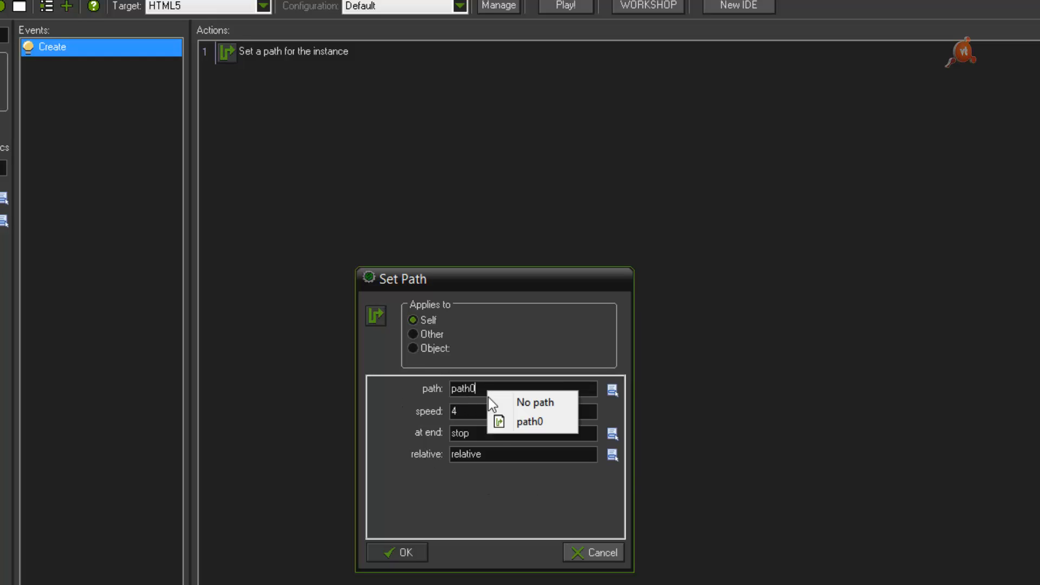
left_click(505, 421)
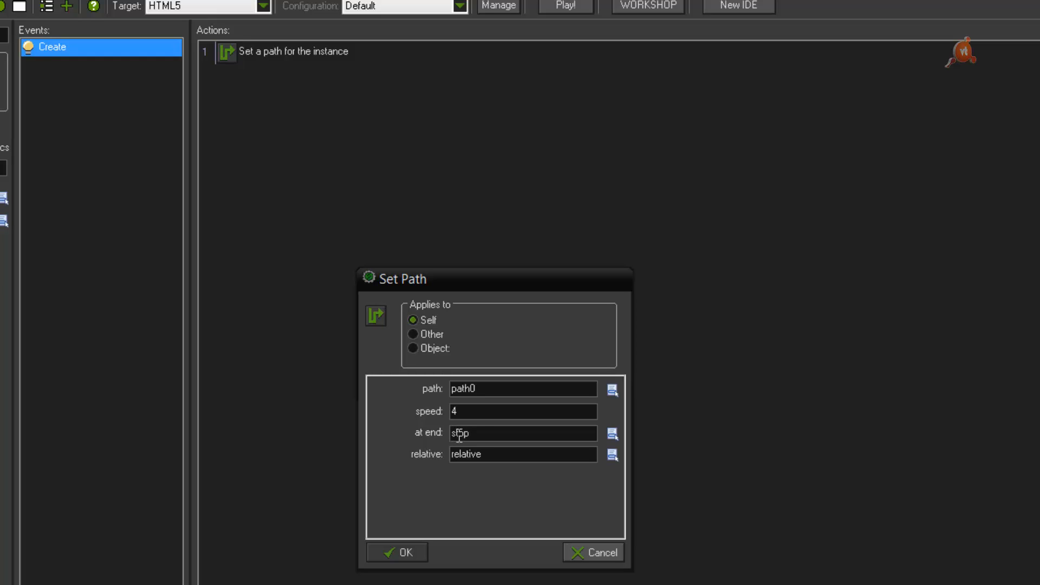
Set the path action to continue from here at its end, make it absolute, and accept the settings
left_click(611, 436)
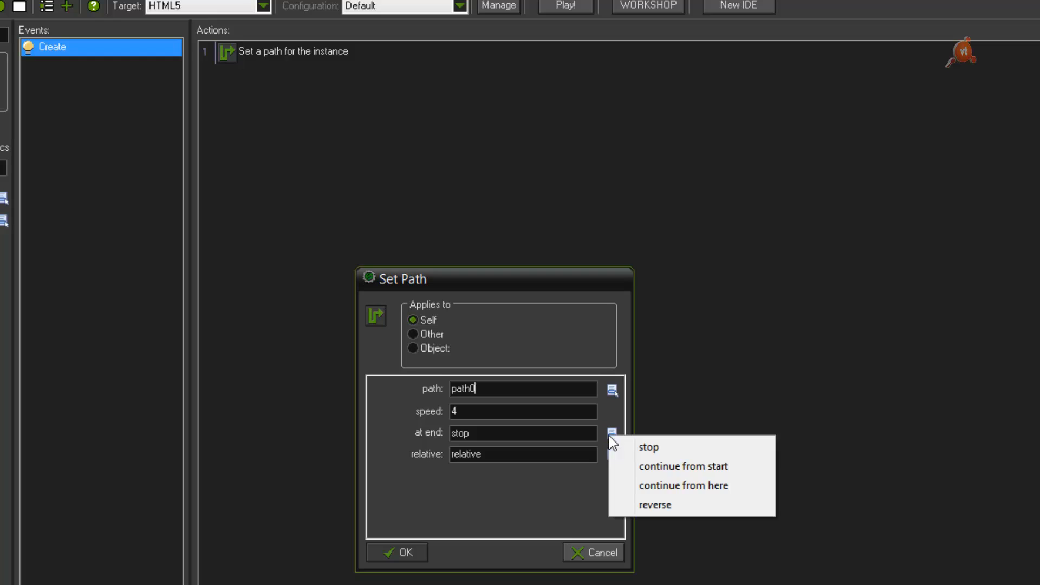
left_click(685, 489)
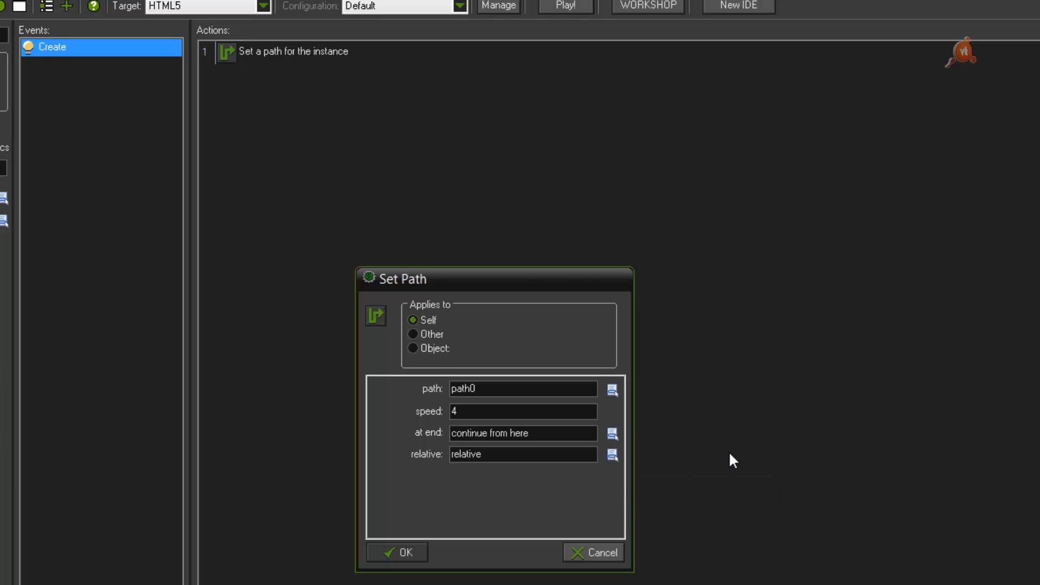
left_click(612, 454)
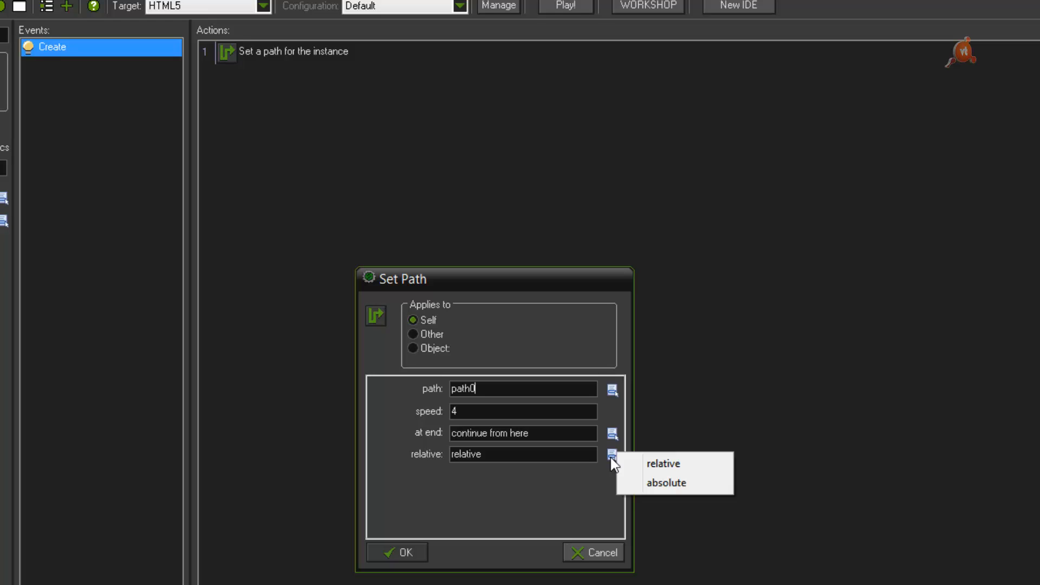
left_click(657, 483)
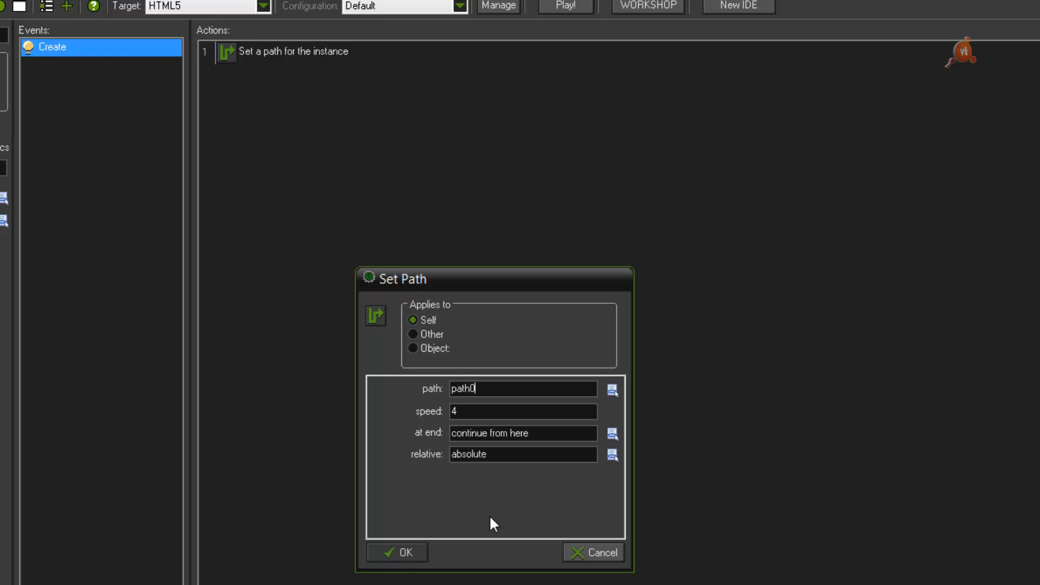
left_click(405, 552)
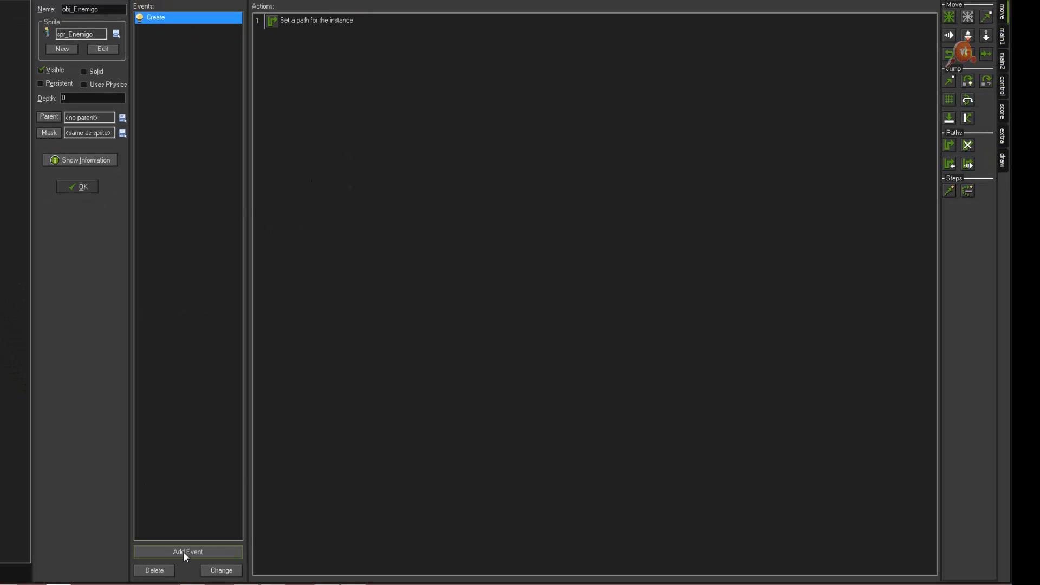
Give obj_Enemigo a collision event with obj_Bart containing a Restart Game action, and accept the object's properties
left_click(183, 551)
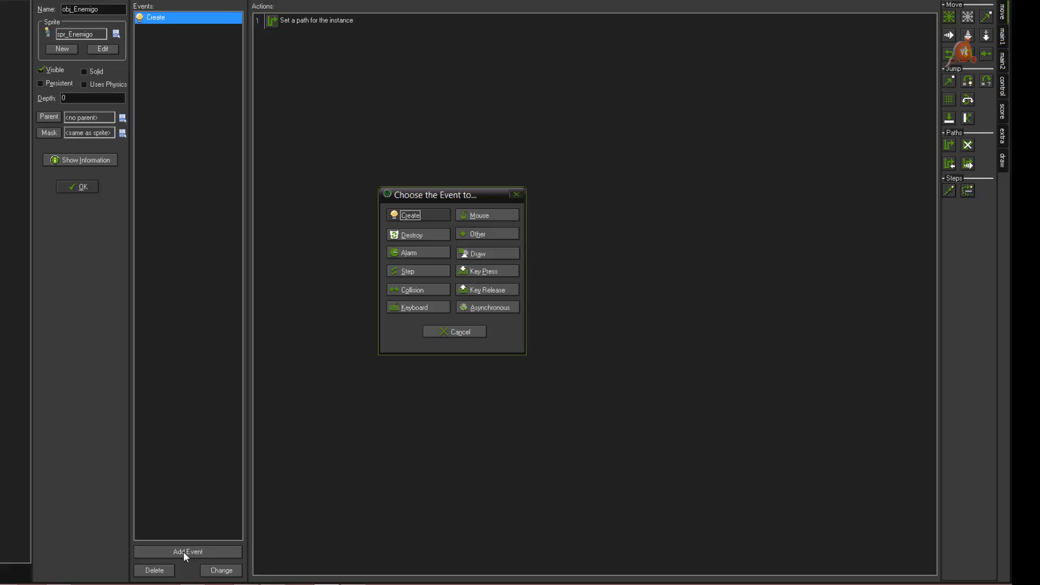
left_click(422, 291)
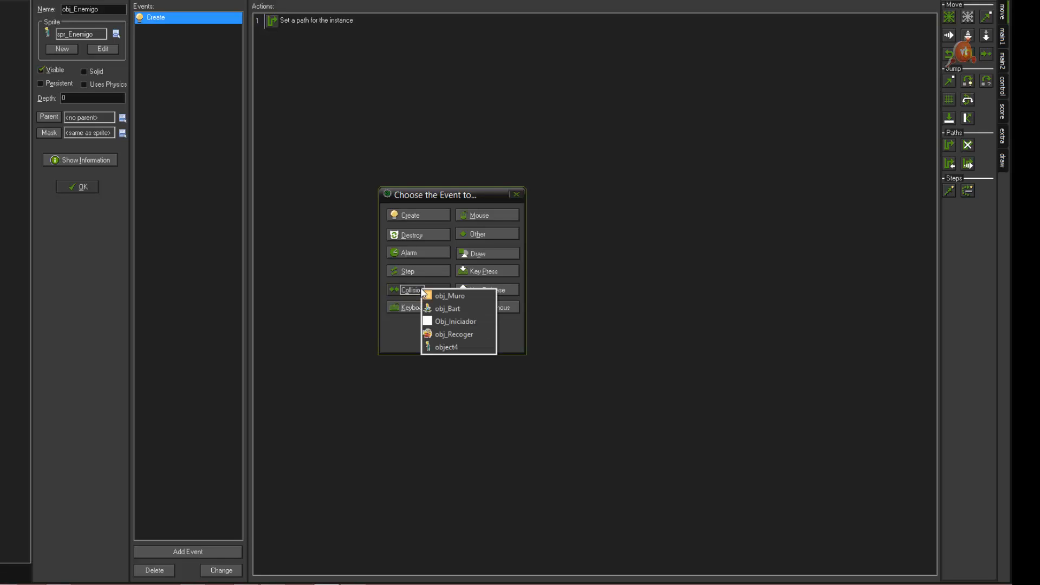
left_click(443, 309)
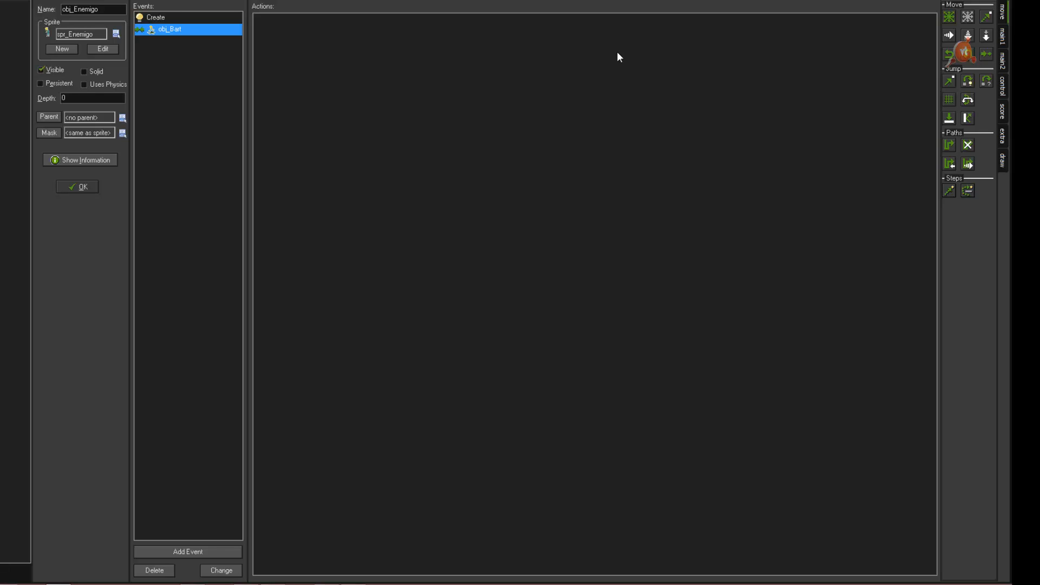
left_click(1003, 60)
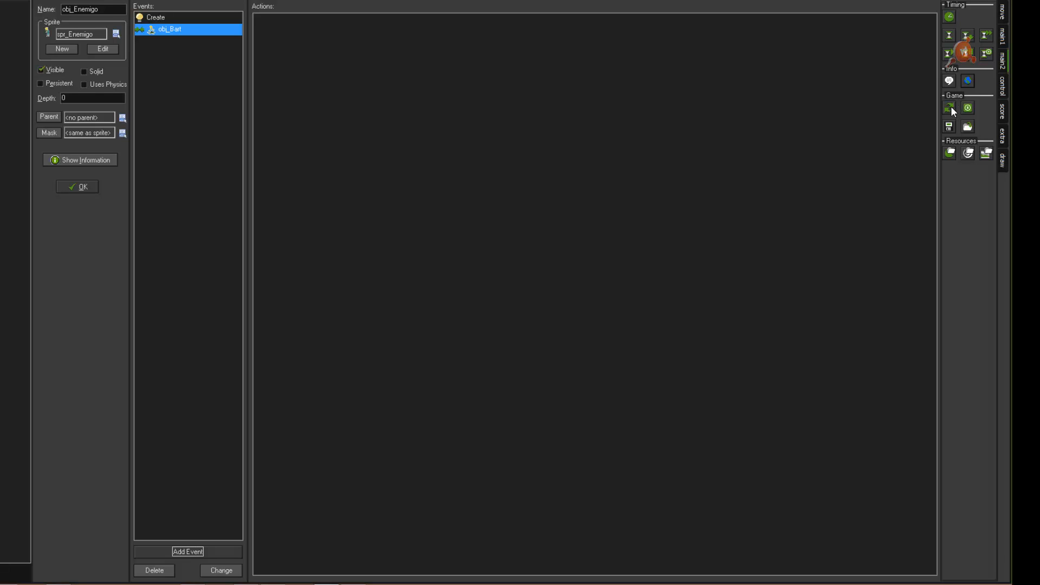
left_click_drag(950, 106, 279, 33)
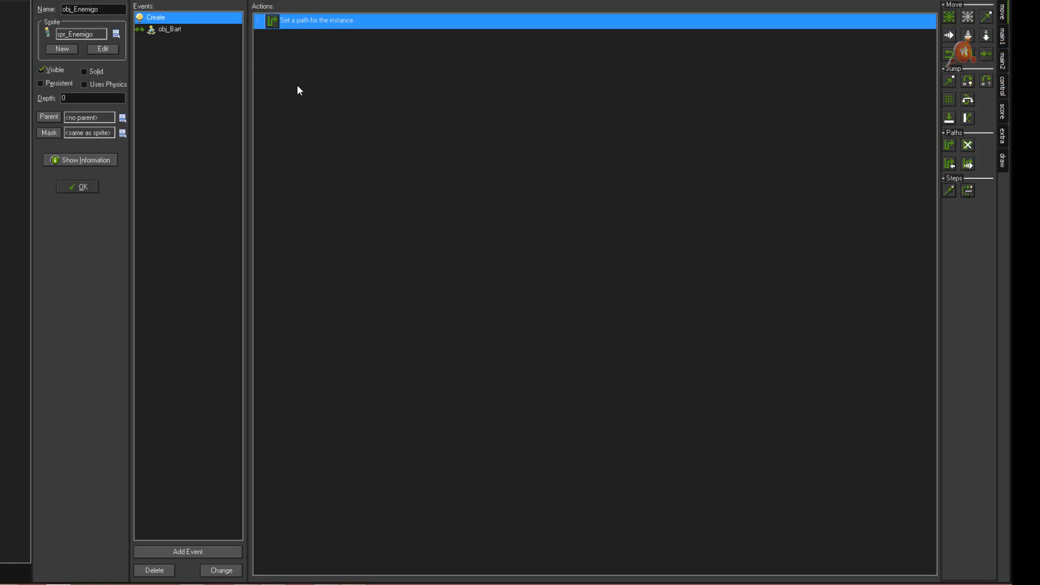
left_click(77, 187)
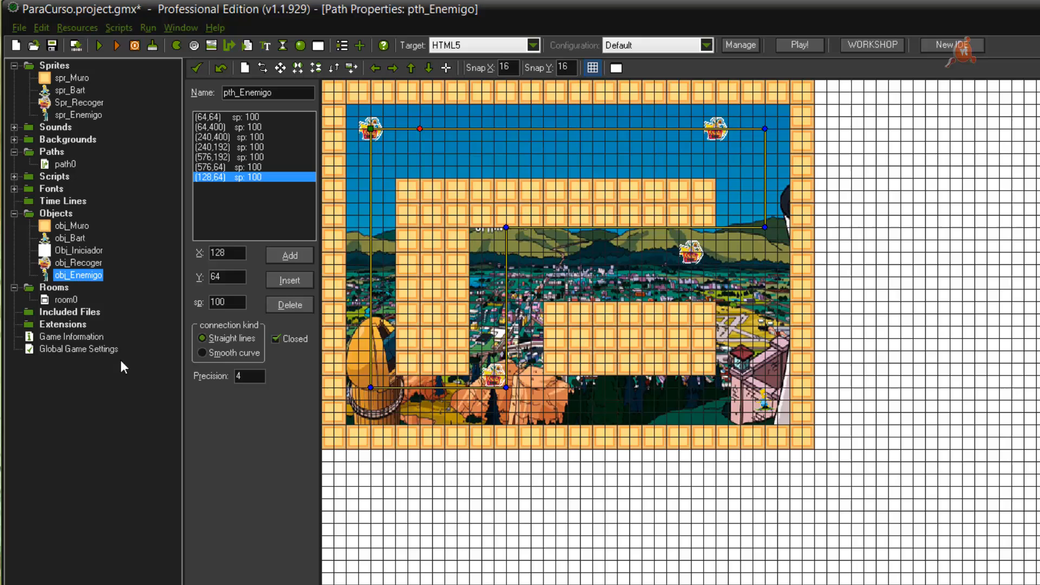
Place an obj_Enemigo instance in room0's upper corridor, near the upper-left pickup, and save the whole project
double_click(64, 300)
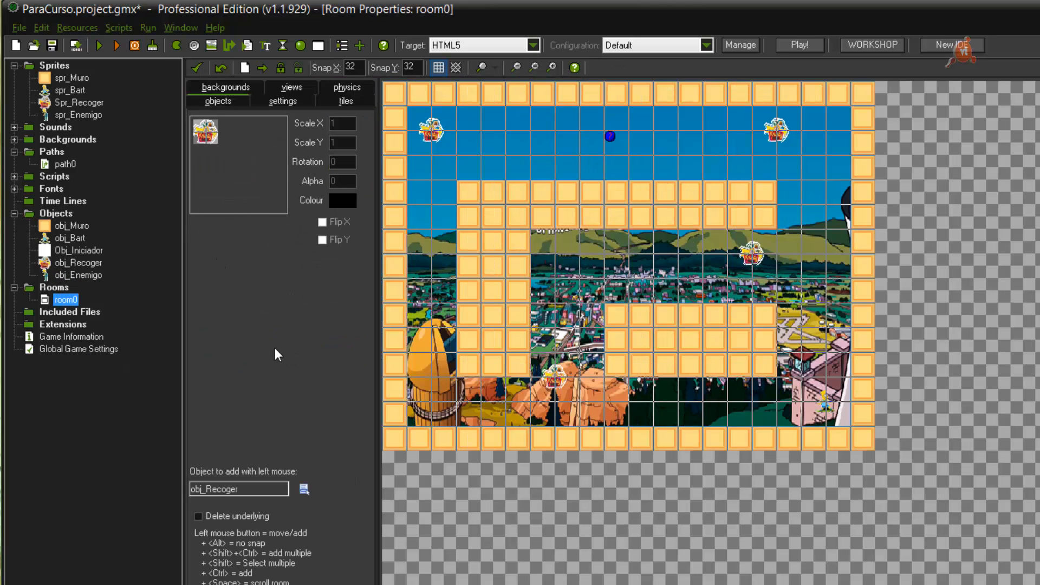
left_click(207, 488)
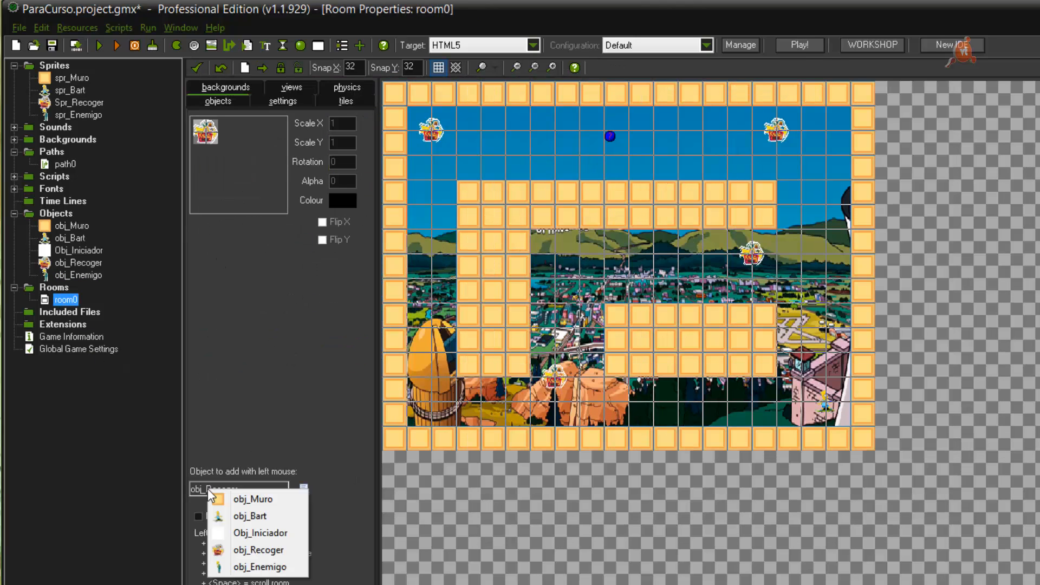
left_click(254, 569)
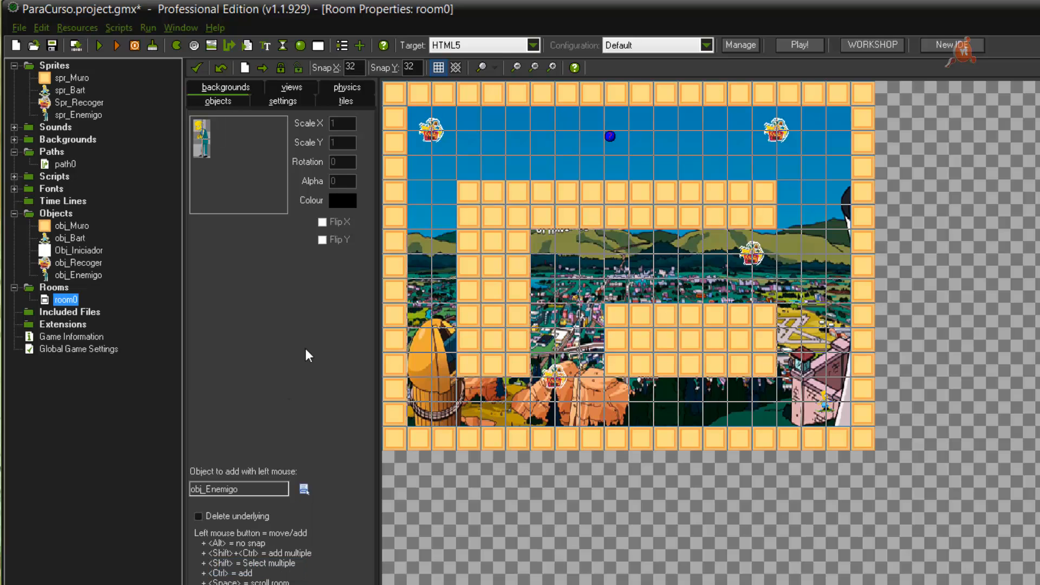
left_click(488, 138)
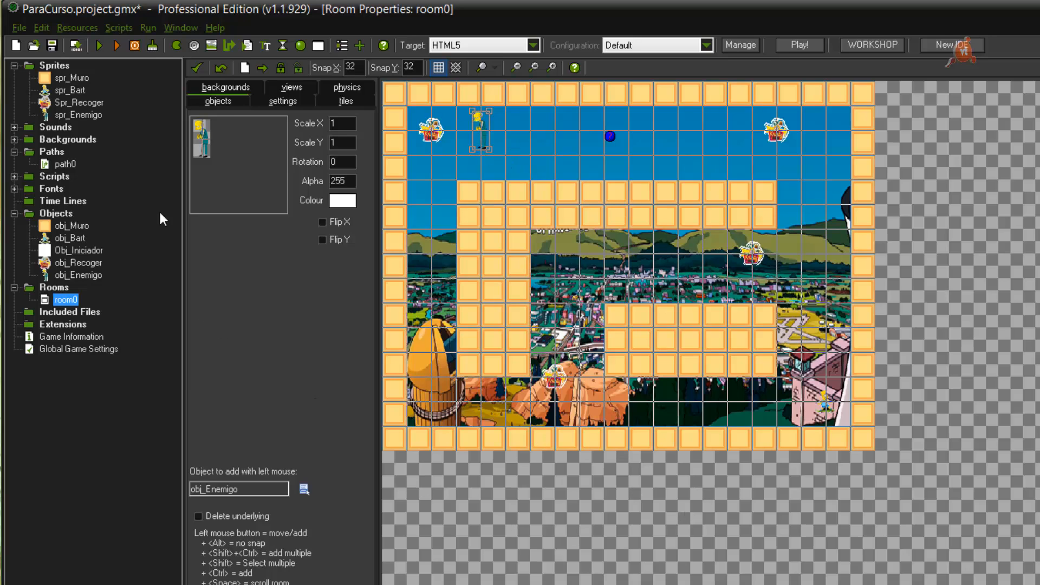
left_click(20, 27)
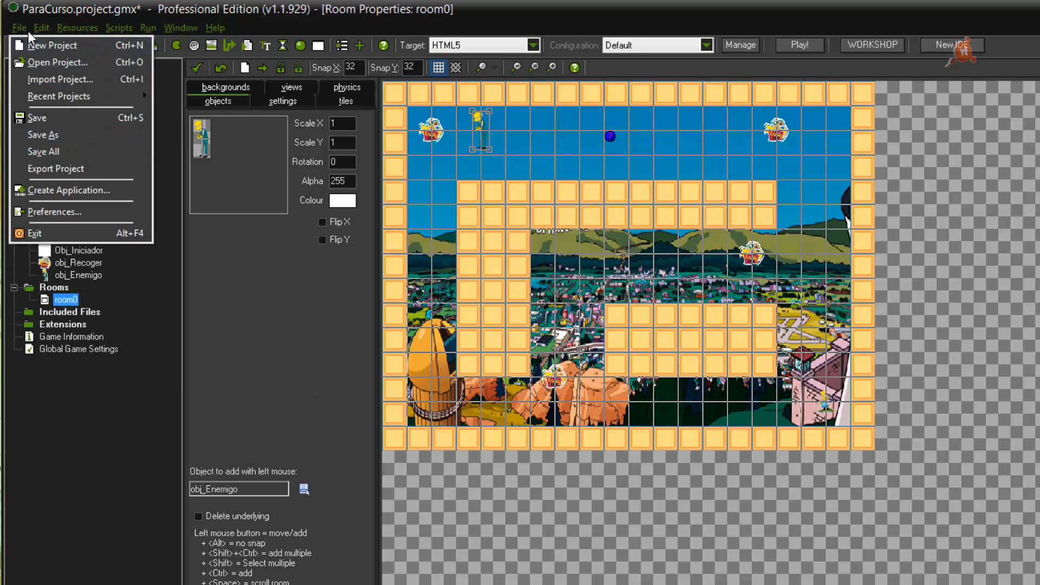
left_click(52, 152)
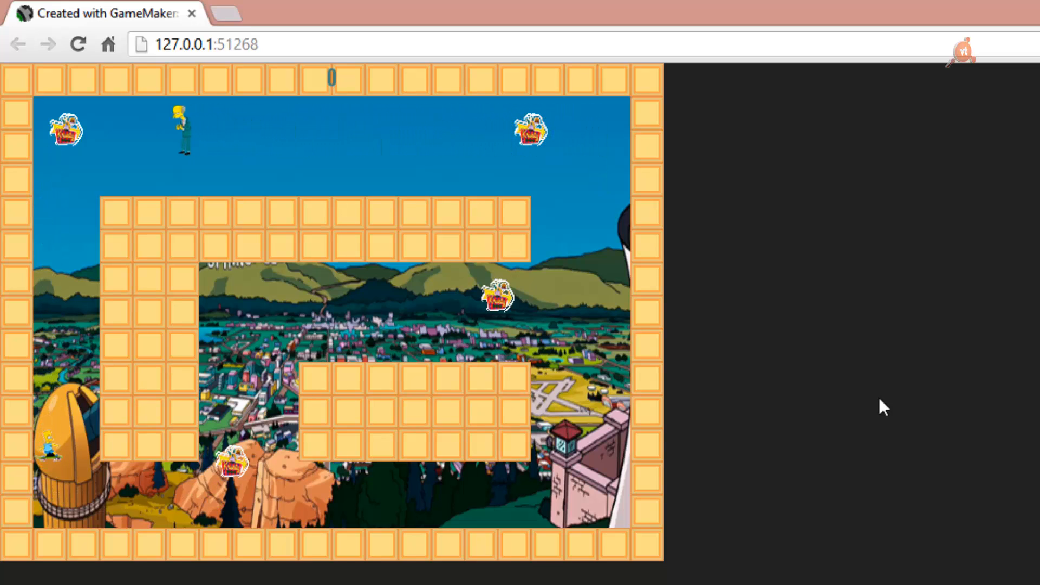
Play-test the game in the browser, steering Bart over the lower pickup, to the lower-right corner and back toward the enemy
key("Down")
key("Right")
key("Up")
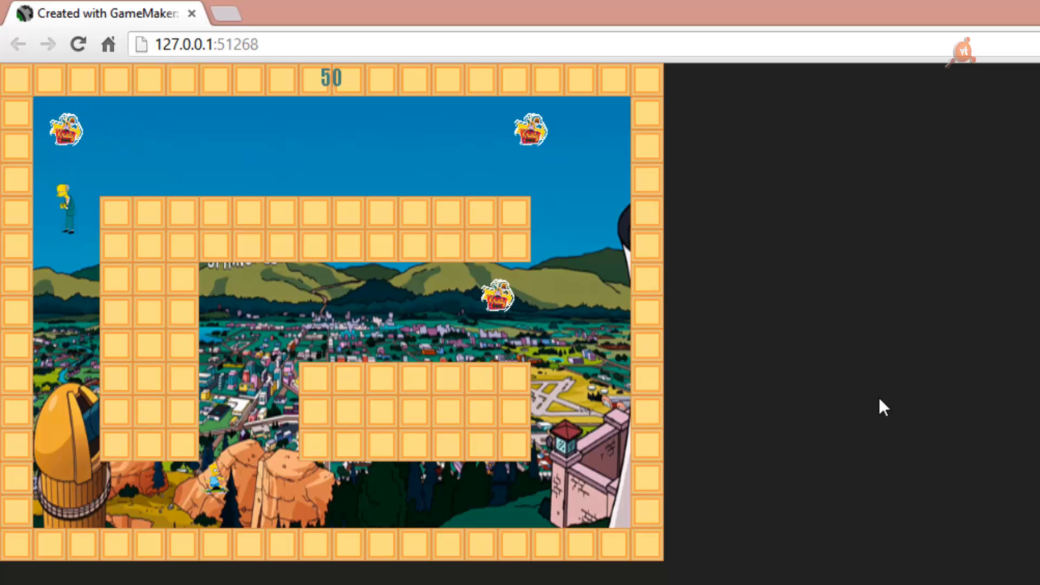
key("Down")
key("Left")
key("Right")
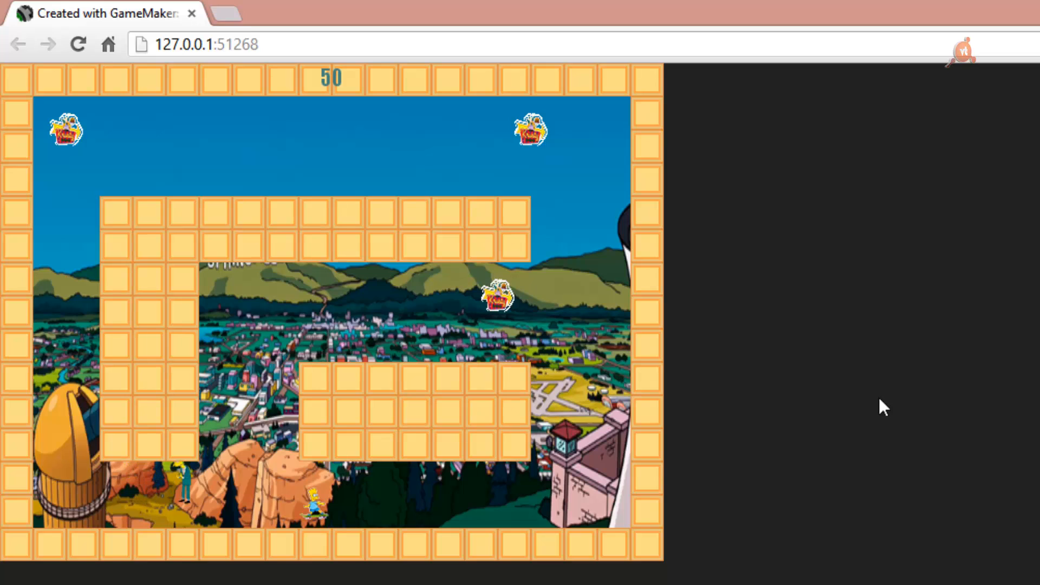
key("Right")
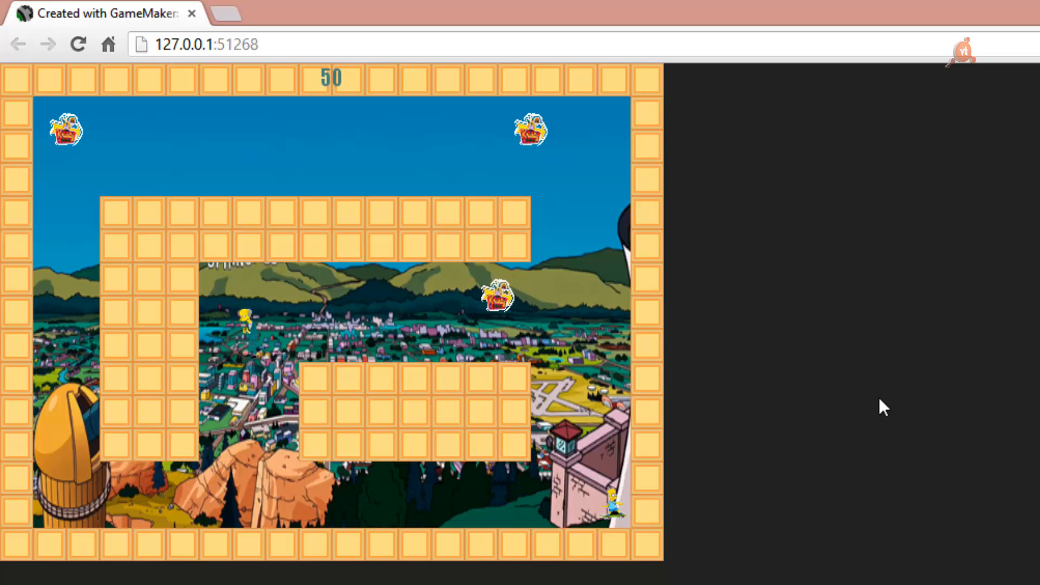
key("Up")
key("Left")
key("Up")
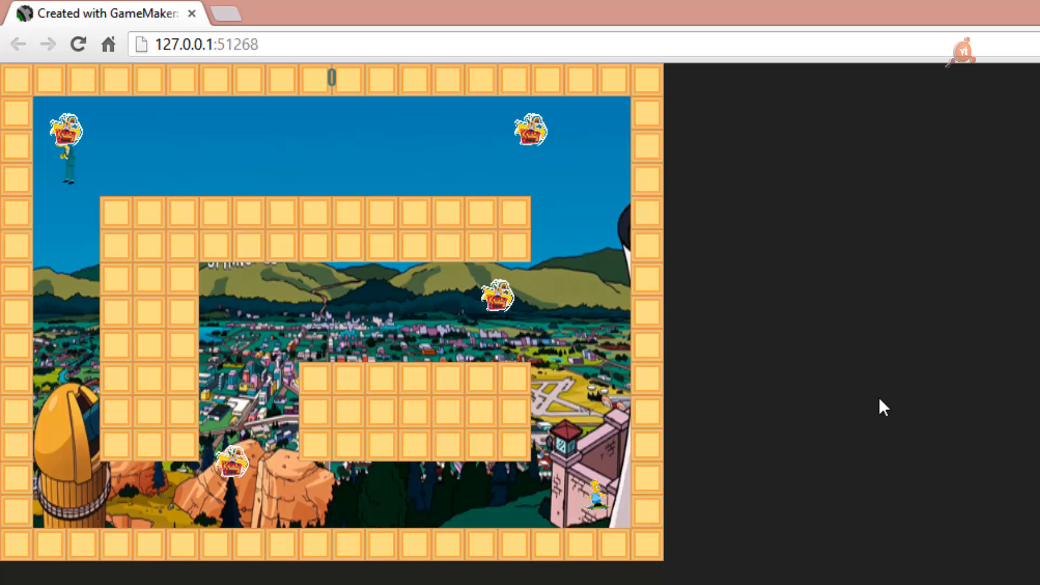
Play-test further, steering Bart along the bottom corridor, over the lower and inner-corridor pickups and into the enemy near the right opening
key("Left")
key("Right")
key("Up")
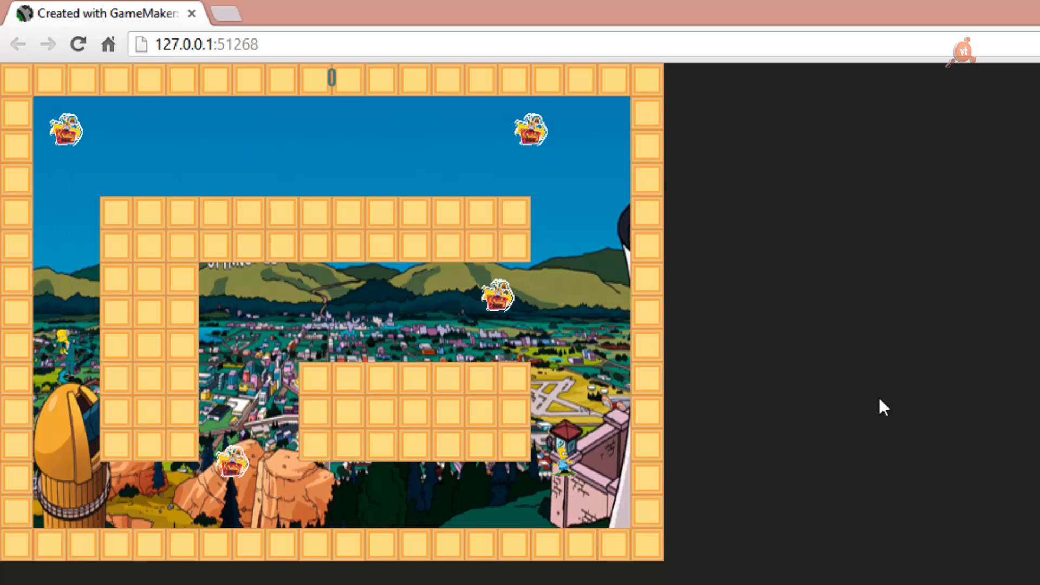
key("Down")
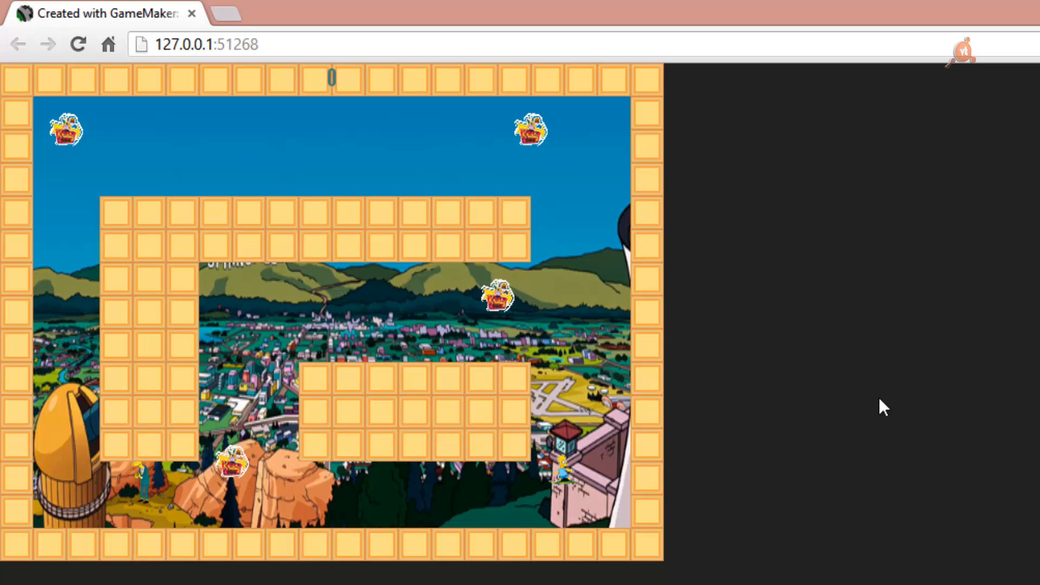
key("Left")
key("Up")
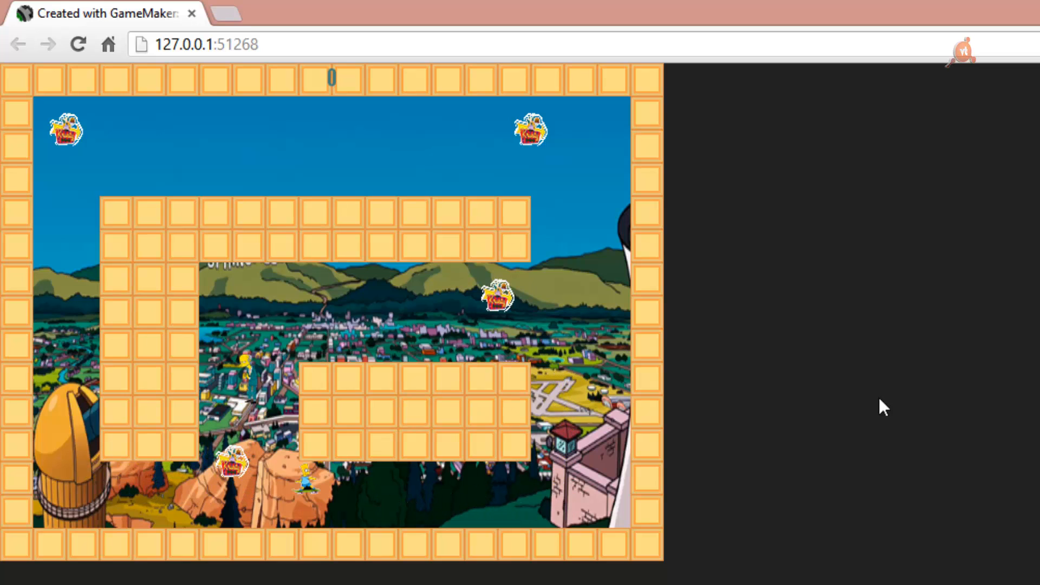
key("Left")
key("Up")
key("Up")
key("Right")
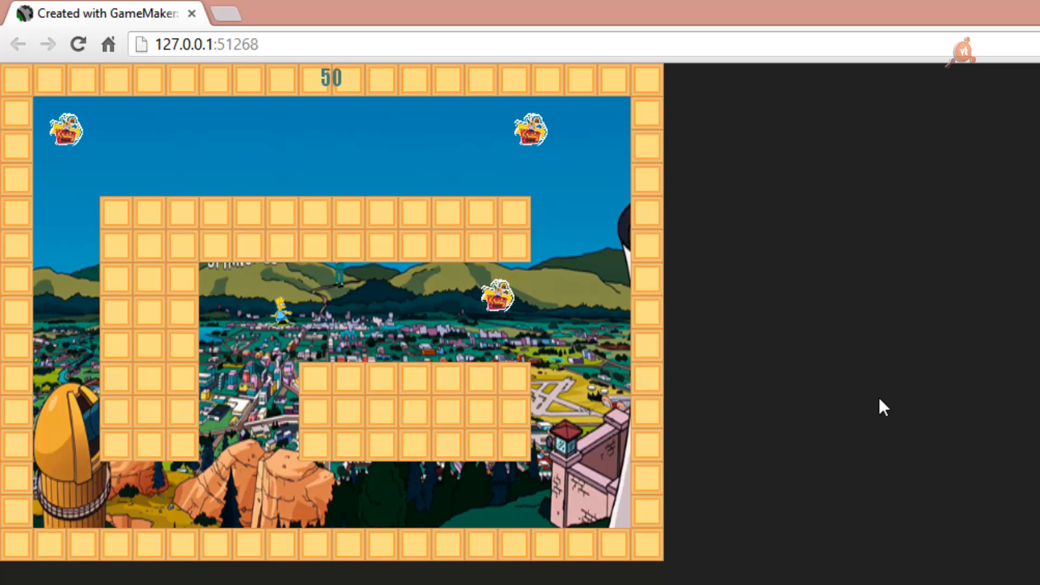
key("Up")
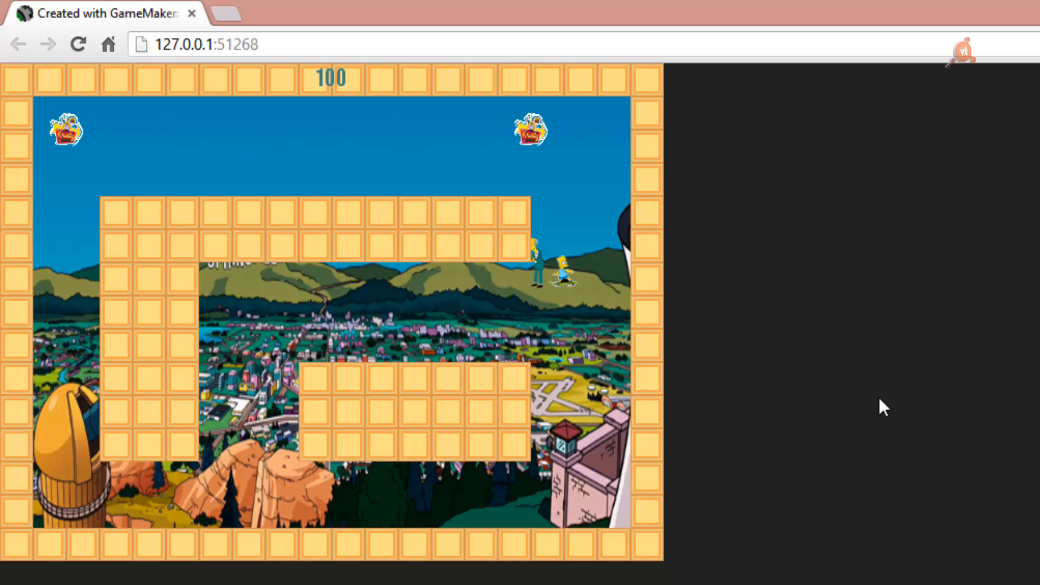
key("Down")
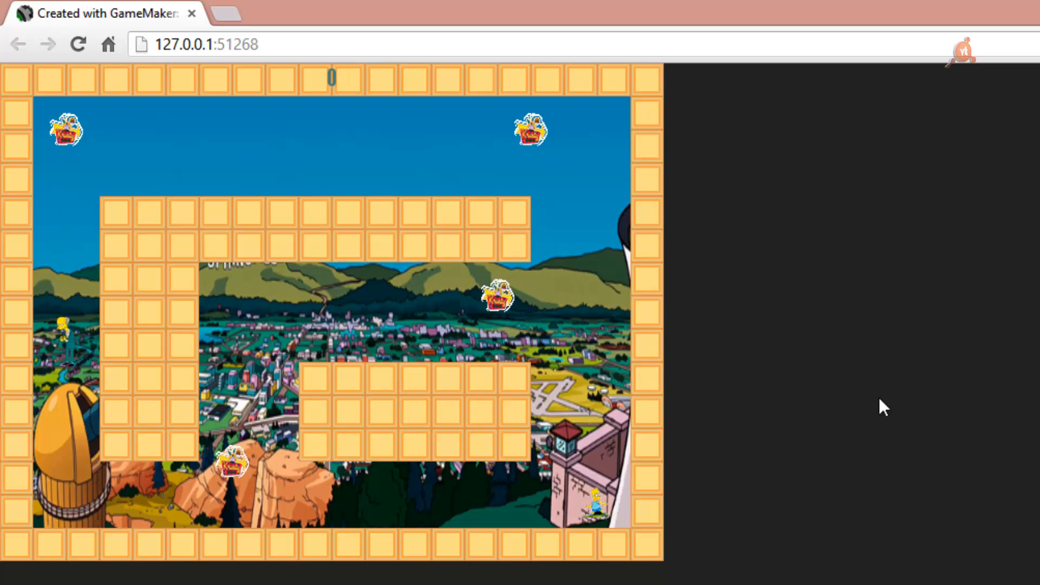
Test another run, moving Bart around the lower-right area, along the bottom corridor and against the enemy in the far-left corridor
key("Left")
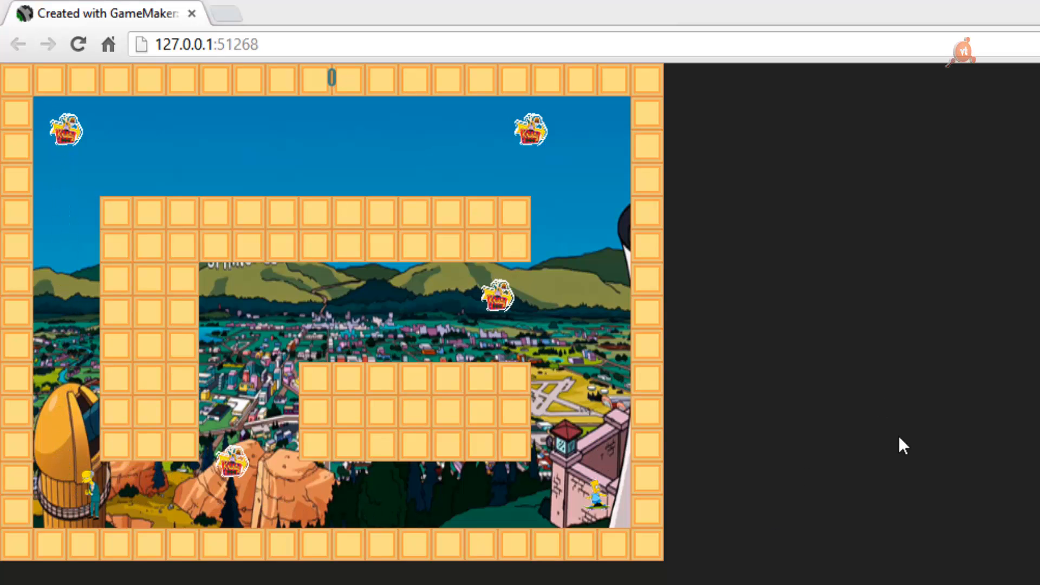
left_click(959, 340)
key("Left")
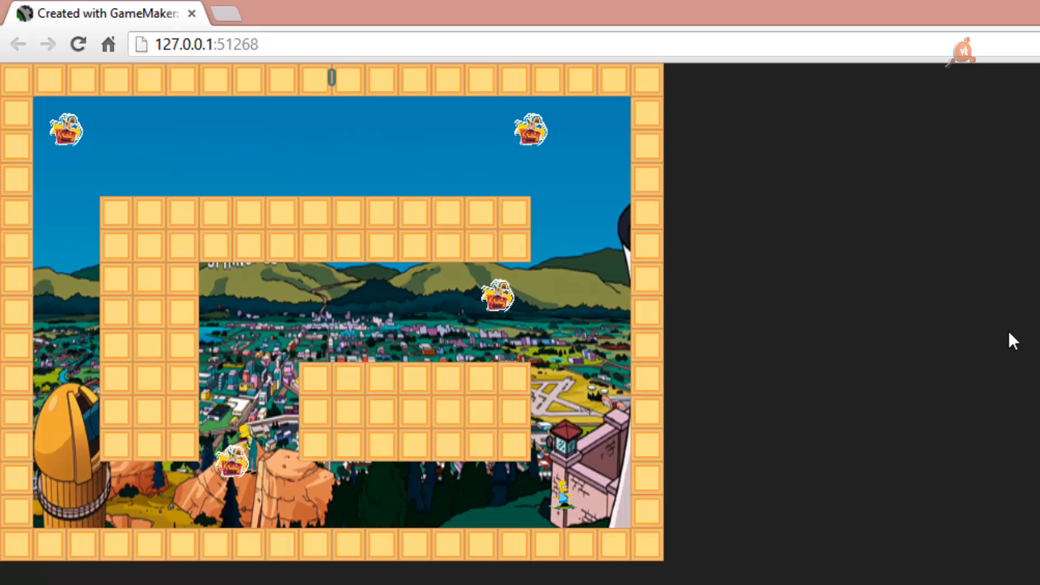
key("Right")
key("Up")
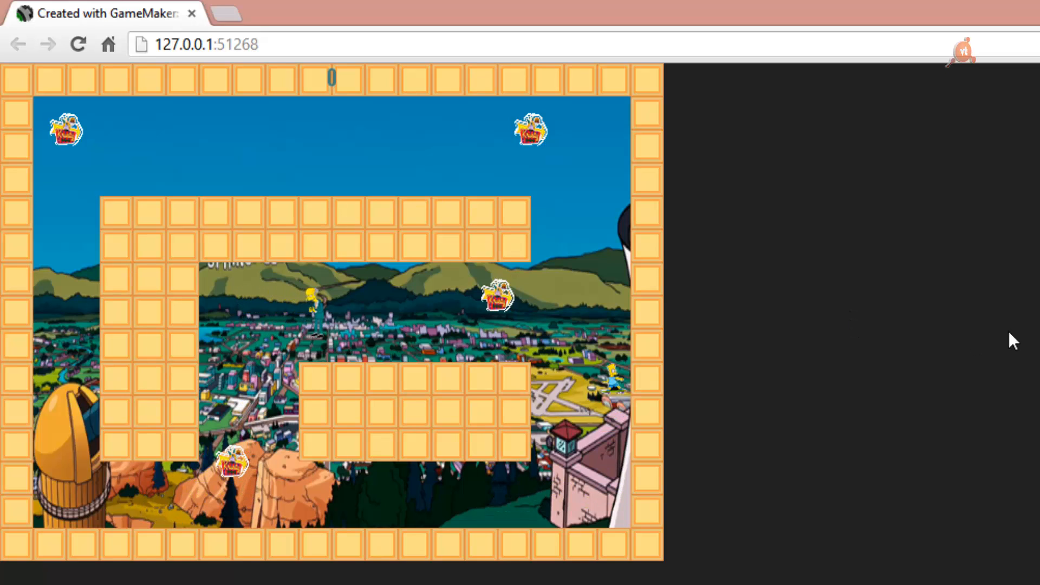
key("Left")
key("Down")
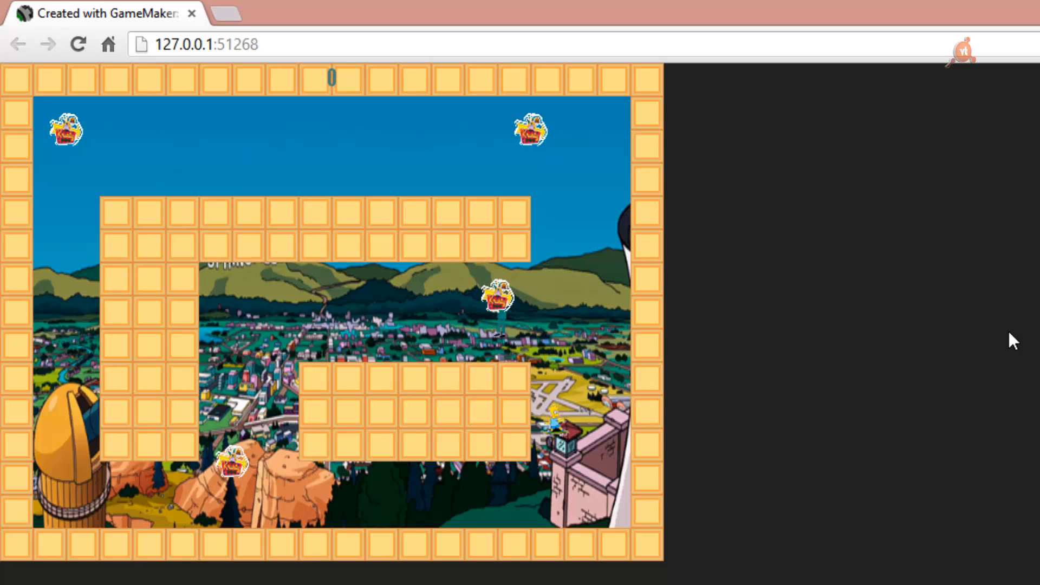
key("Left")
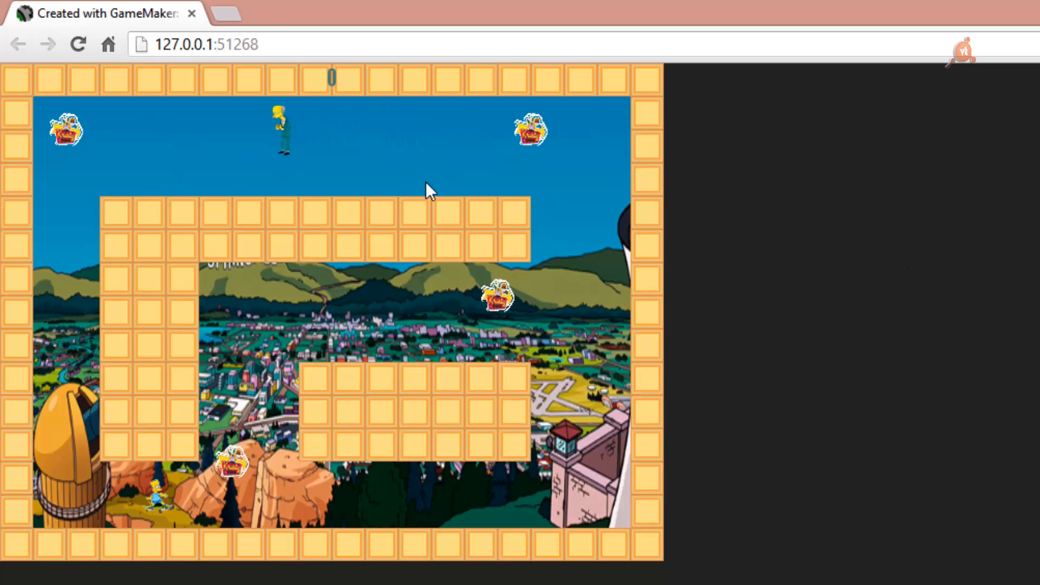
key("Left")
key("Up")
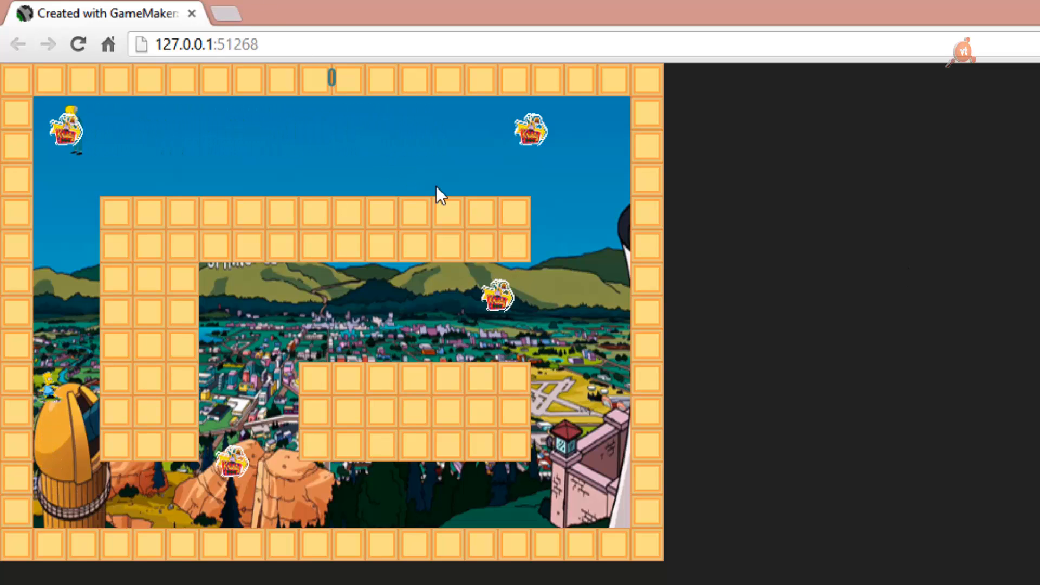
key("Down")
key("Right")
key("Down")
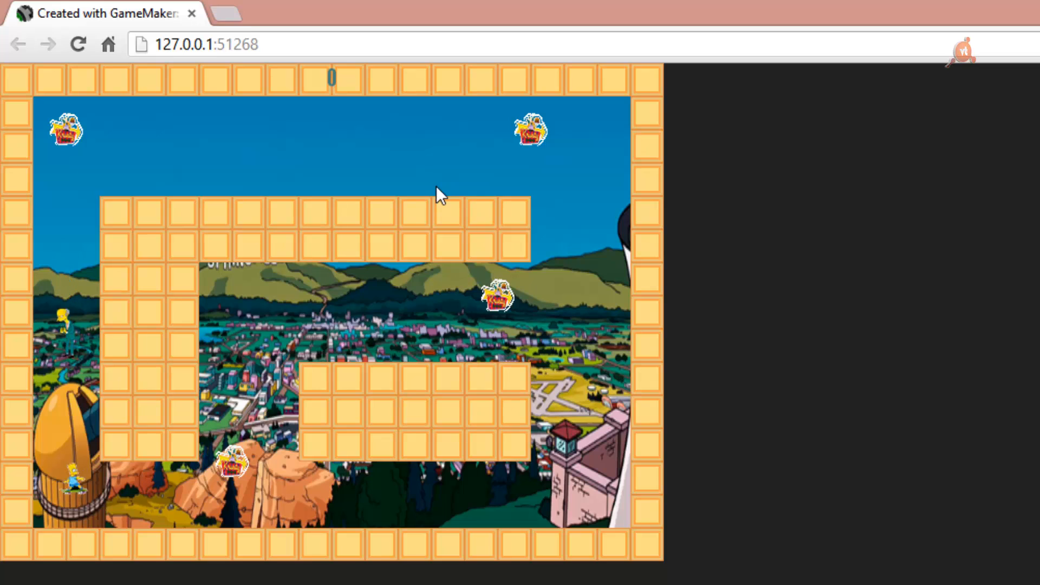
key("Up")
key("Left")
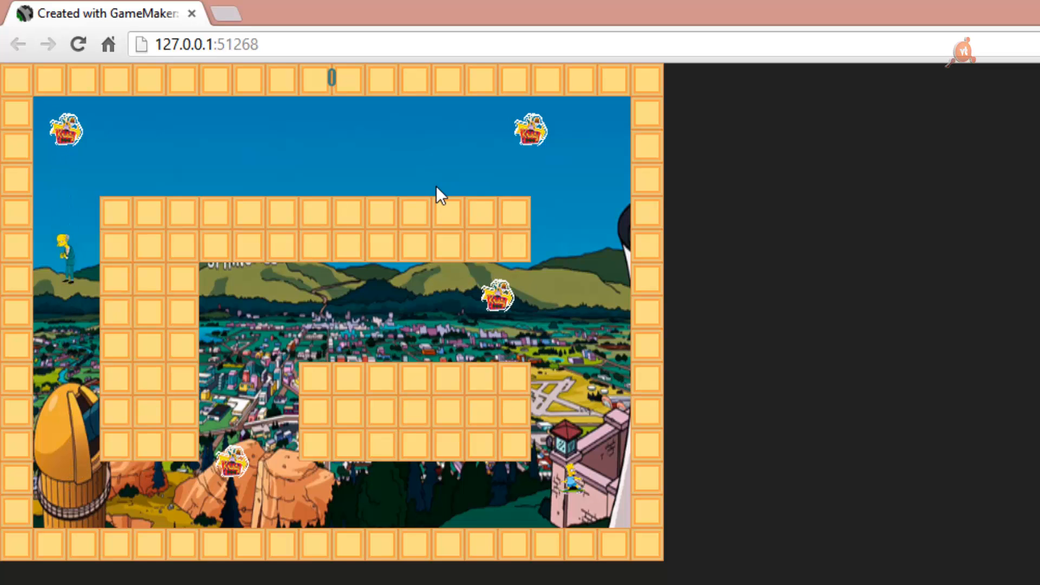
Steer Bart from the lower-right corner back along the bottom corridor toward the lower pickup
key("Down")
key("Left")
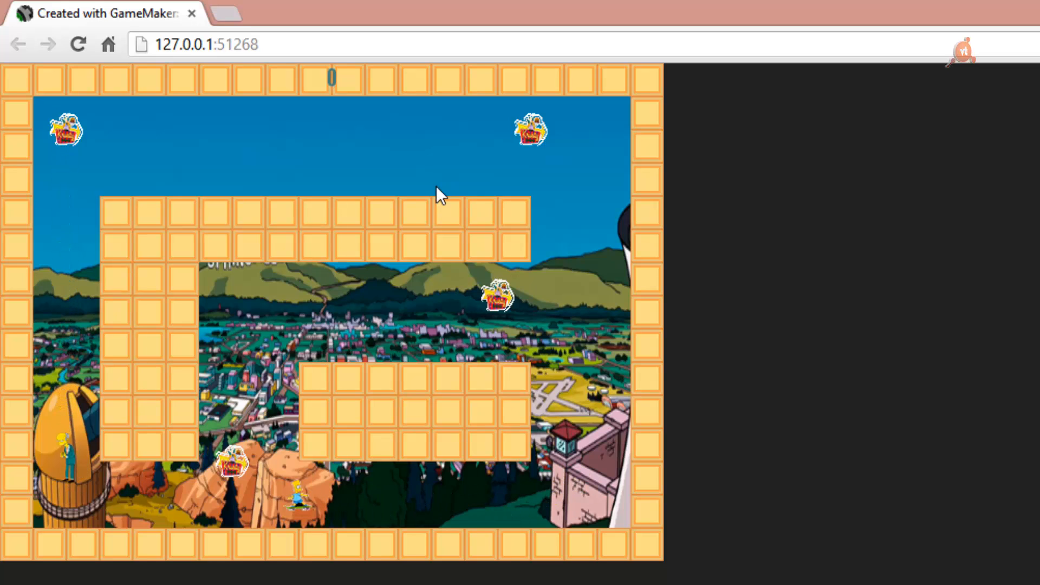
key("Up")
key("Right")
key("Up")
key("Down")
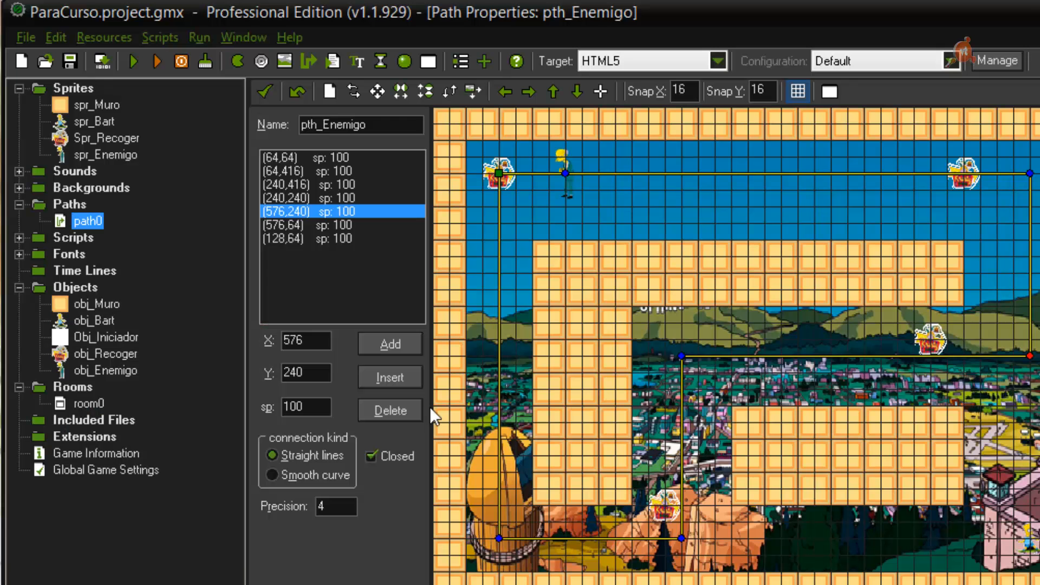
Return to the GameMaker project and create a time line resource named tm_Recolectables
left_click(103, 37)
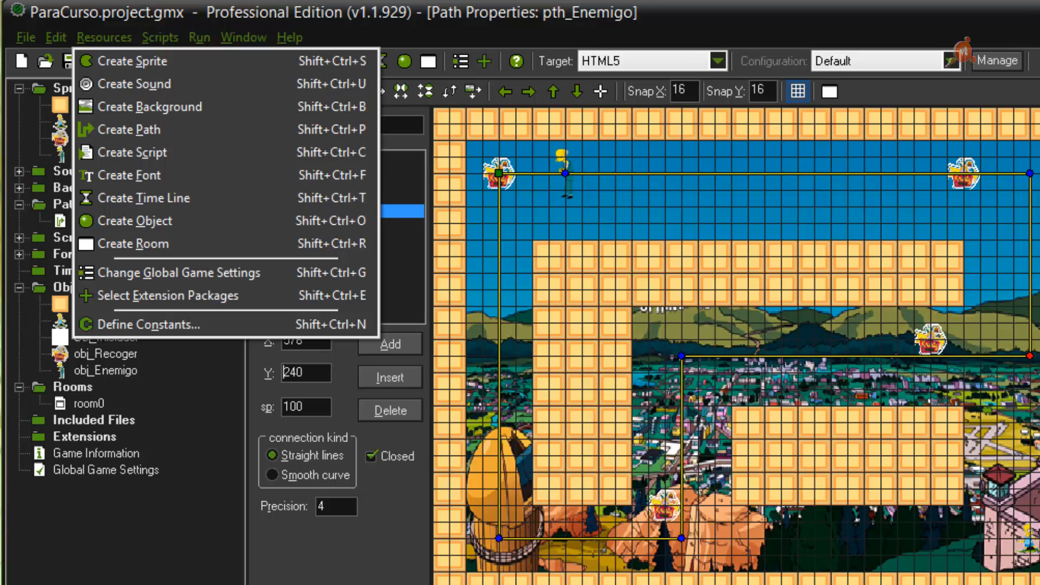
key("Escape")
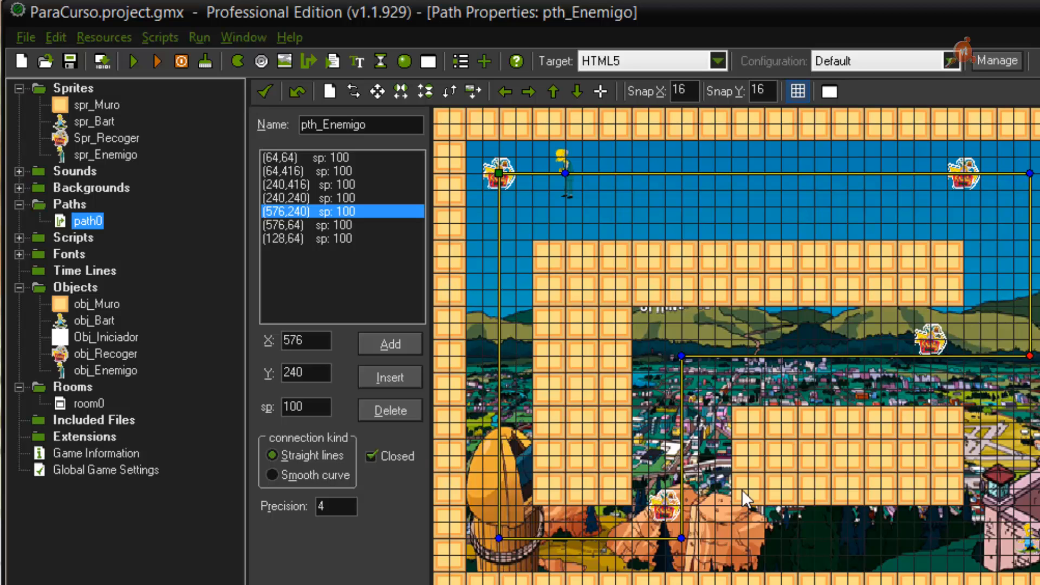
left_click(104, 38)
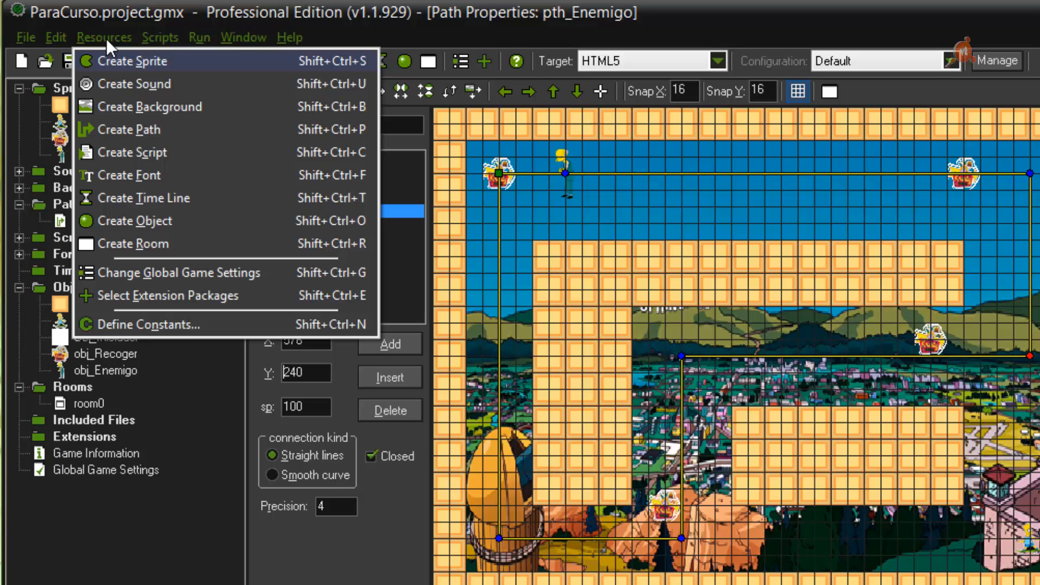
left_click(157, 199)
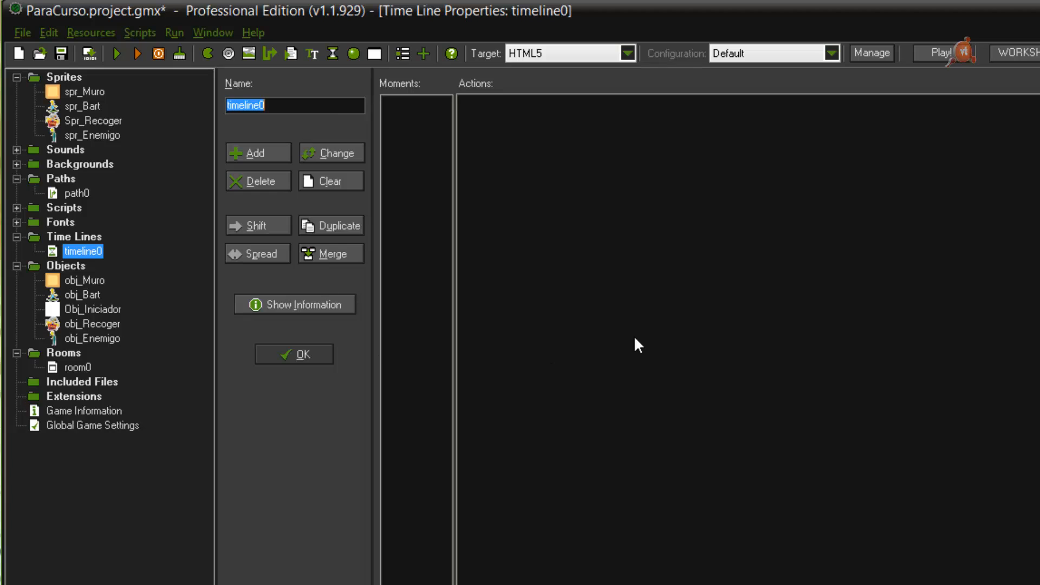
left_click(274, 104)
left_click_drag(274, 103, 153, 116)
type("tm_")
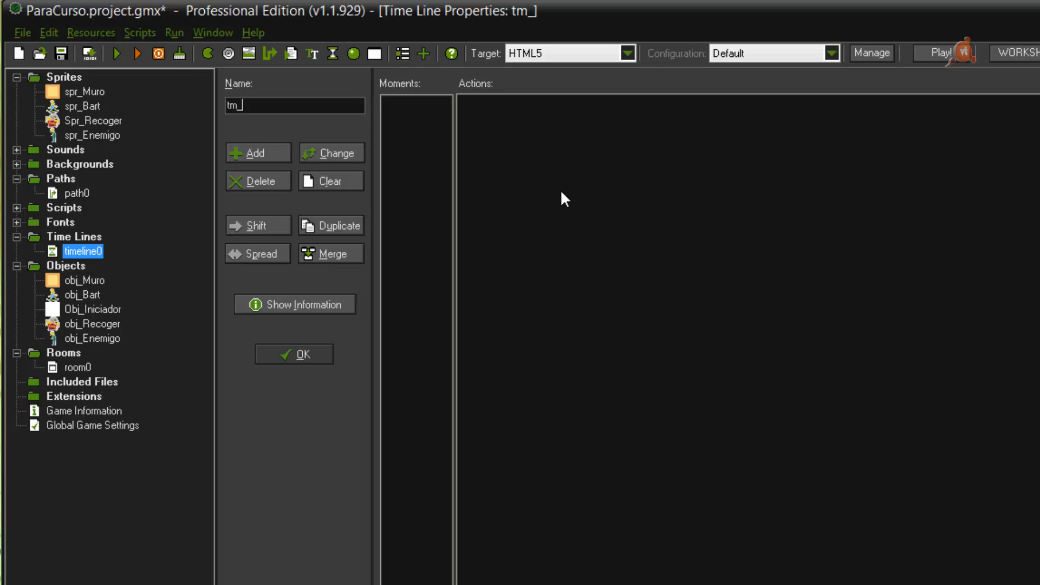
type("Recolectables")
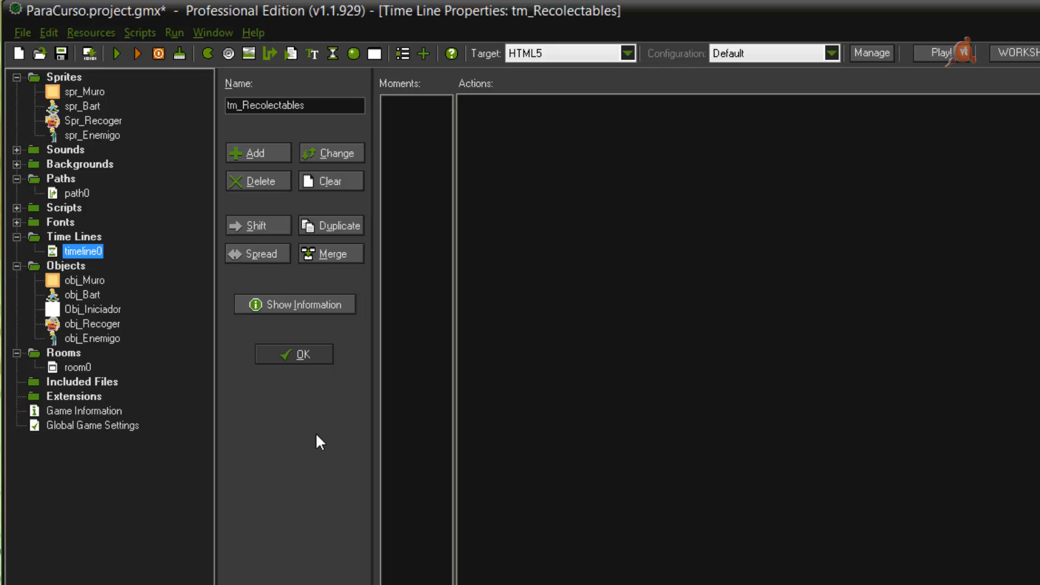
Add a moment at step 60 to the tm_Recolectables time line
left_click(249, 152)
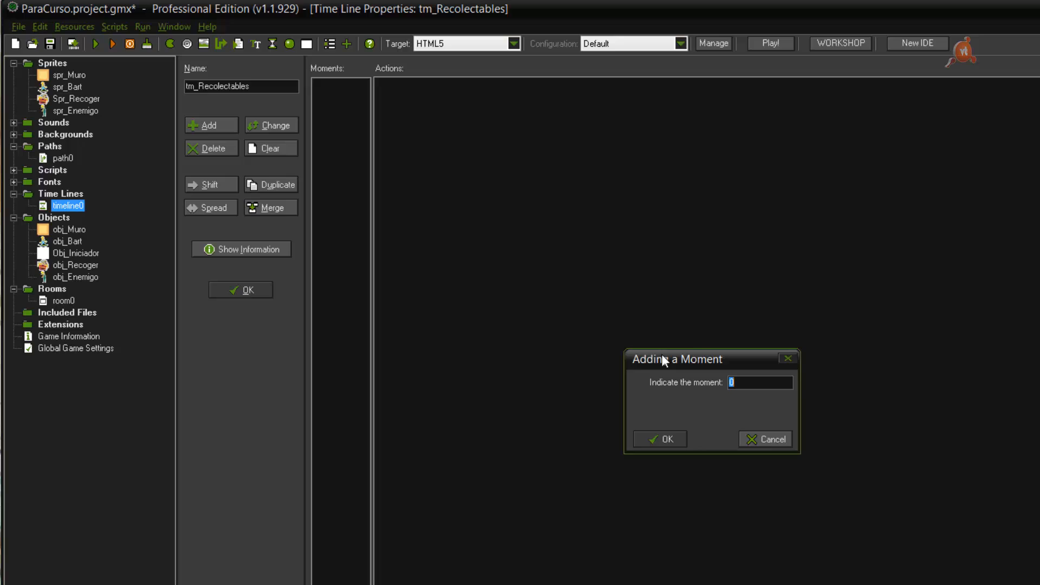
left_click_drag(661, 360, 650, 342)
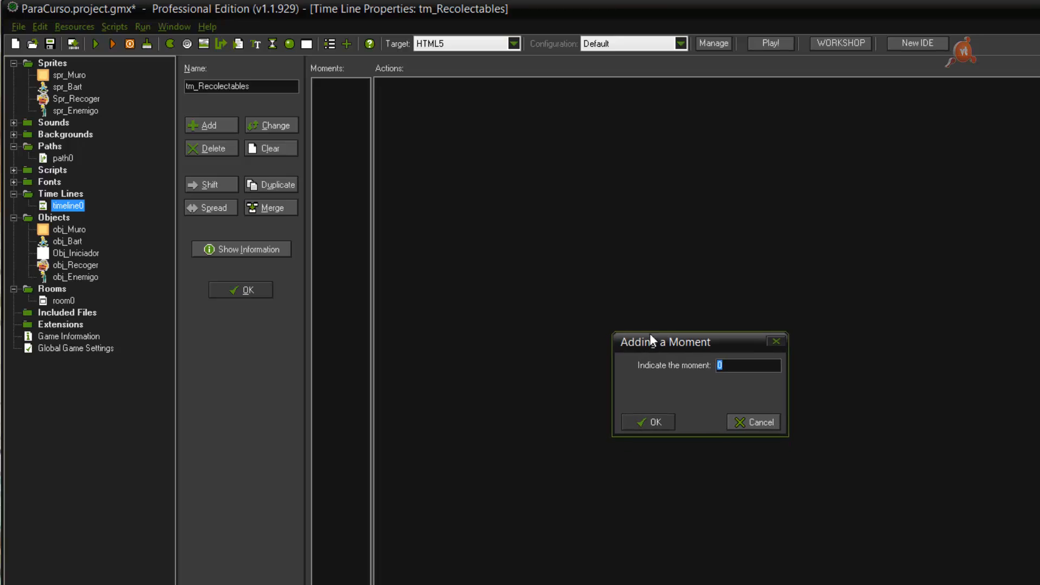
left_click_drag(729, 365, 701, 378)
type("60")
left_click(649, 423)
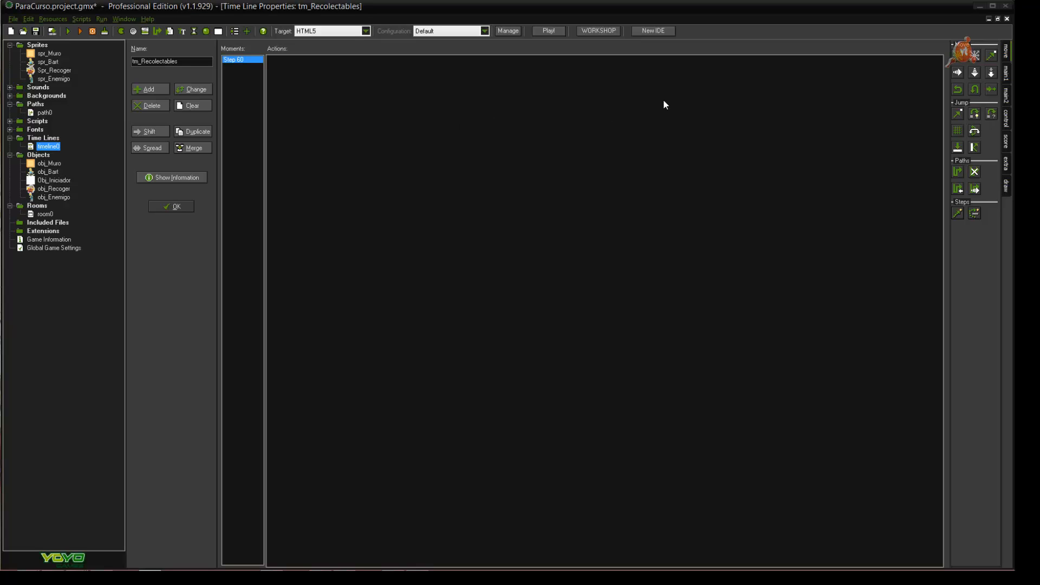
Add a Create Moving action to the step 60 moment and choose obj_Recoger as its object
left_click(1006, 75)
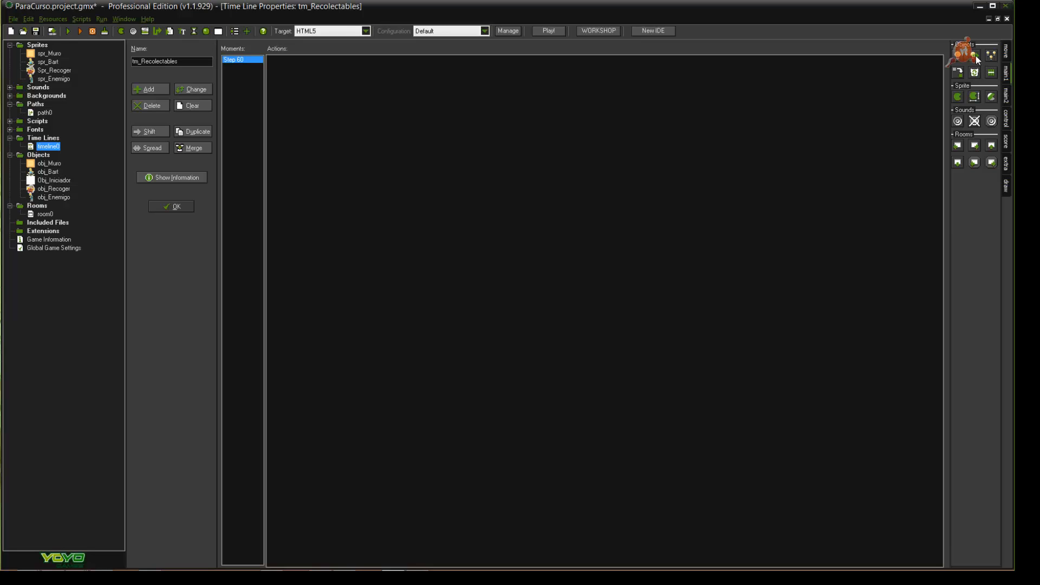
left_click_drag(975, 56, 320, 82)
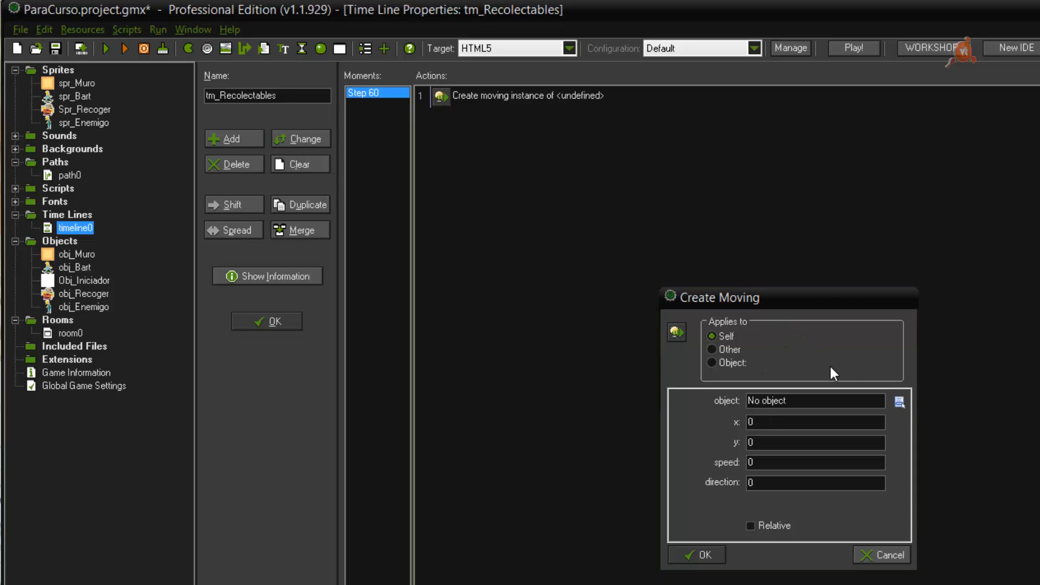
left_click(899, 401)
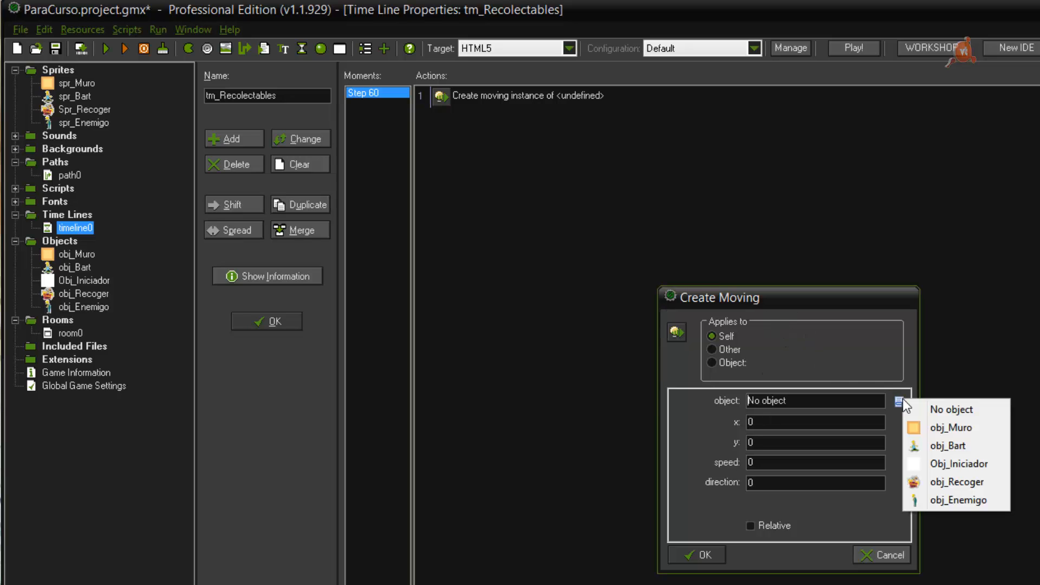
left_click(951, 483)
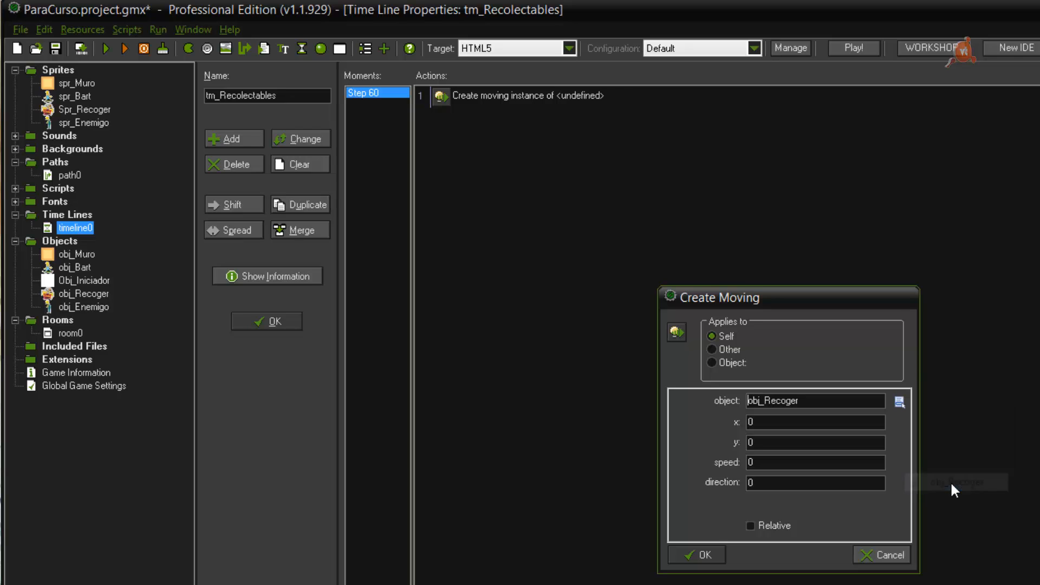
Set the Create Moving action to x -64, y random (394) + 48 and speed 4, and accept it
left_click(787, 423)
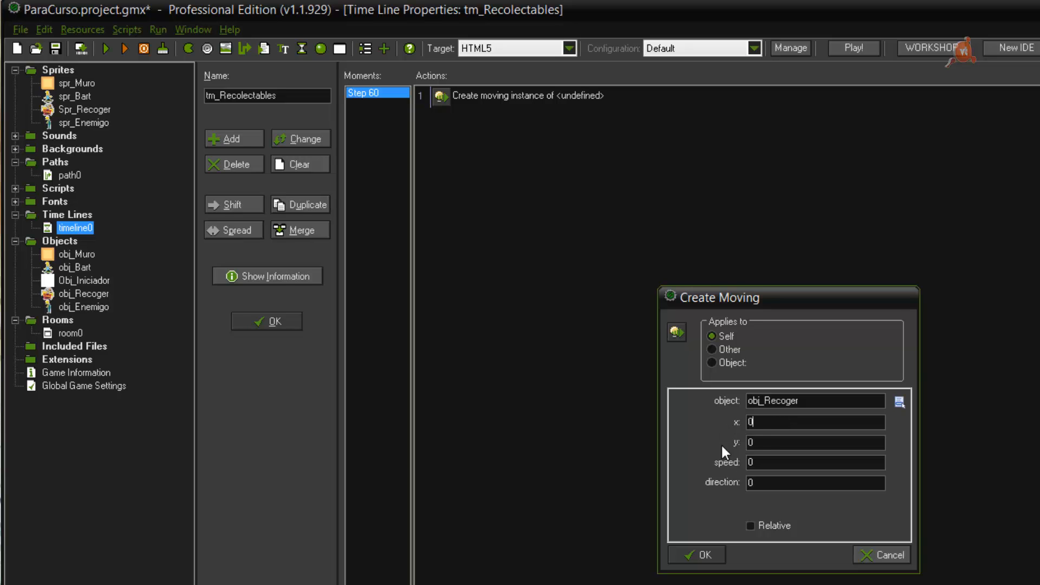
double_click(750, 422)
key("BackSpace")
type("-64")
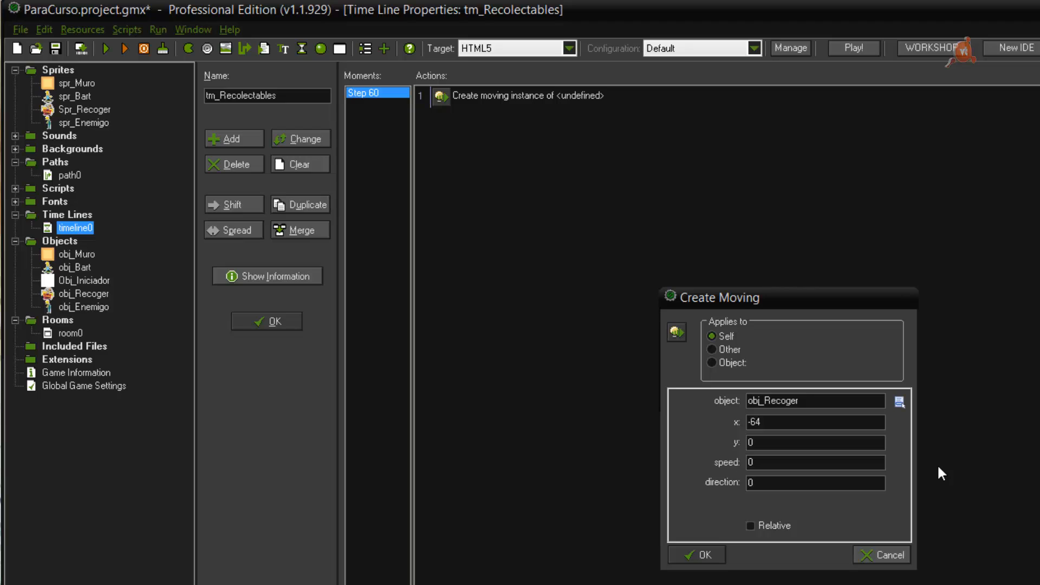
left_click(768, 443)
type("r")
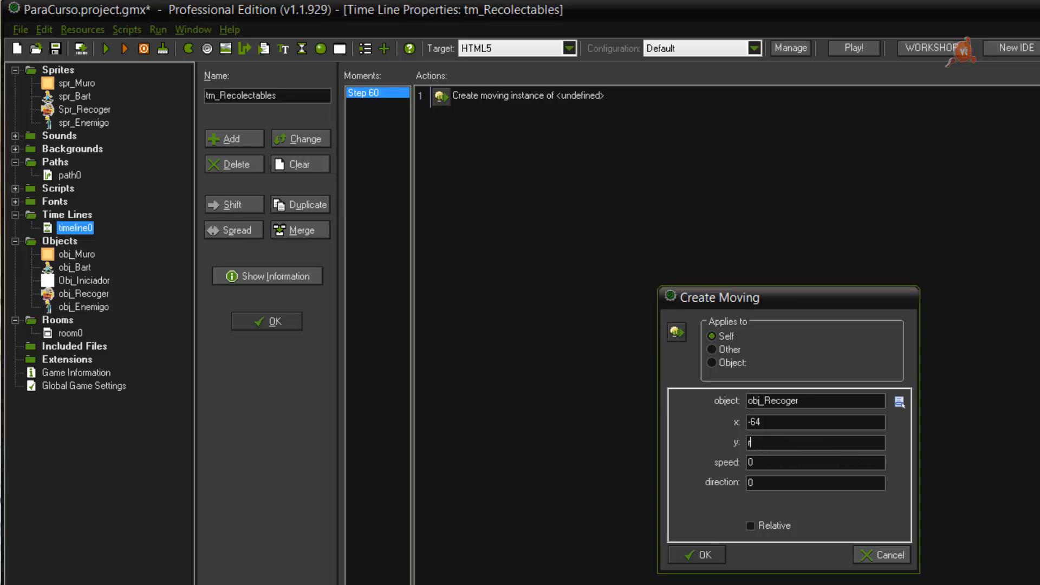
type("andom (394) + 48")
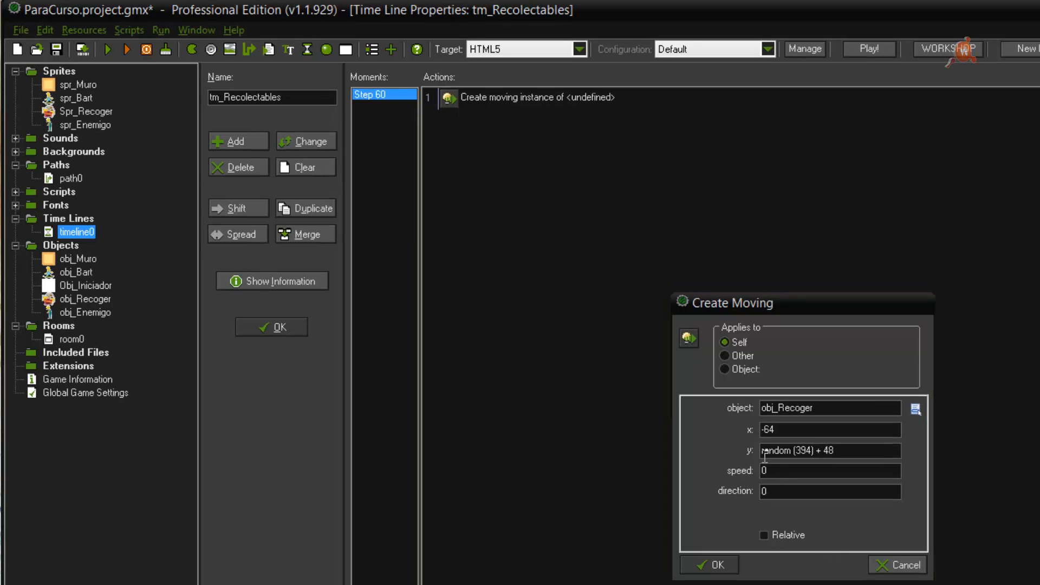
key("Tab")
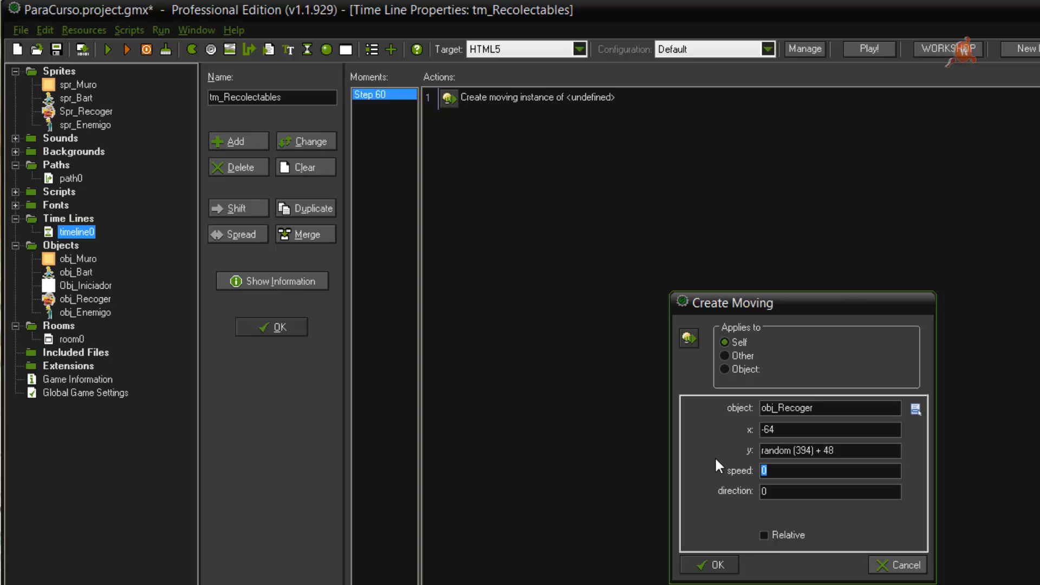
type("4")
left_click(718, 566)
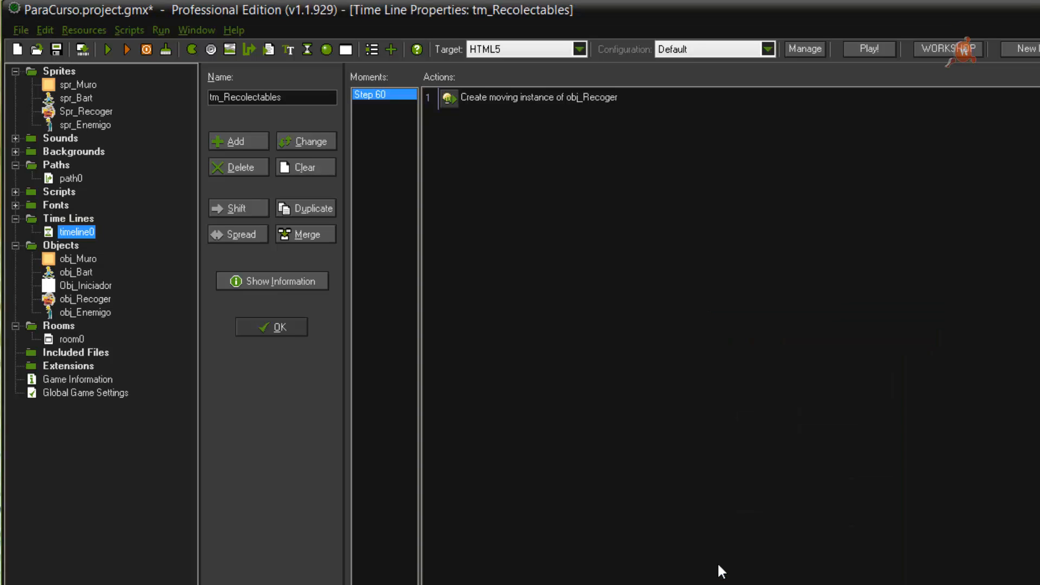
Add a moment at step 120 to the tm_Recolectables time line
left_click(247, 141)
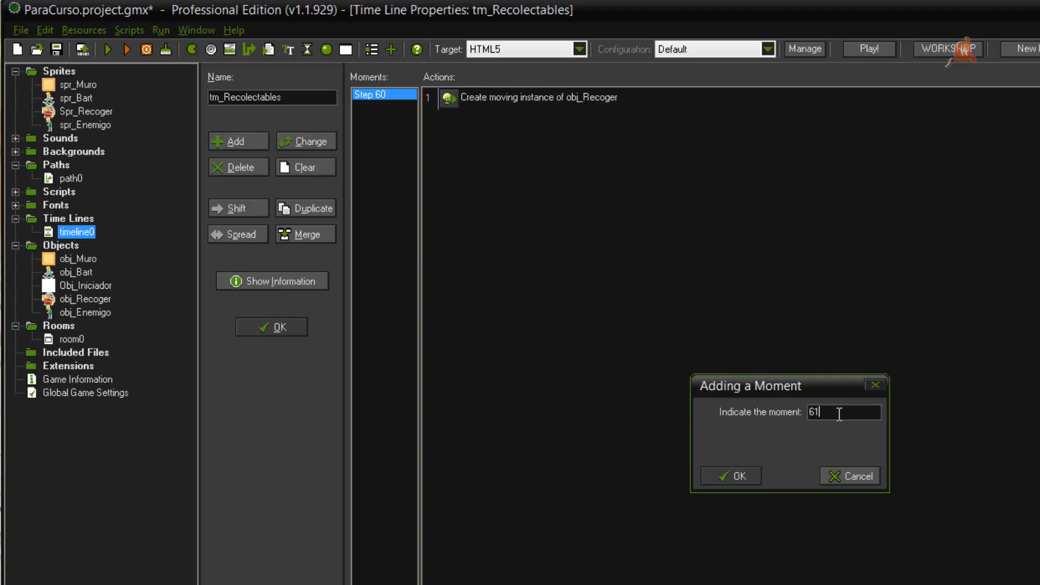
type("120")
left_click(731, 476)
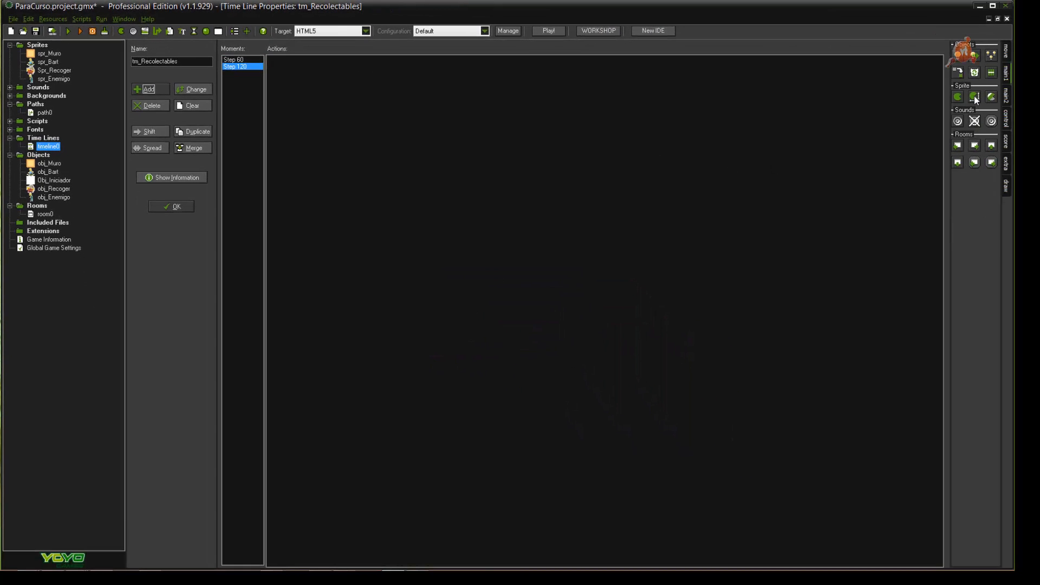
Add a Create Moving action to the step 120 moment and choose obj_Recoger as its object
left_click_drag(975, 56, 292, 76)
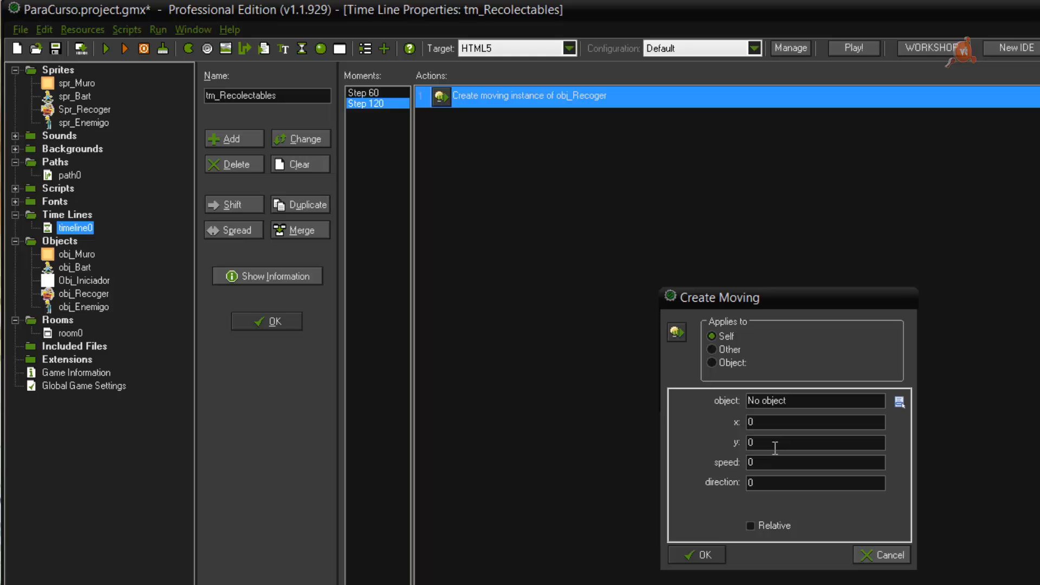
left_click(899, 402)
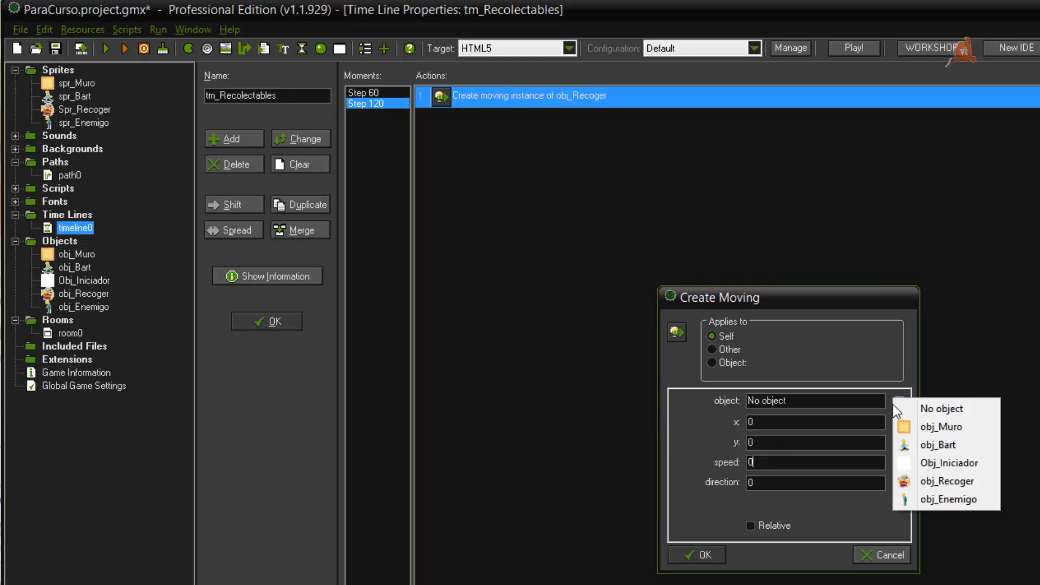
left_click(934, 481)
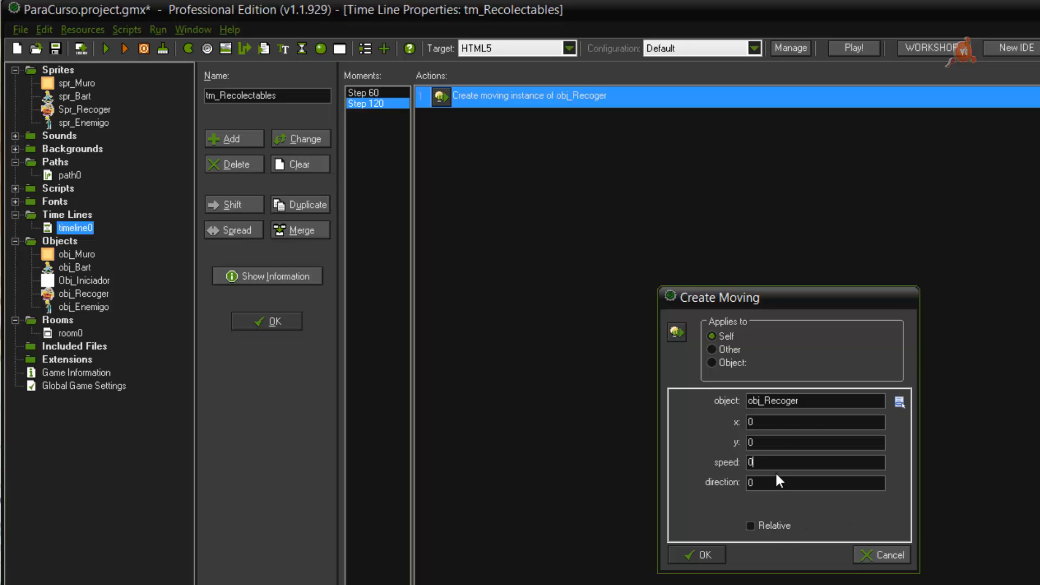
Set the Create Moving action to x random(546) + 48, y -64, speed 4 and direction 270, and accept it
left_click(762, 441)
left_click_drag(761, 442, 700, 441)
type("-64")
left_click_drag(772, 423, 728, 423)
type("random(546) + 48")
left_click_drag(798, 459, 666, 460)
type("4")
key("Tab")
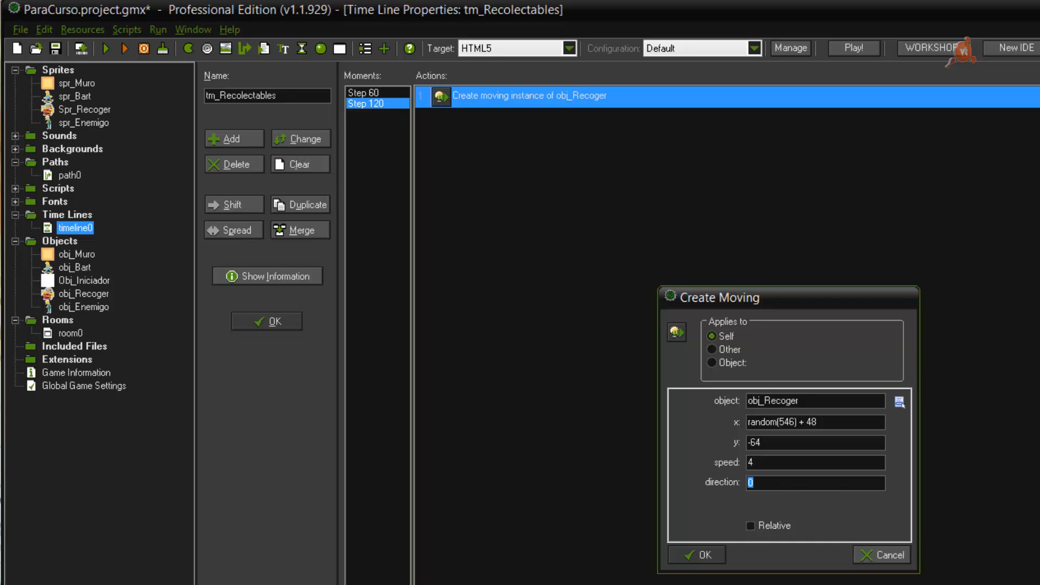
type("270")
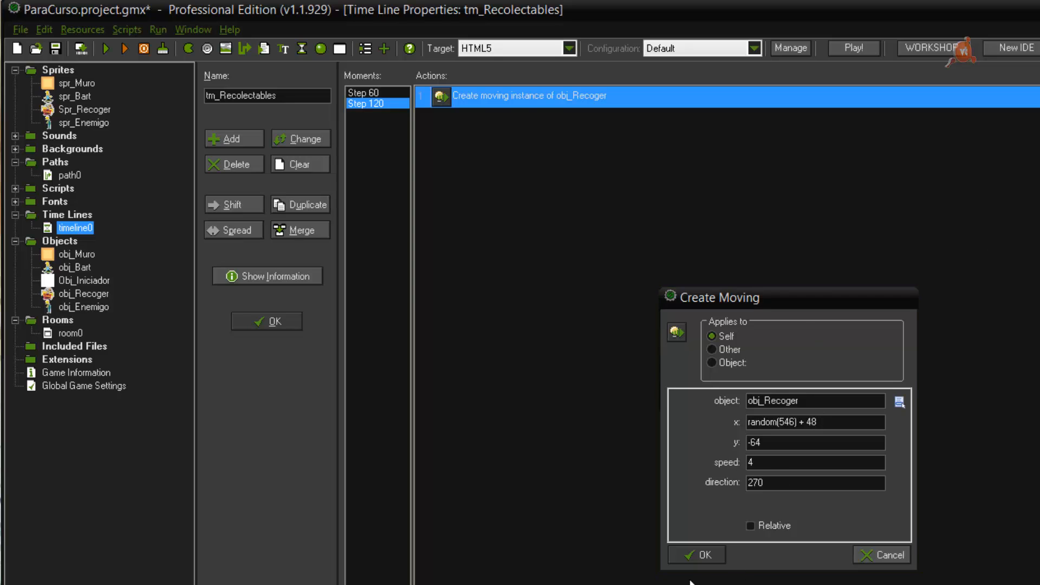
left_click(698, 555)
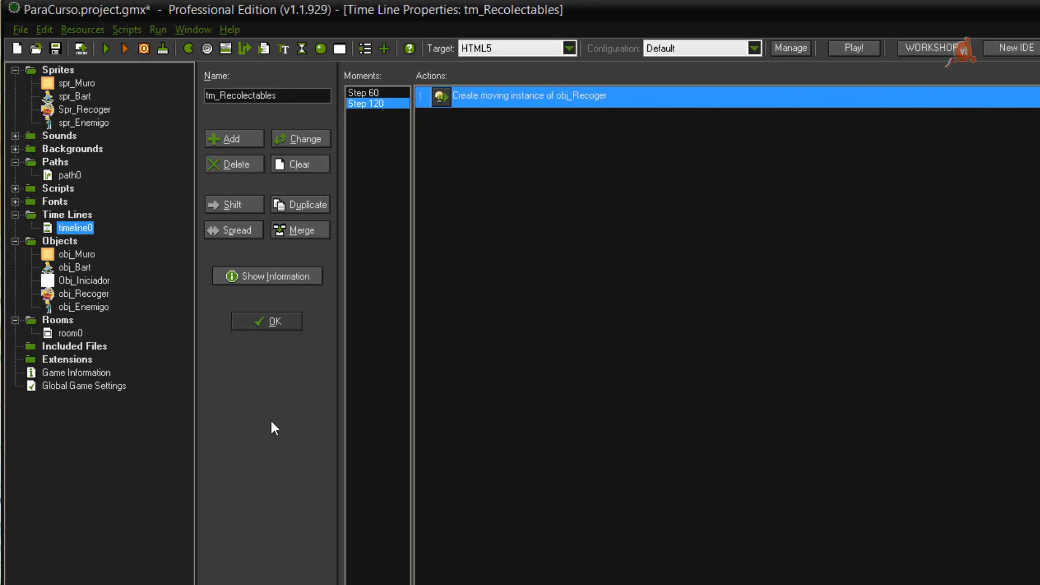
Open Obj_Iniciador and add a Set Time Line action to its Game Start event
left_click(89, 282)
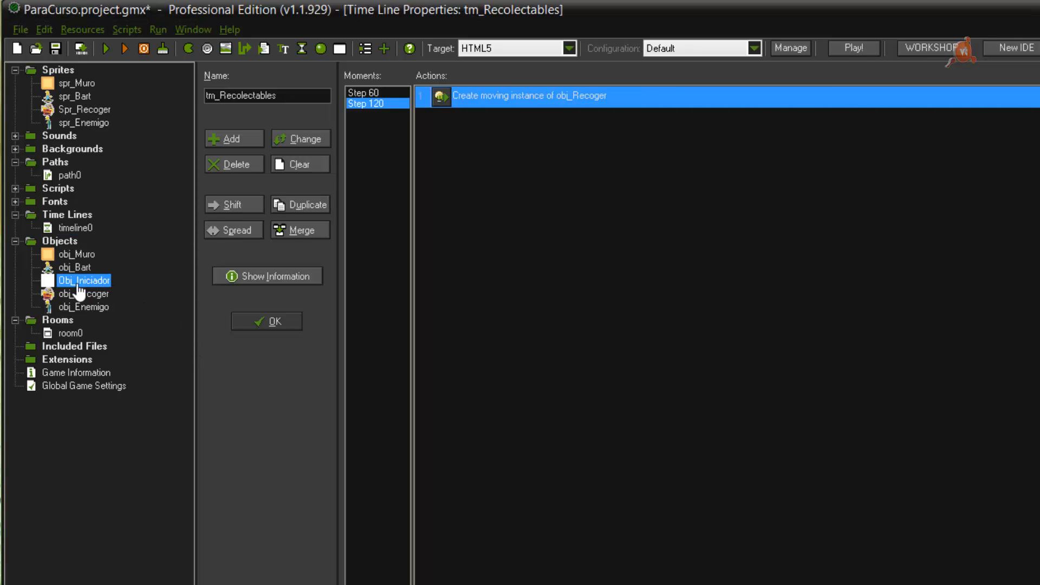
double_click(76, 281)
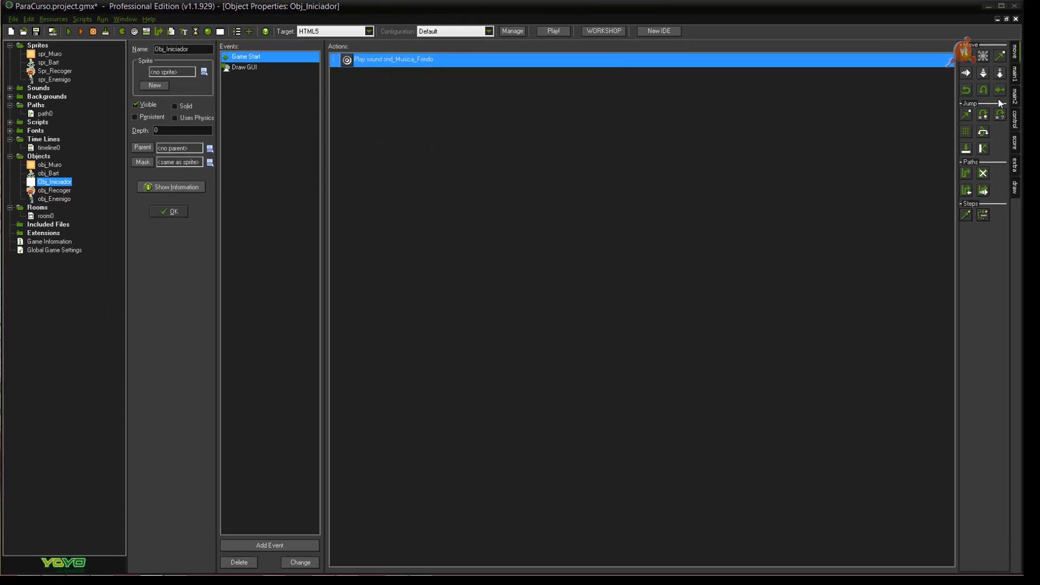
left_click(1015, 98)
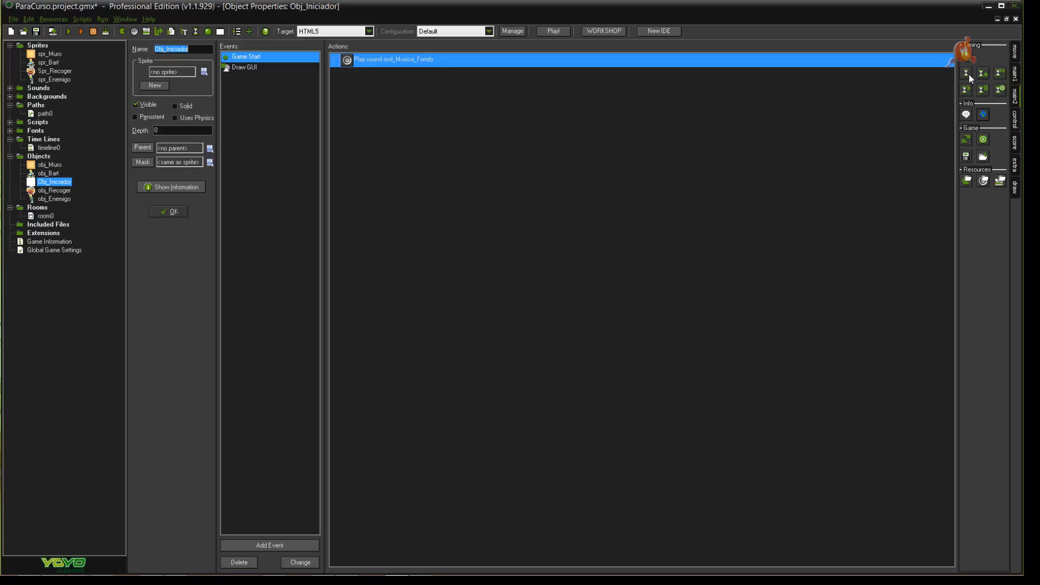
left_click_drag(969, 79, 367, 70)
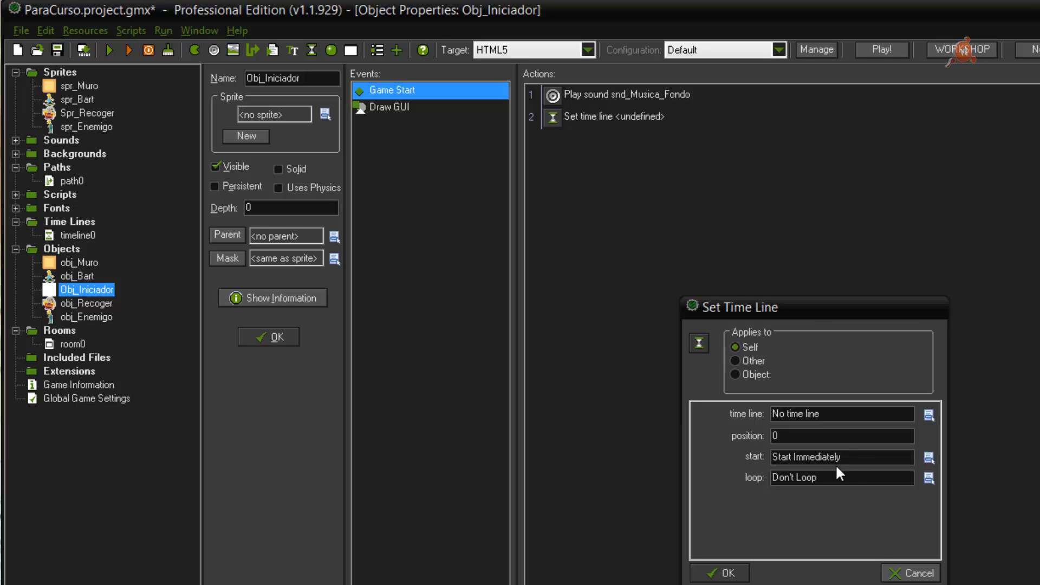
Set the action's time line to timeline0 with looping enabled, and accept it
left_click(928, 415)
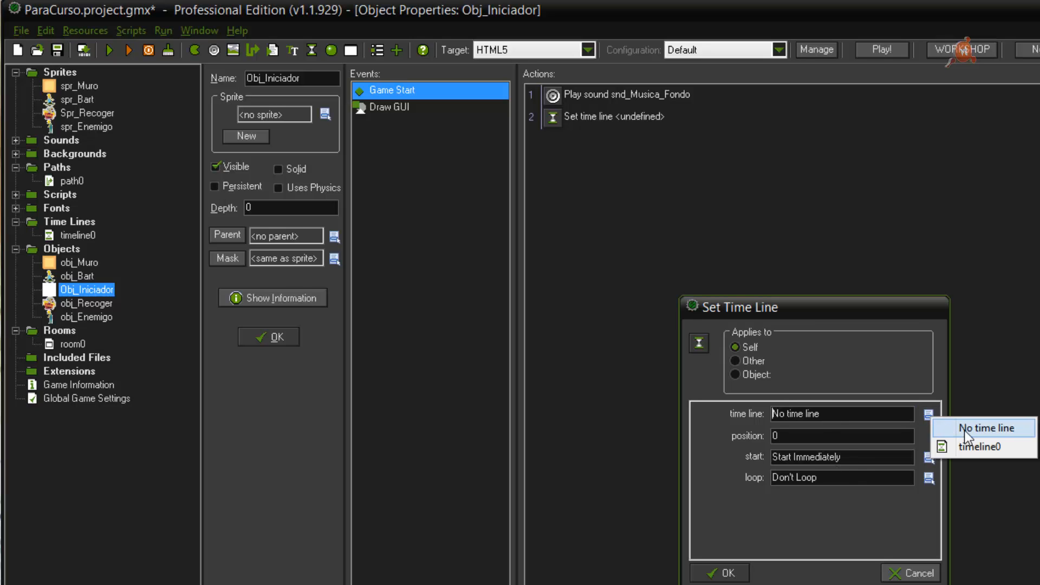
left_click(968, 446)
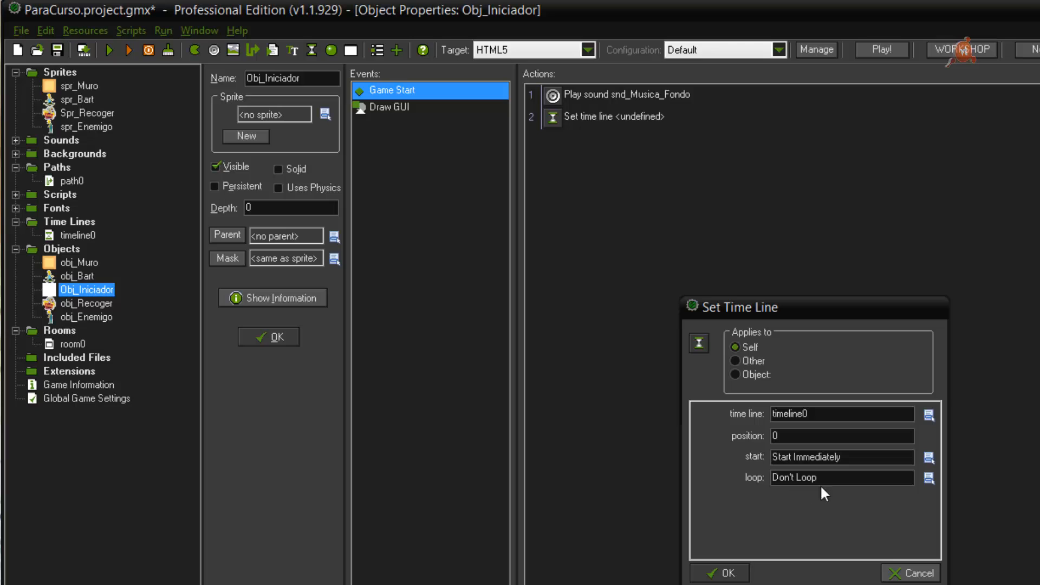
left_click(928, 478)
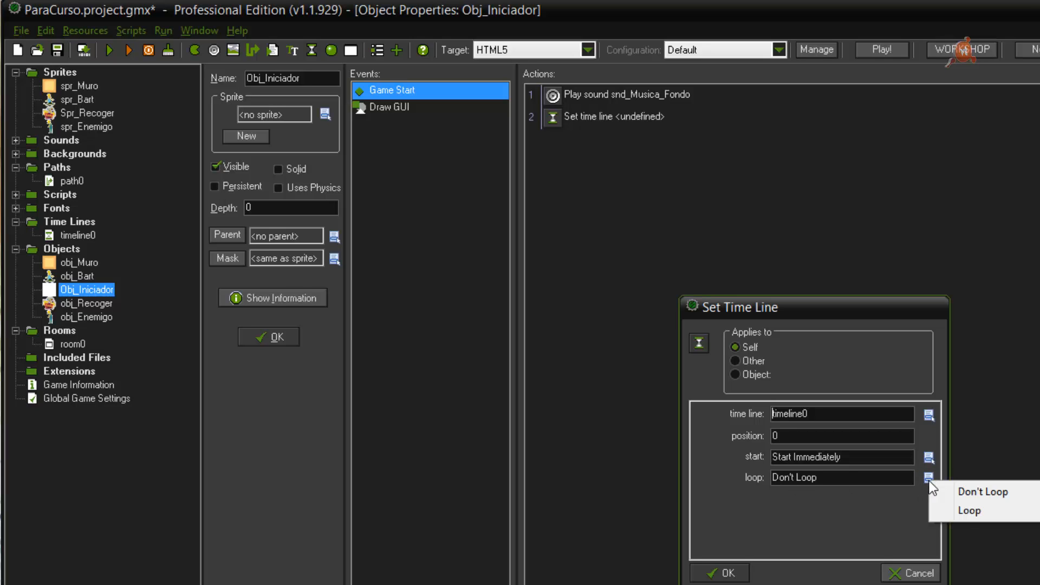
left_click(966, 511)
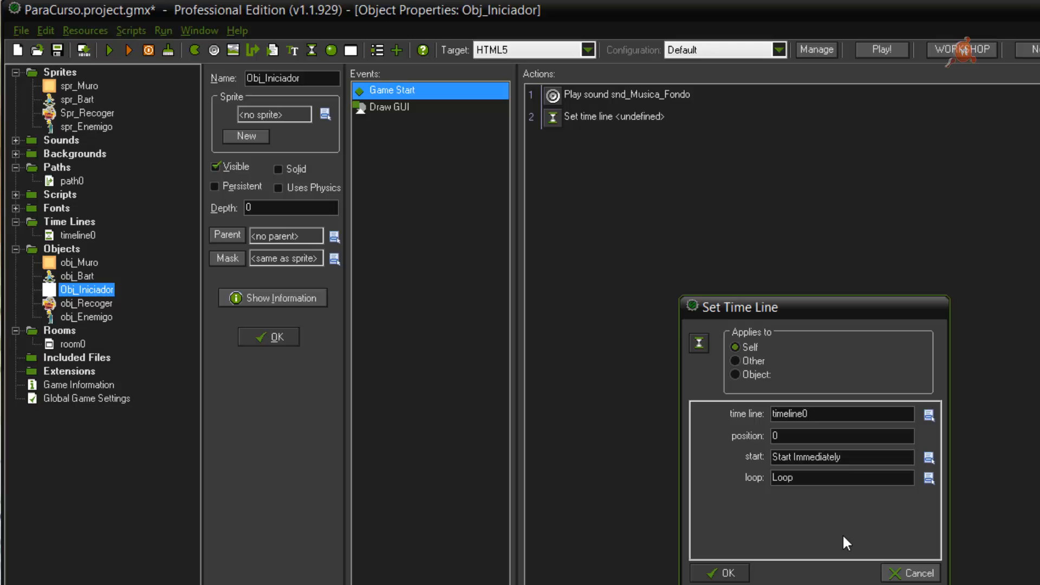
left_click(729, 572)
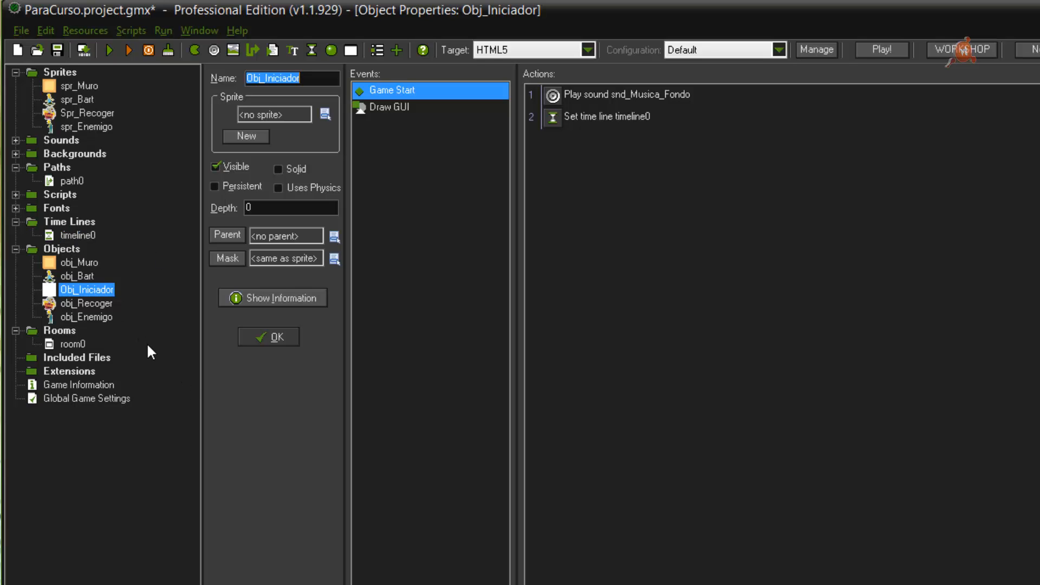
With room0 open, save the project and run the game in the browser
double_click(73, 344)
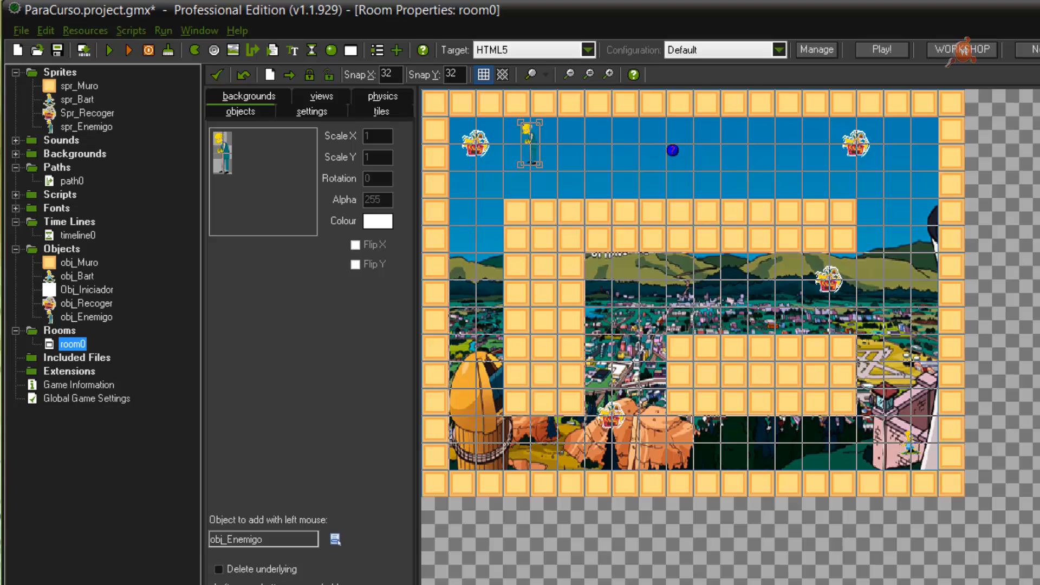
left_click(20, 30)
left_click(62, 168)
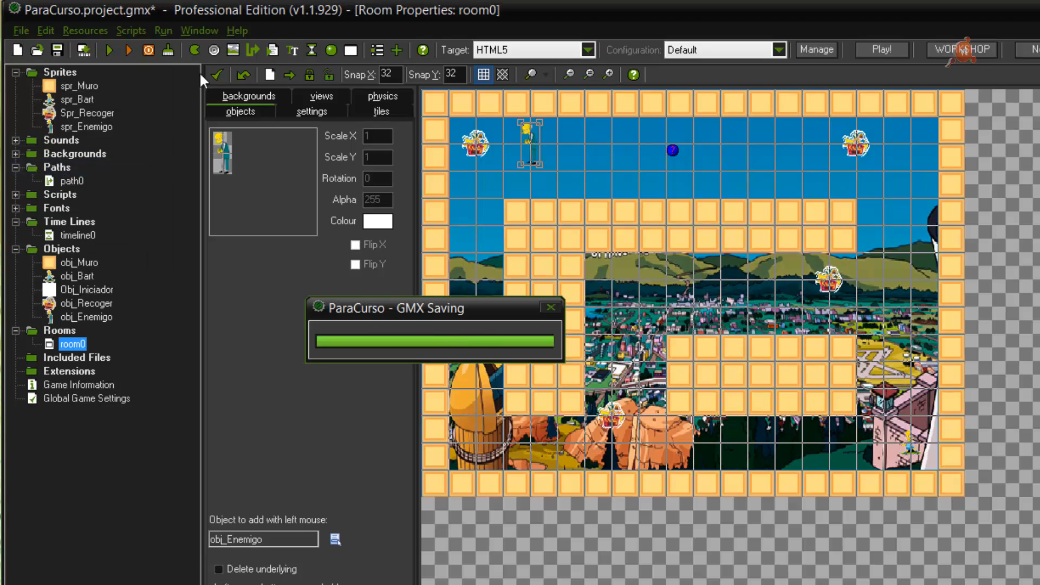
left_click(108, 50)
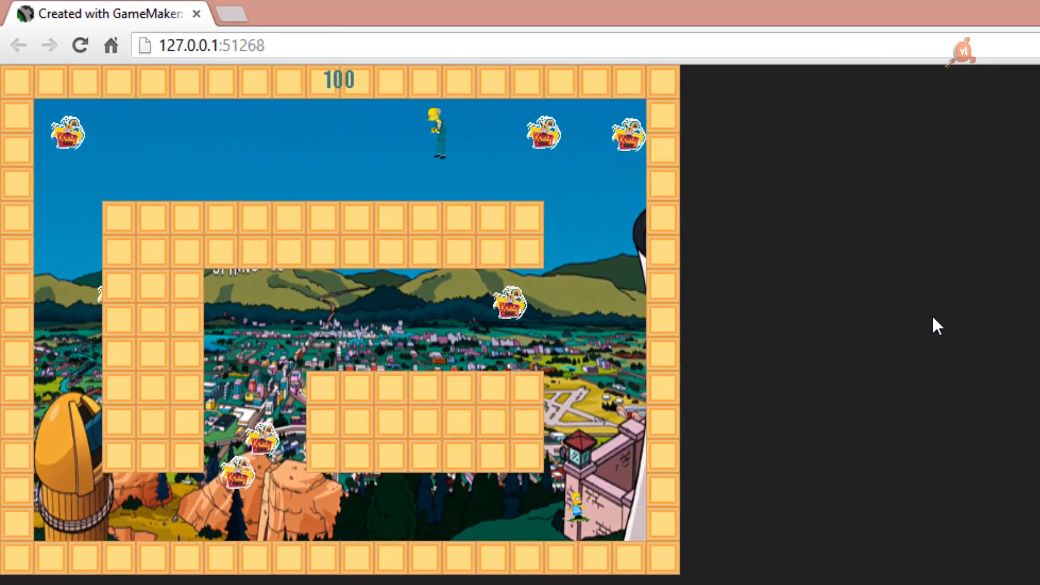
Play-test the game by steering Bart around the maze to collect the moving pickups and check that they keep spawning
key("Left")
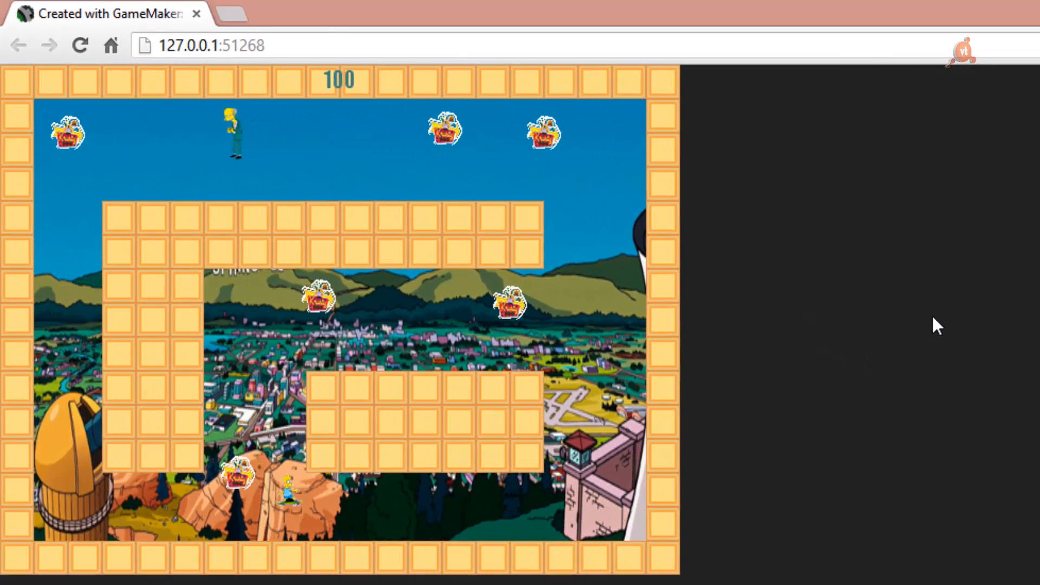
key("Up")
key("Right")
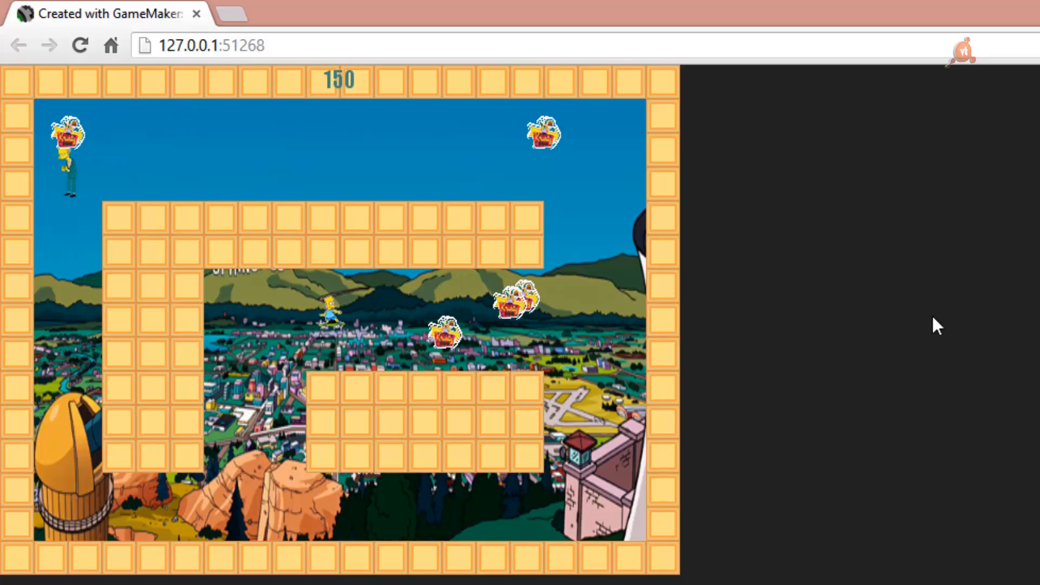
key("Up")
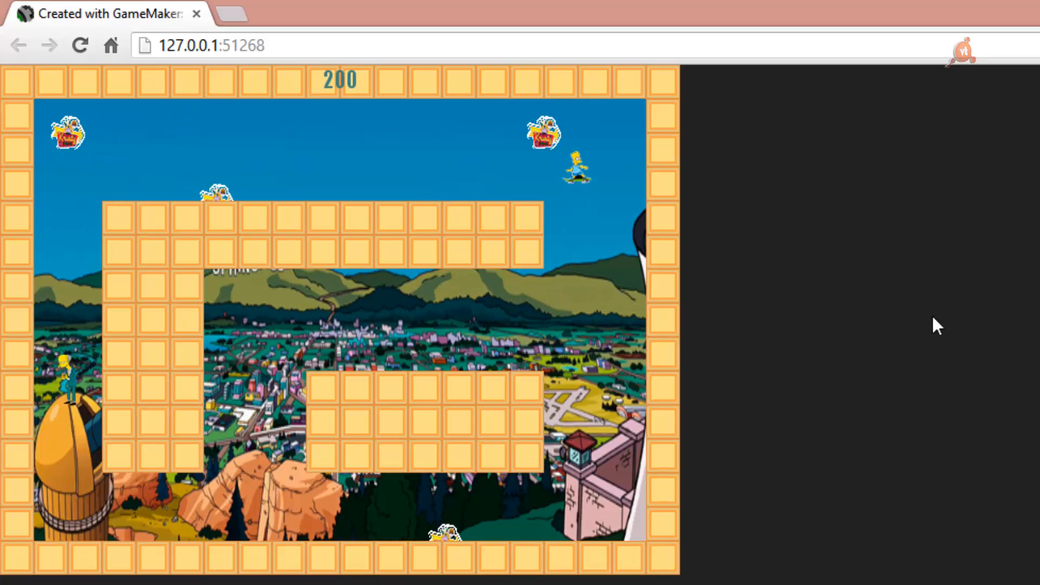
key("Left")
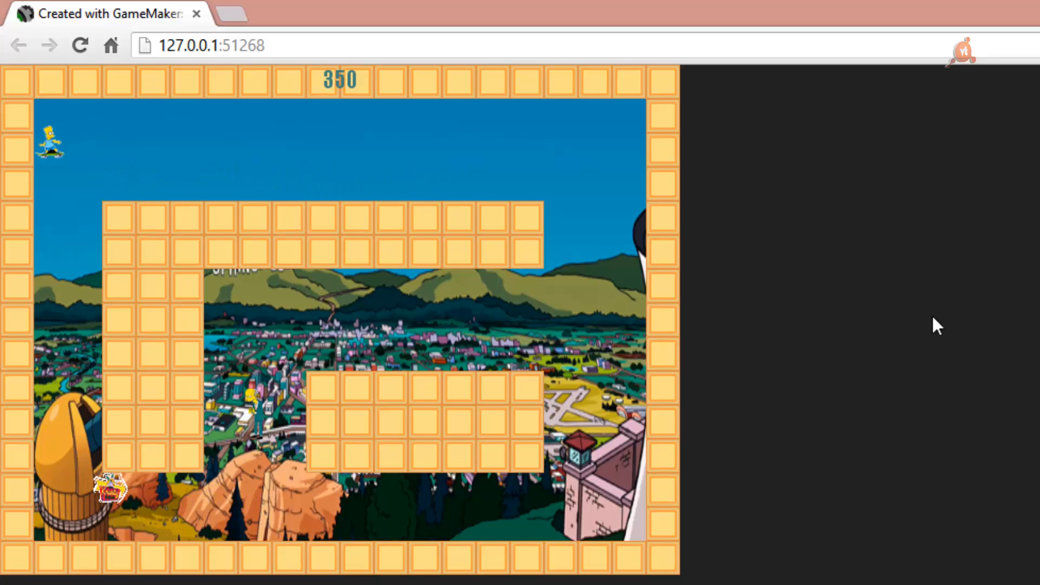
key("Down")
key("Right")
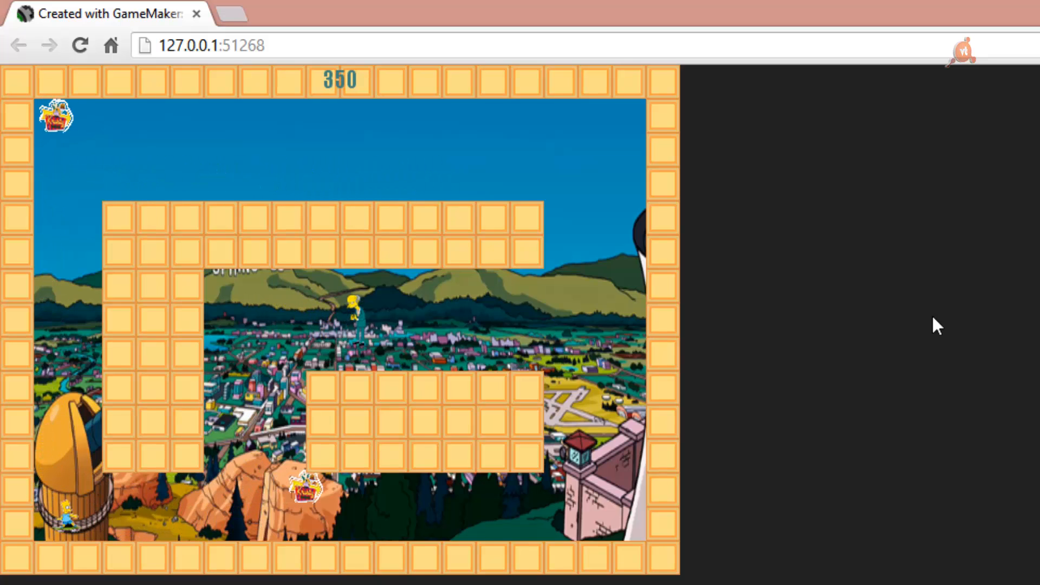
key("Up")
key("Right")
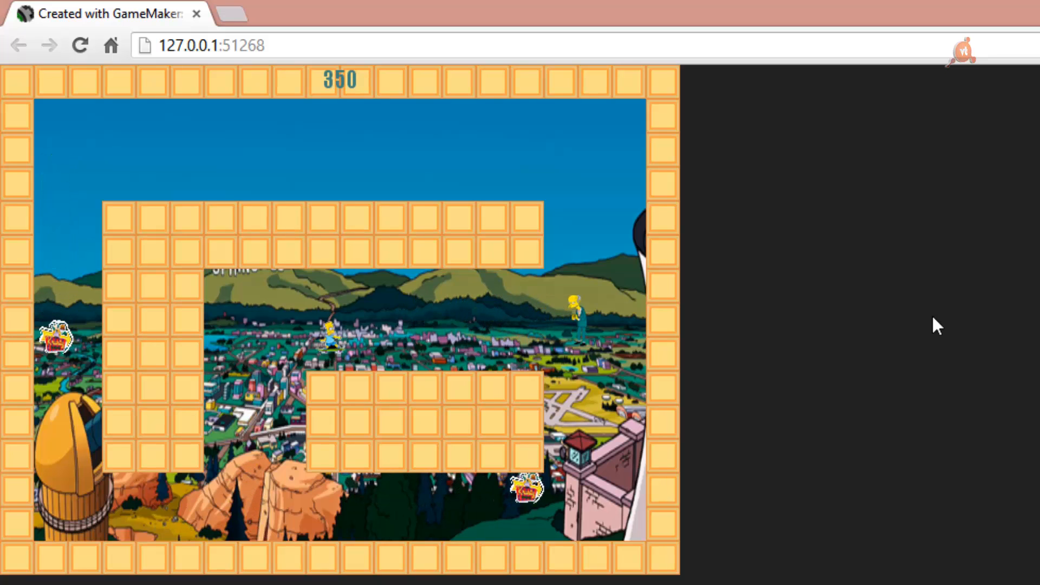
key("Down")
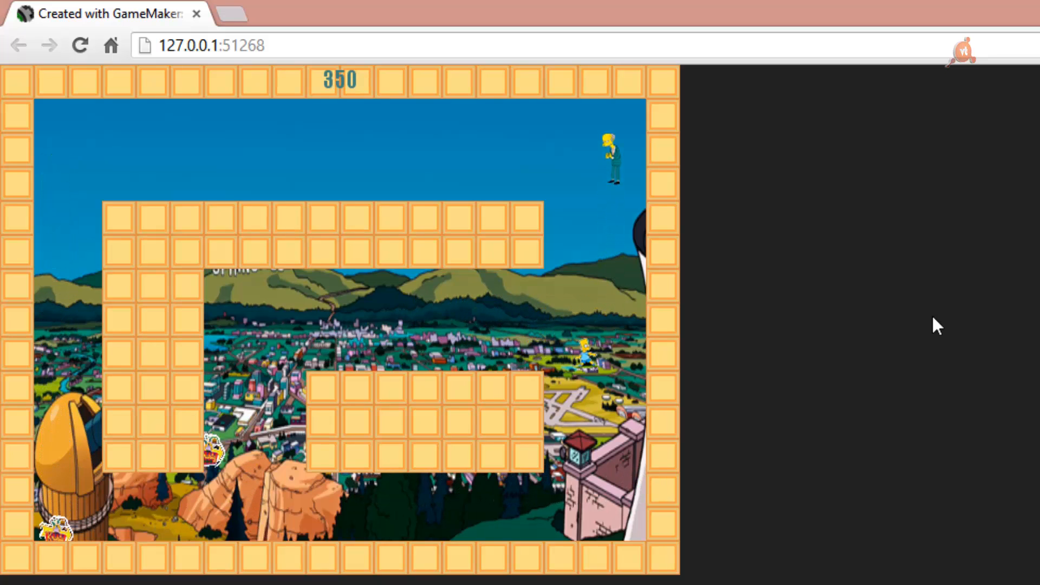
key("Left")
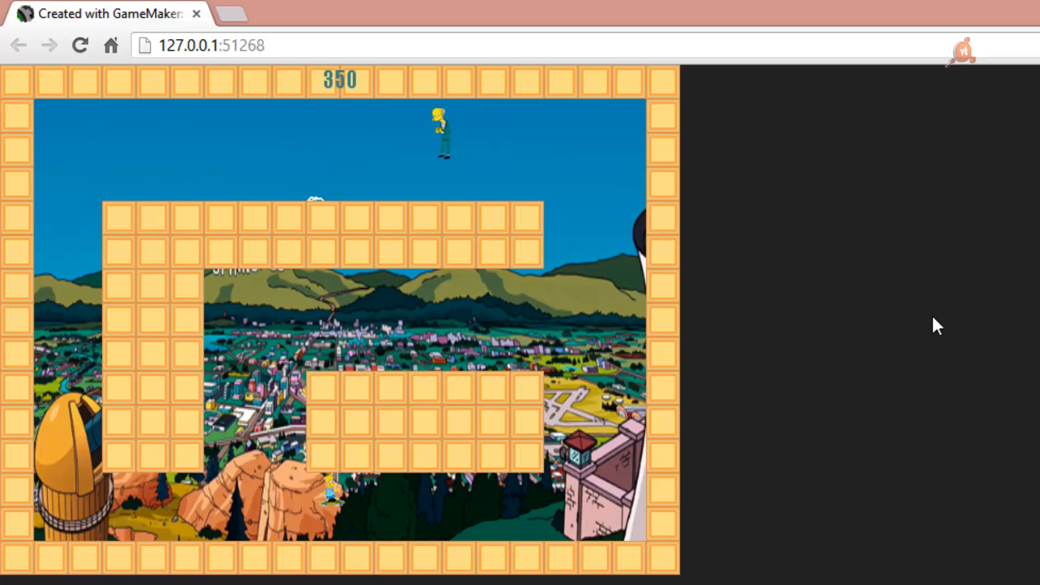
key("Up")
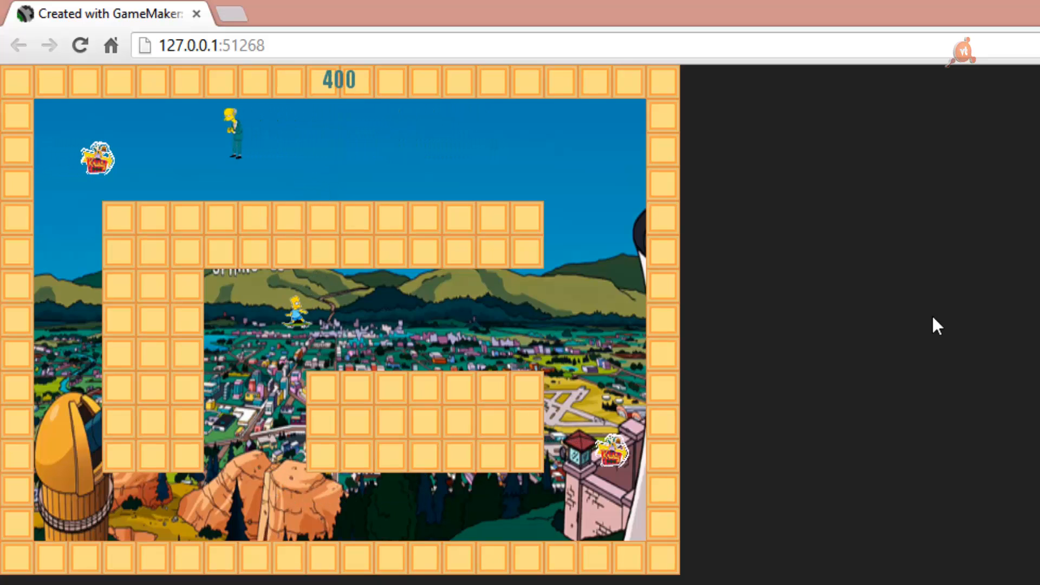
key("Right")
key("Up")
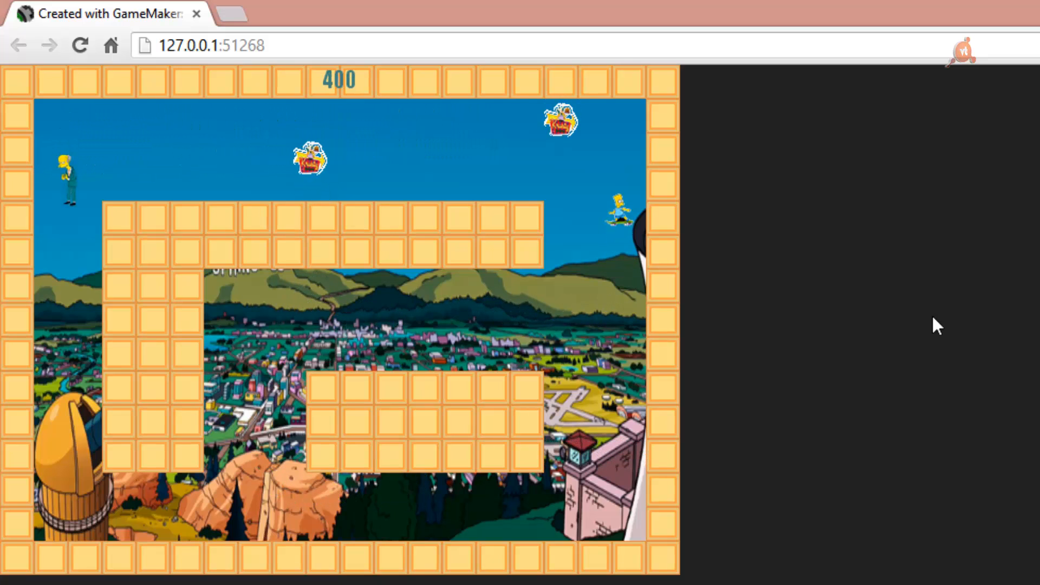
key("Left")
key("Right")
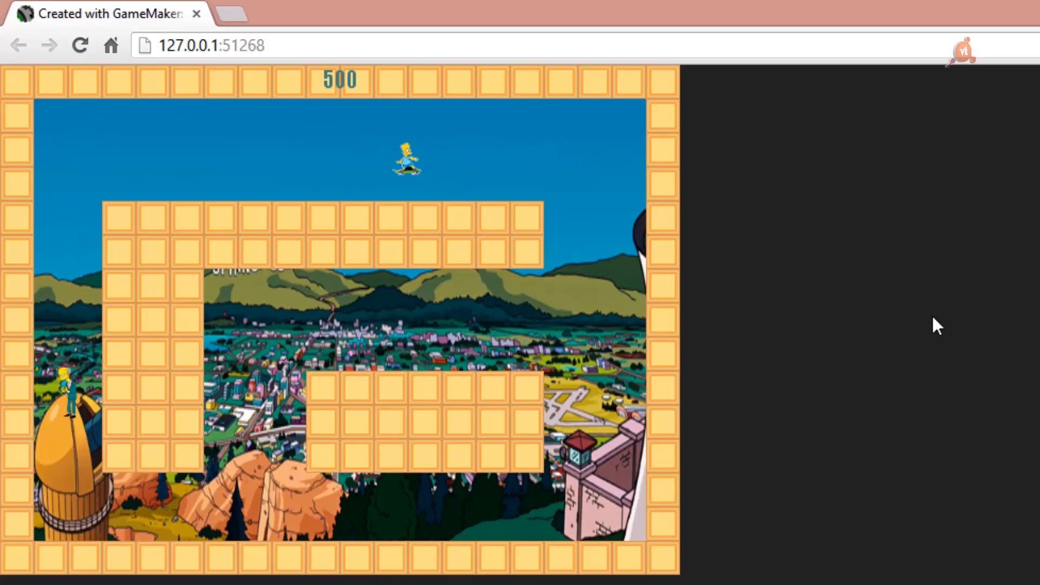
key("Down")
key("Left")
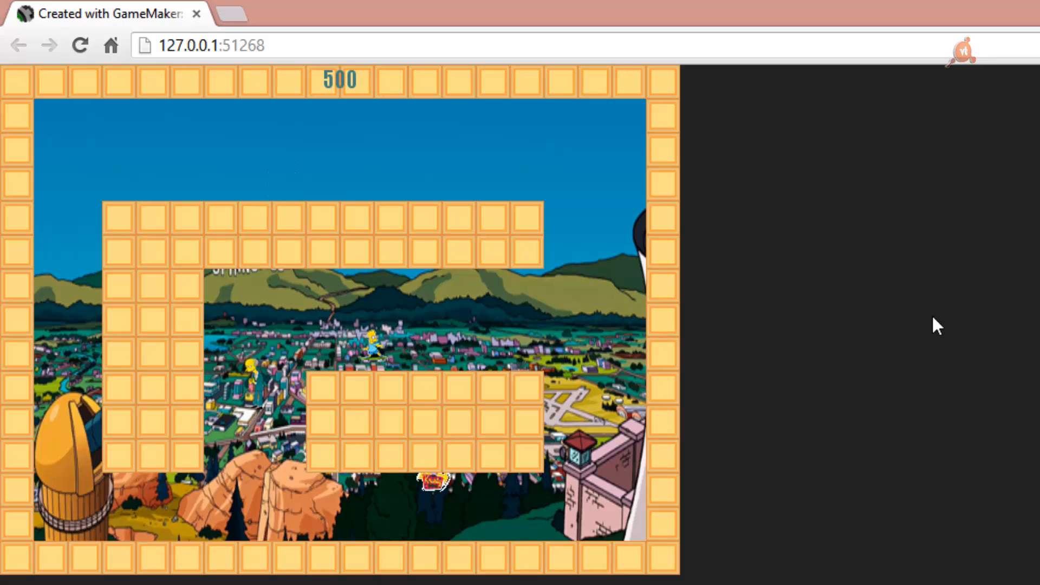
key("Right")
key("Down")
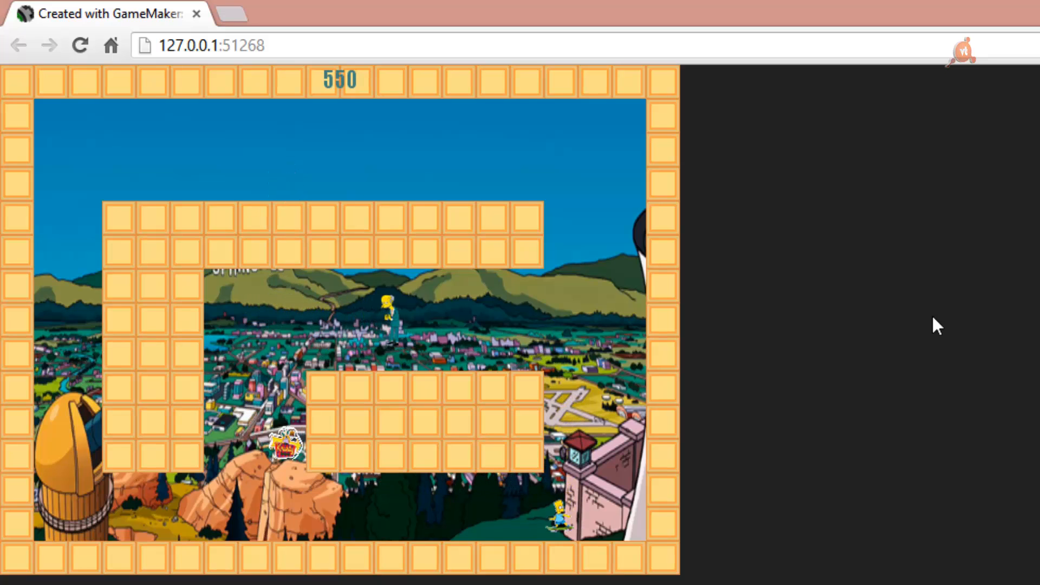
key("Left")
key("Up")
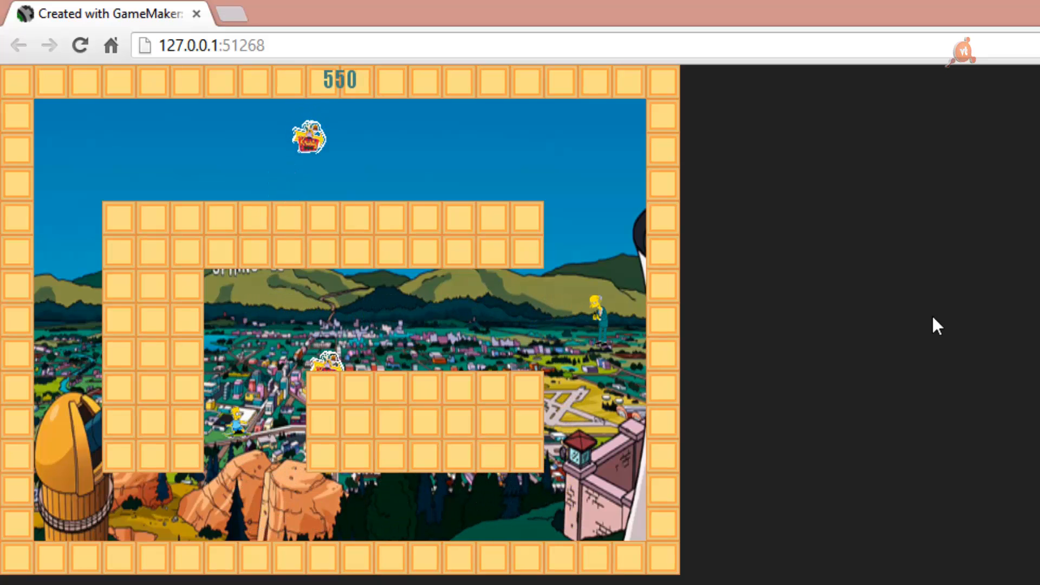
key("Right")
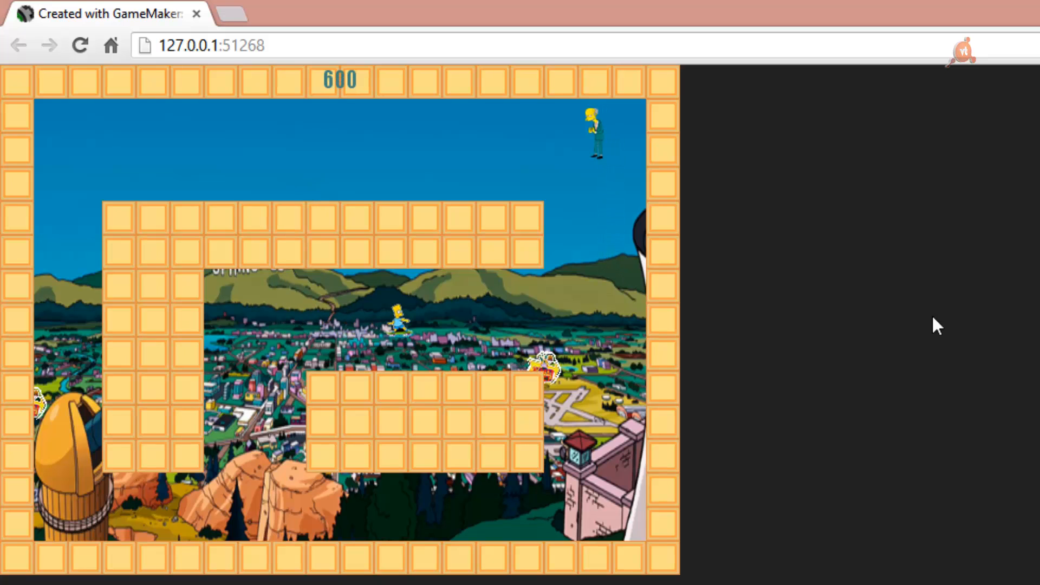
Continue play-testing by steering Bart around the maze to check the moving pickups and the score
key("Left")
key("Down")
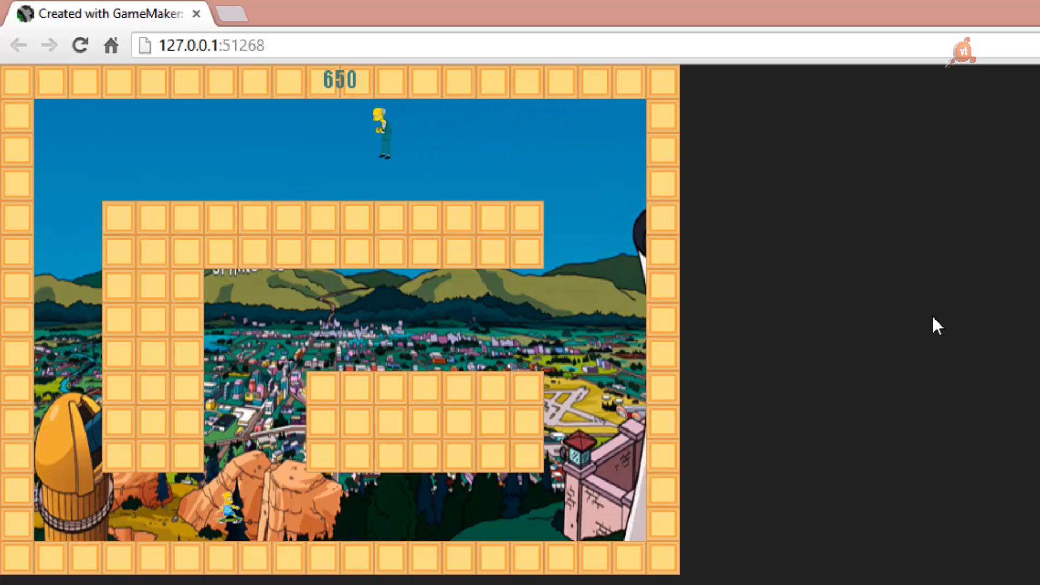
key("Right")
key("Up")
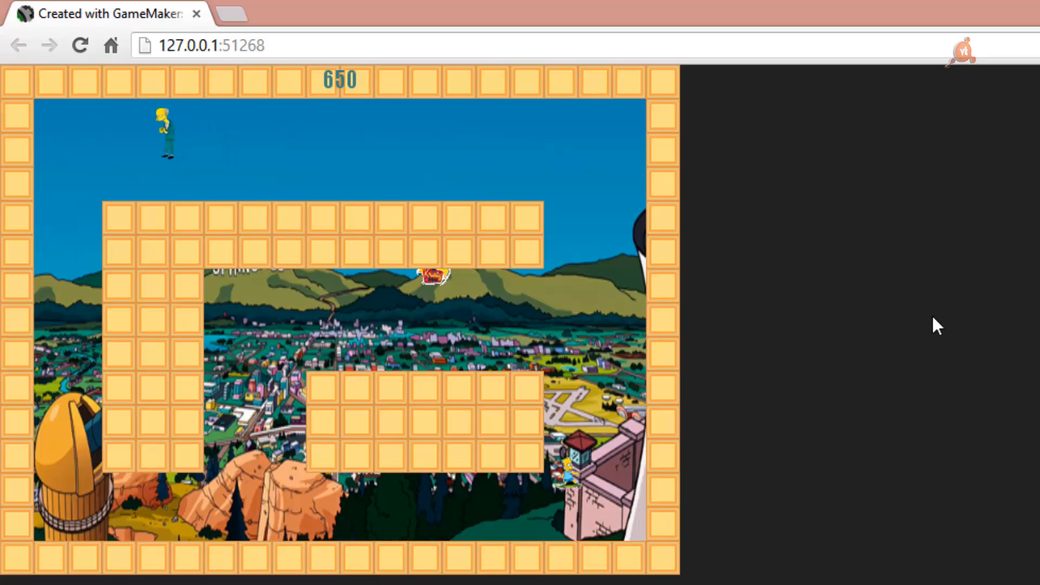
key("Down")
key("Left")
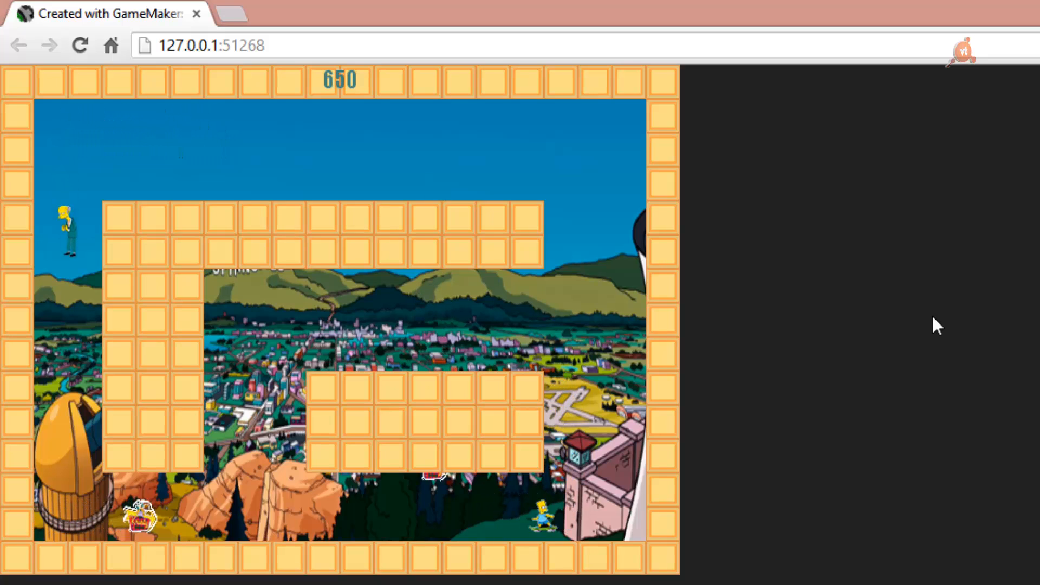
key("Up")
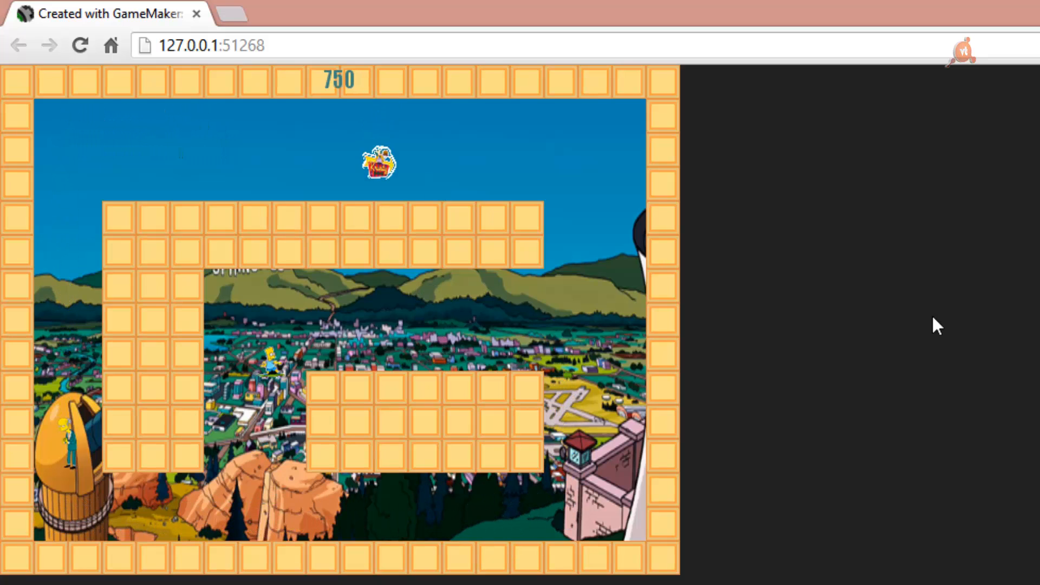
key("Right")
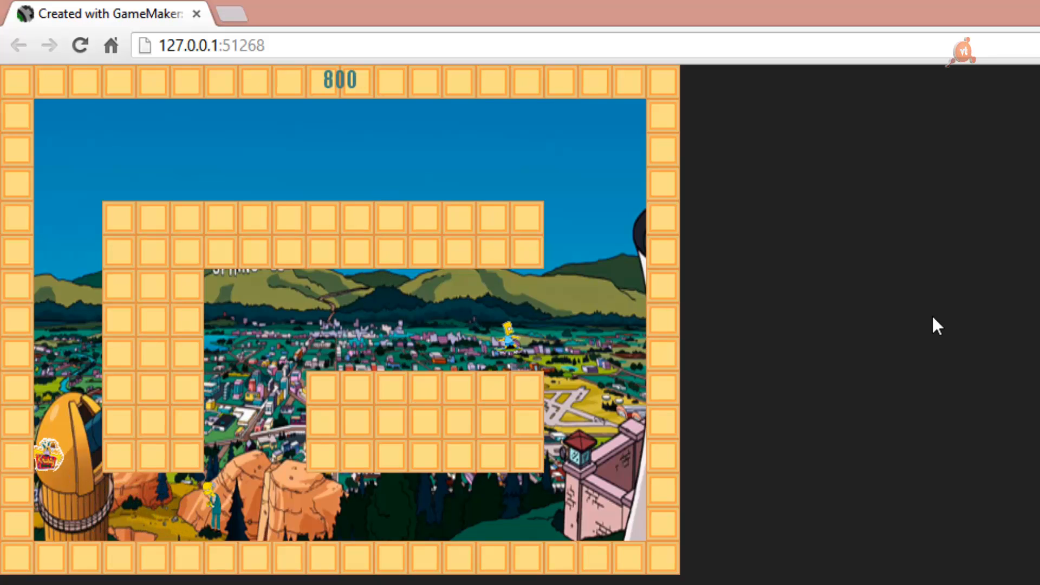
key("Up")
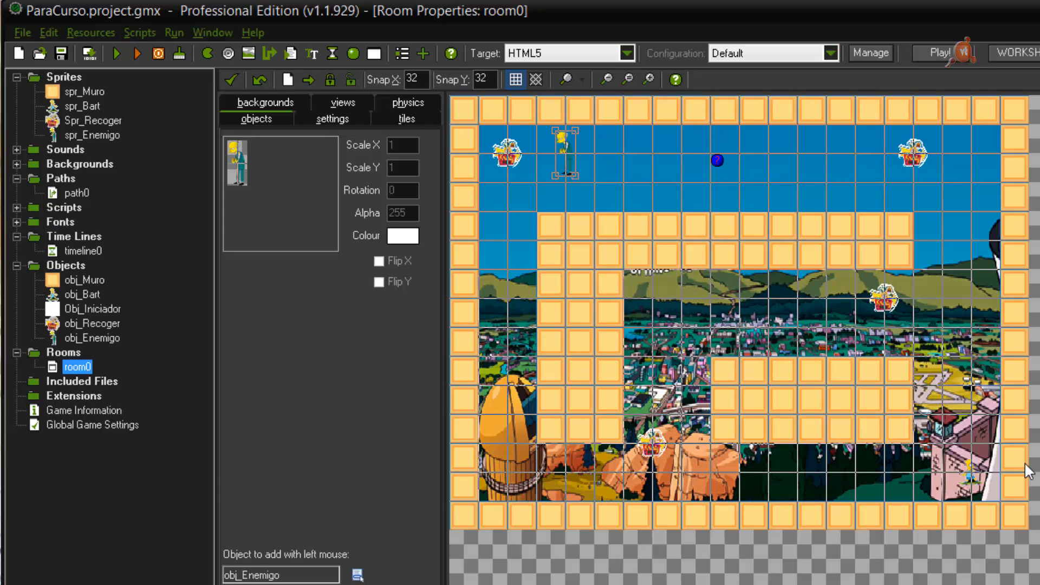
Replace the spr_Bart image with Bart-simpson-bartman.png, center the sprite's origin, and accept it
double_click(83, 107)
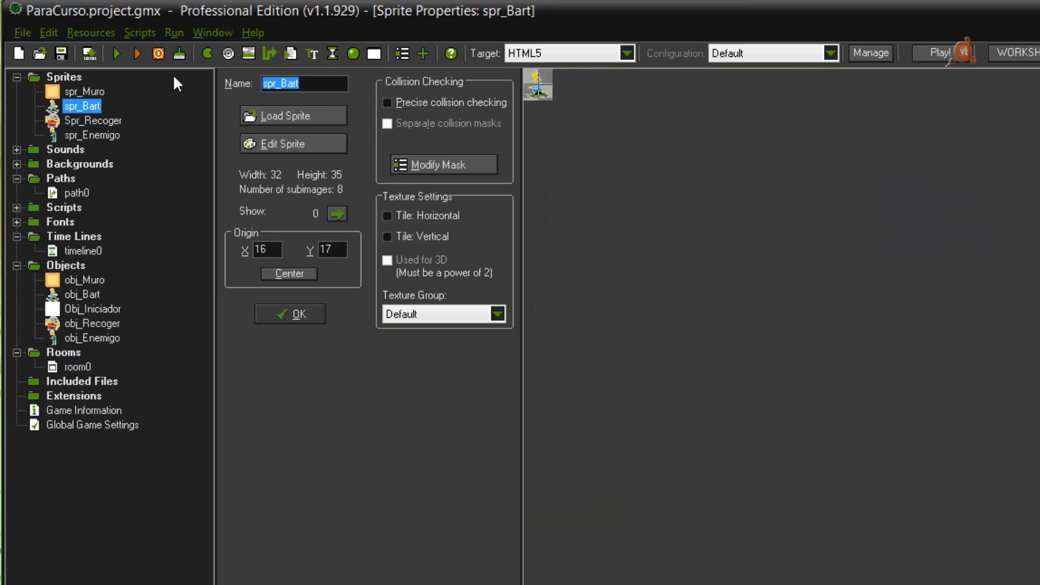
left_click(284, 113)
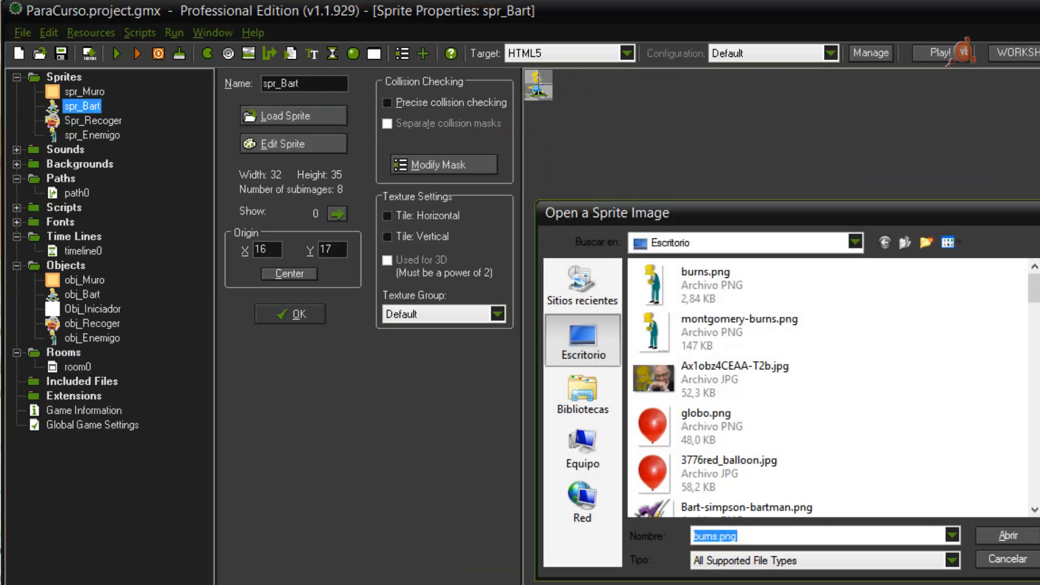
scroll(987, 332, "down", 3)
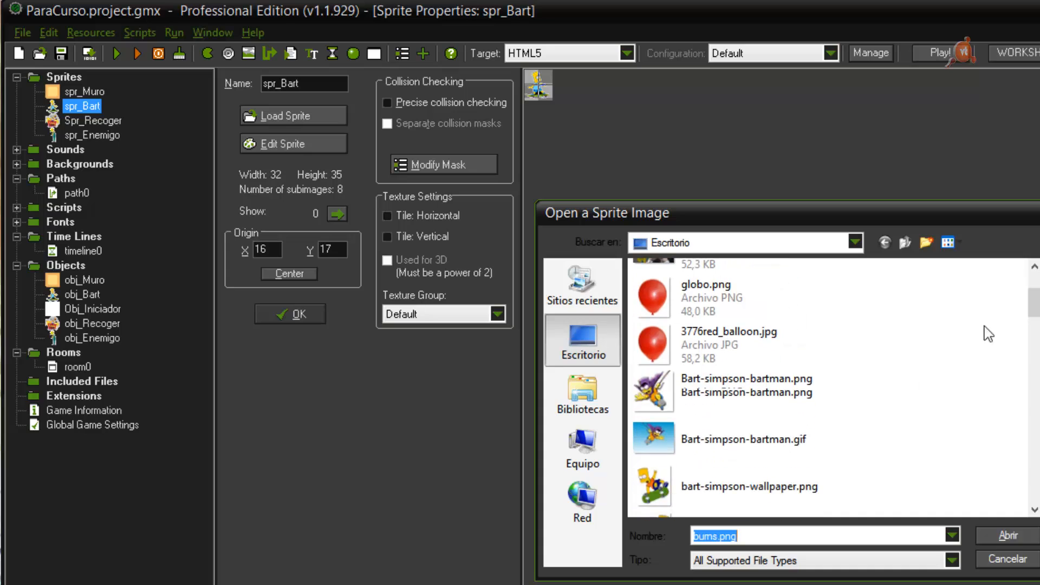
left_click(659, 386)
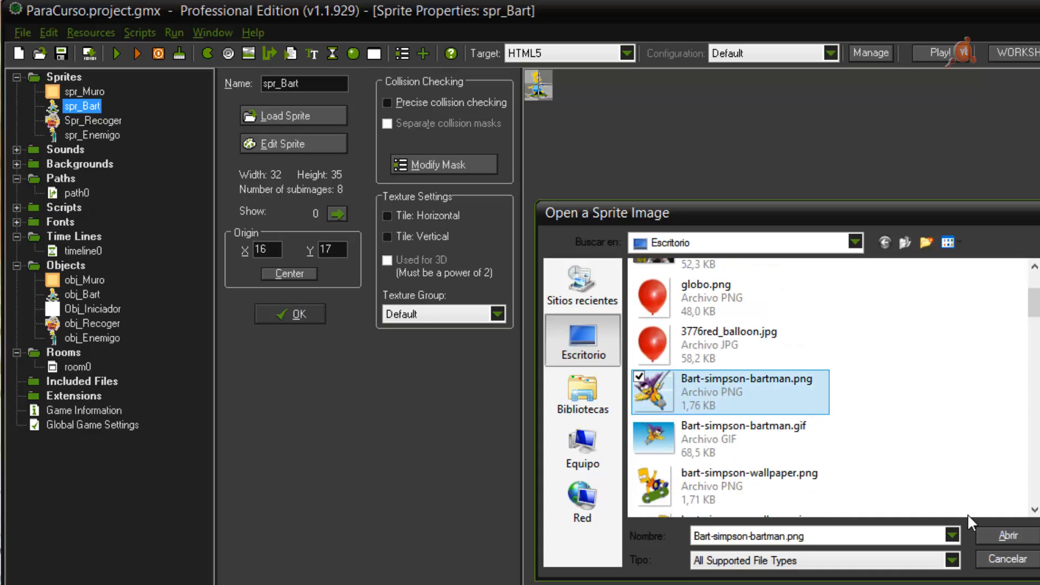
left_click(1011, 536)
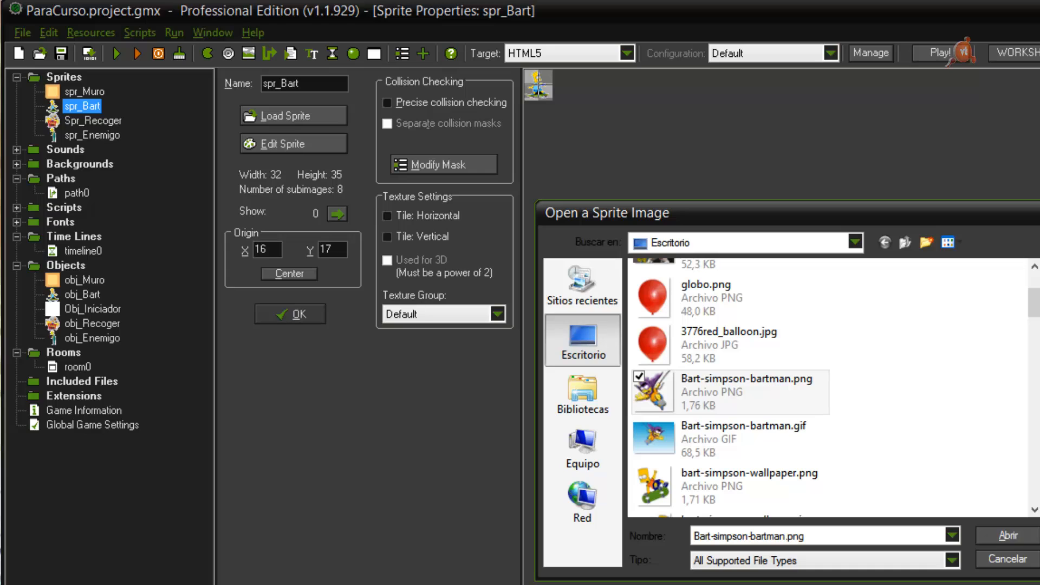
left_click(989, 534)
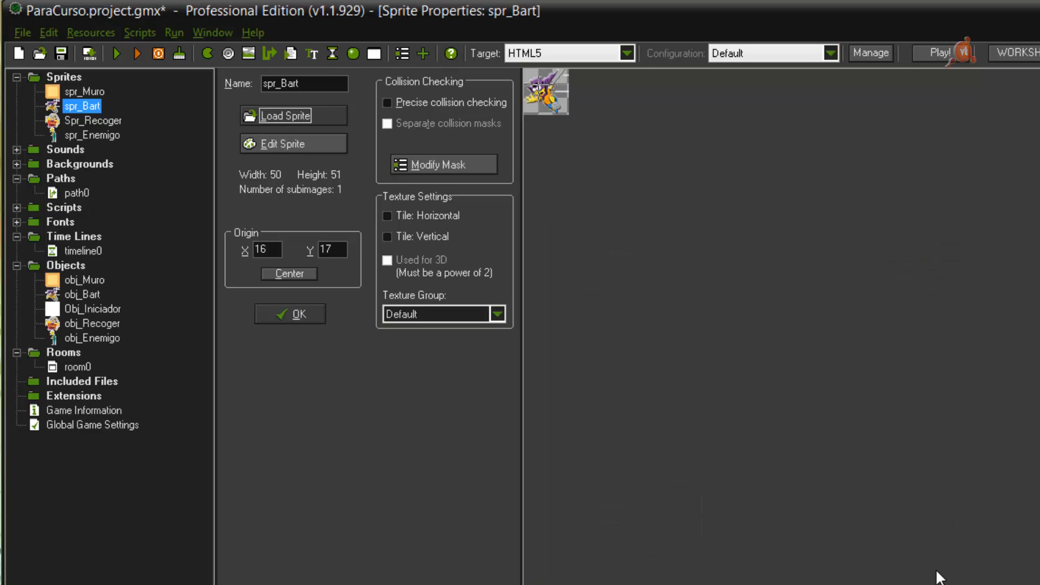
left_click(292, 273)
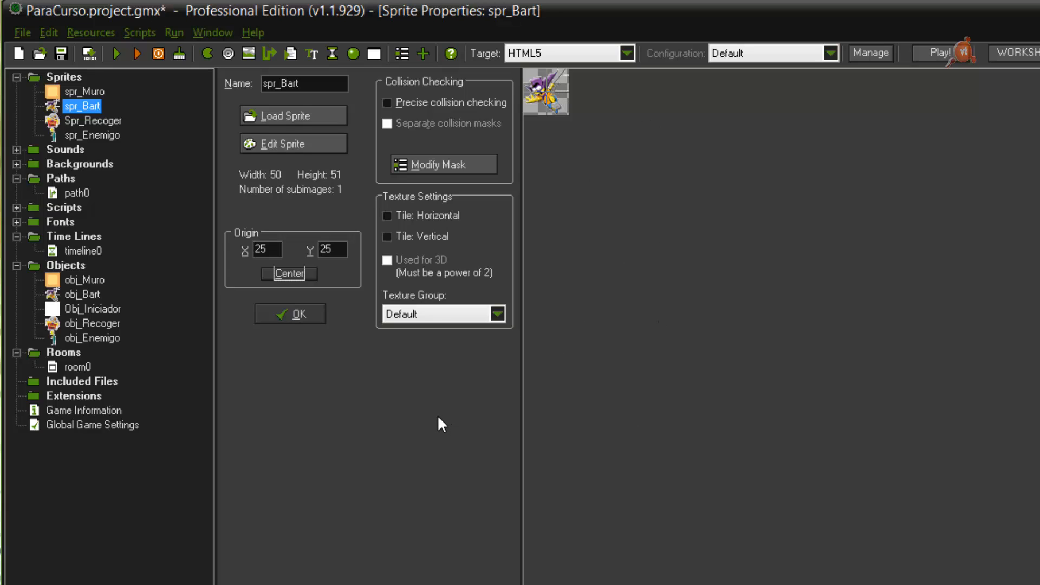
left_click(290, 314)
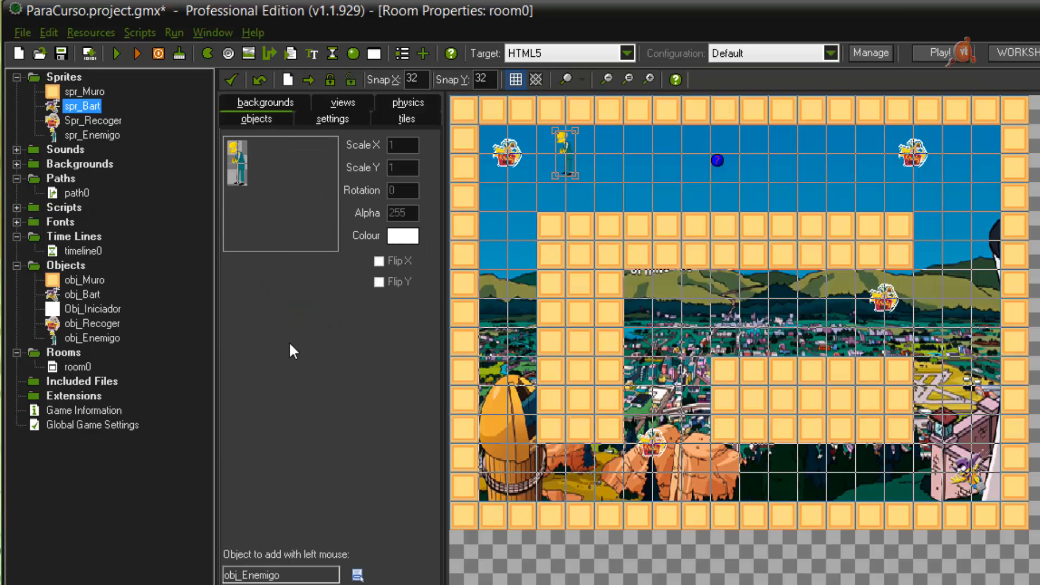
Reselect spr_Bart as the sprite of obj_Bart and accept the object, saving and running the project in the browser
double_click(81, 294)
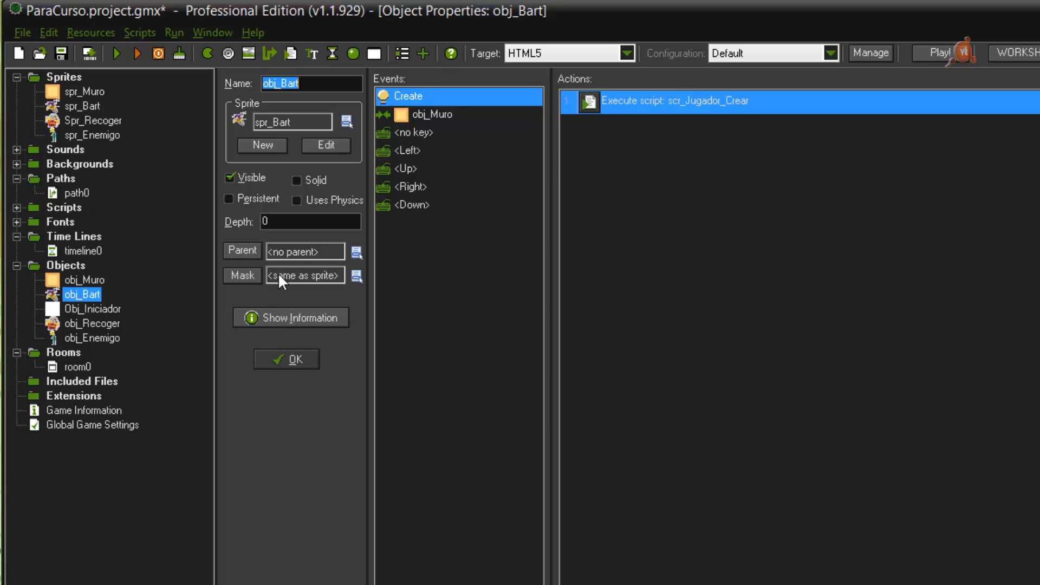
left_click(274, 122)
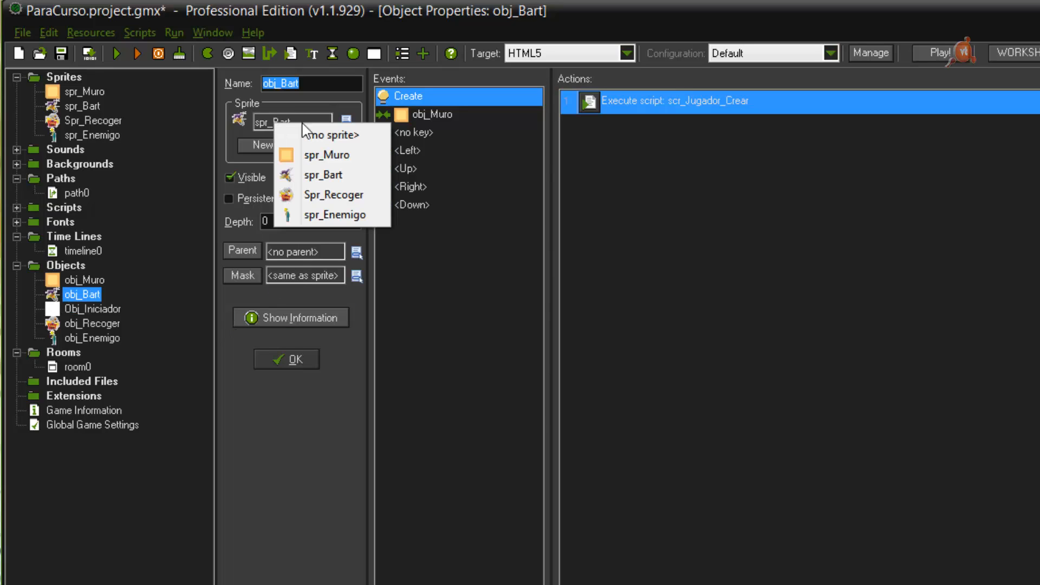
left_click(323, 174)
left_click(293, 358)
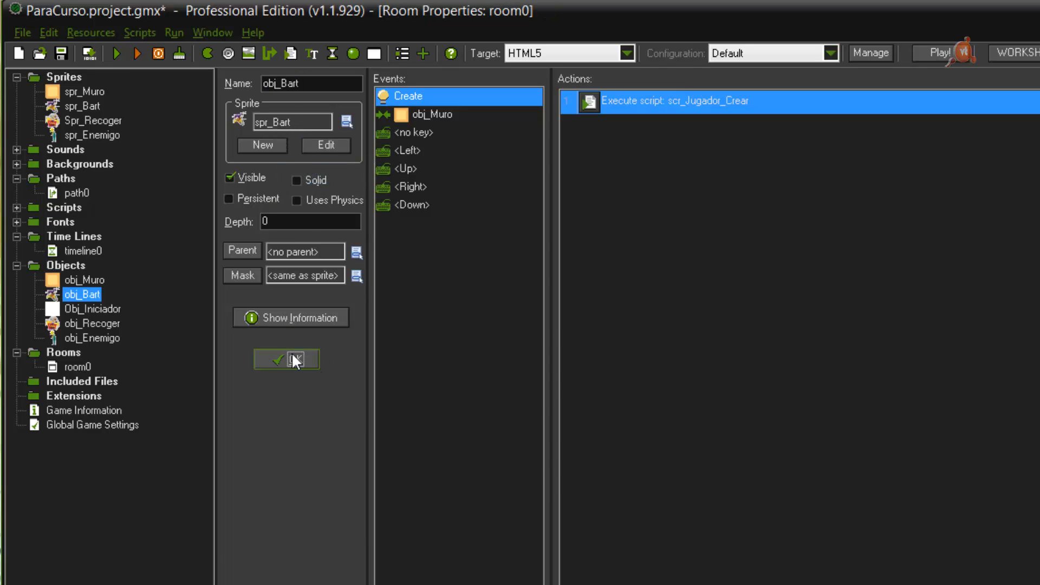
key("ctrl+s")
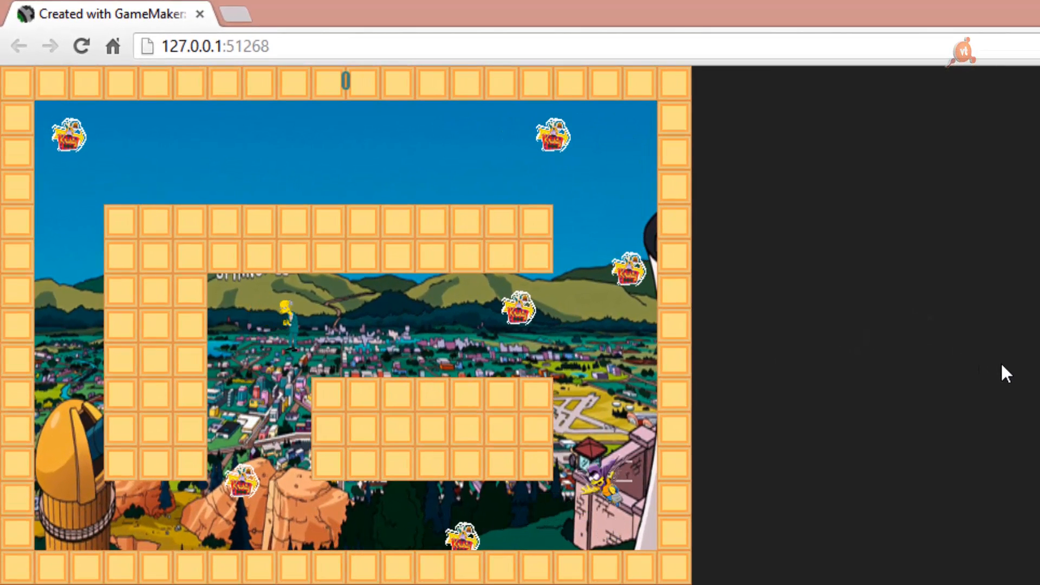
Play-test the game with the new Bartman sprite, steering it through the maze corridors, collecting pickups and checking the wall and enemy collisions
key("Up")
key("Right")
key("Up")
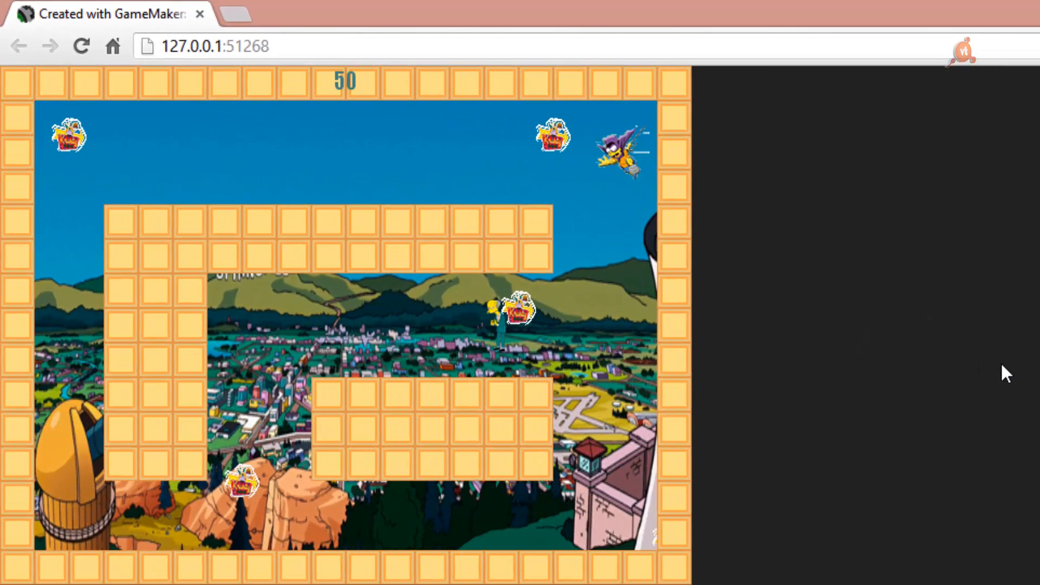
key("Left")
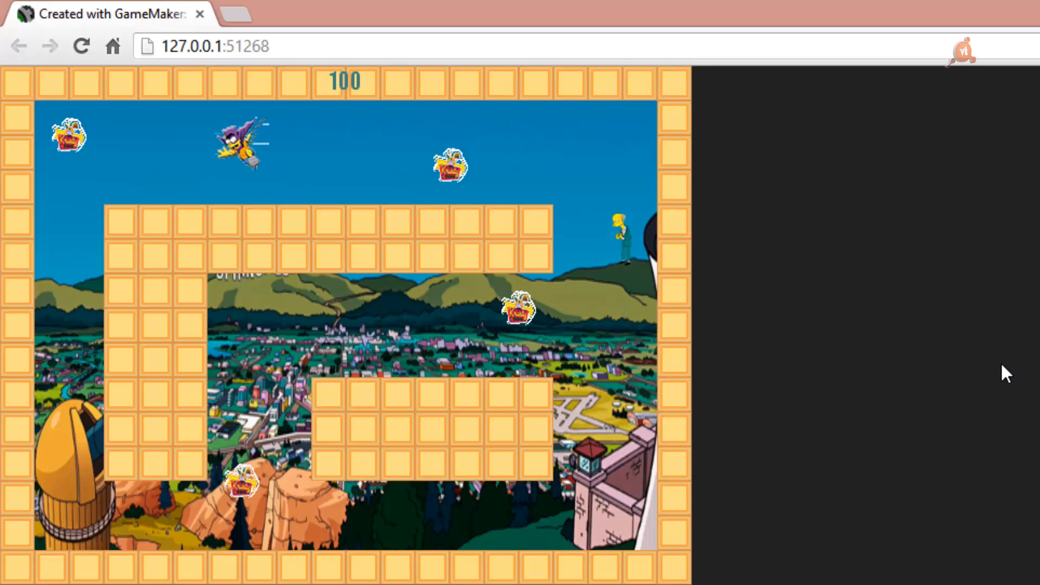
key("Down")
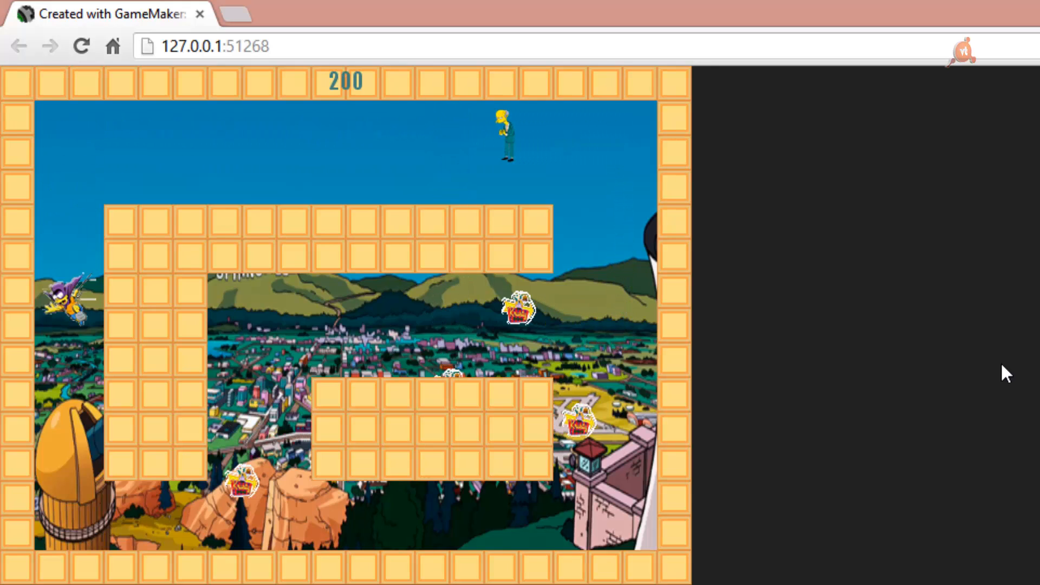
key("Right")
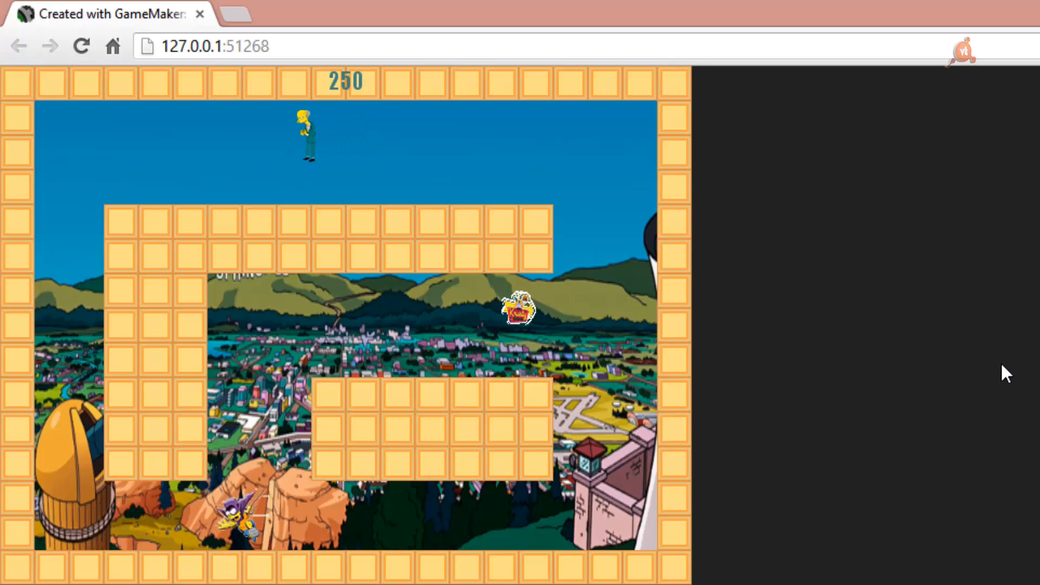
key("Up")
key("Right")
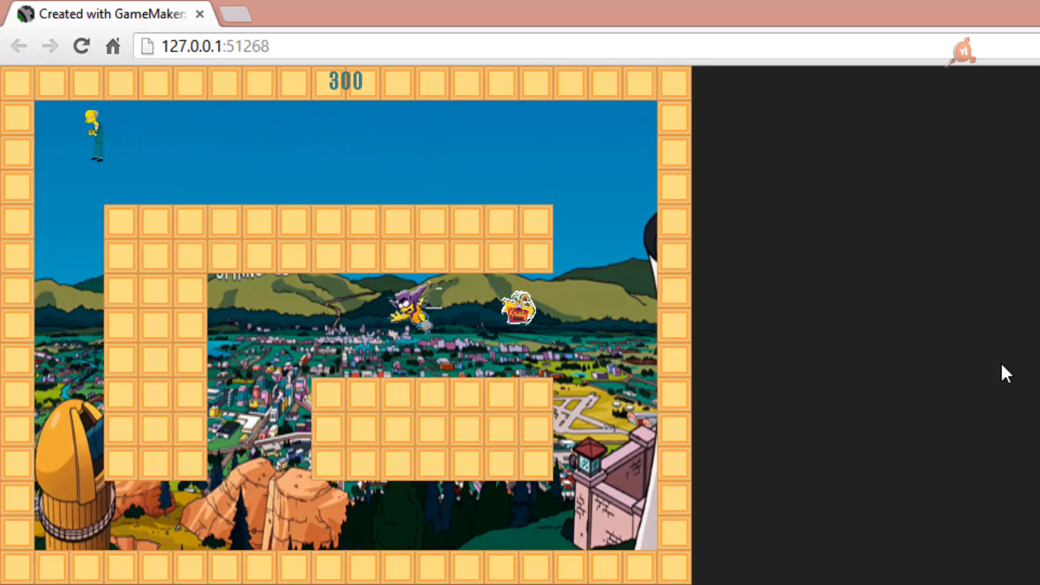
key("Down")
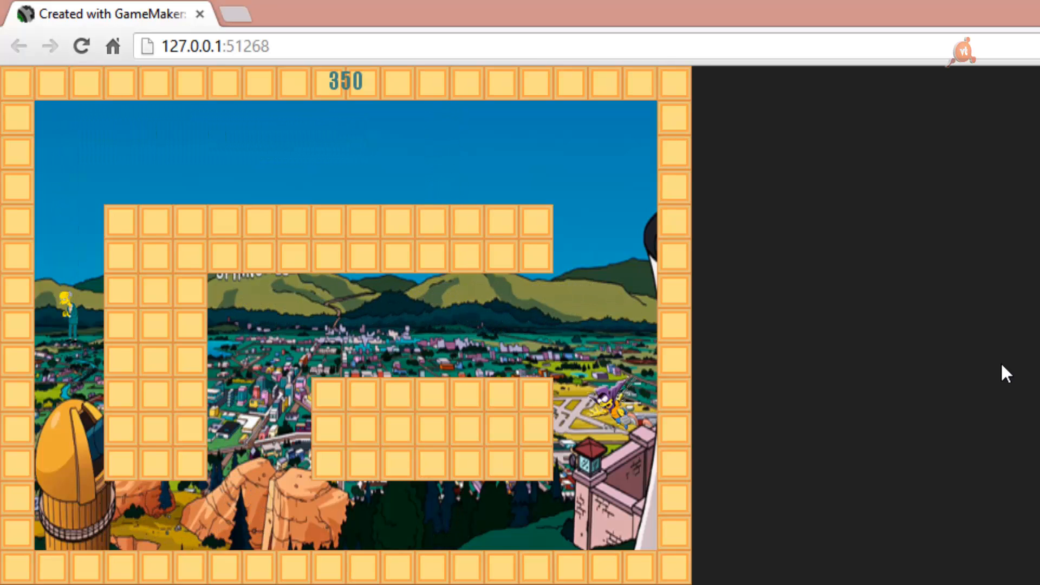
key("Up")
key("Left")
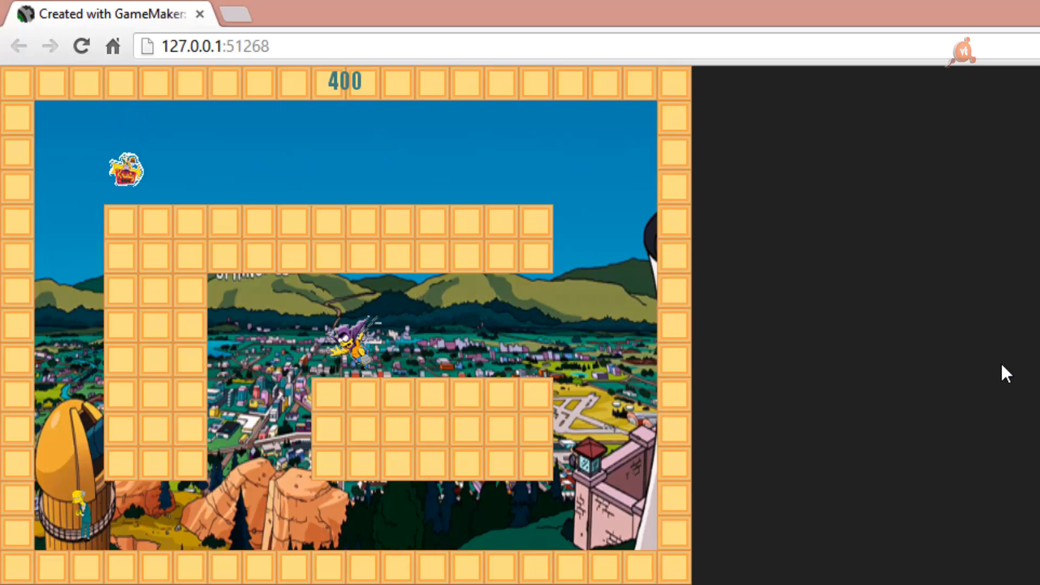
key("Up")
key("Right")
key("Up")
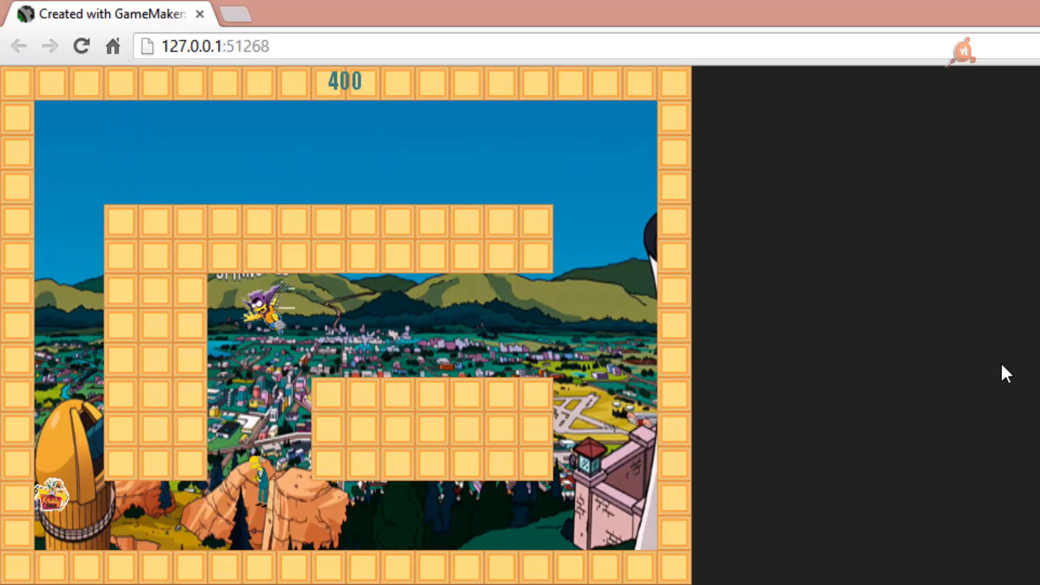
key("Right")
key("Down")
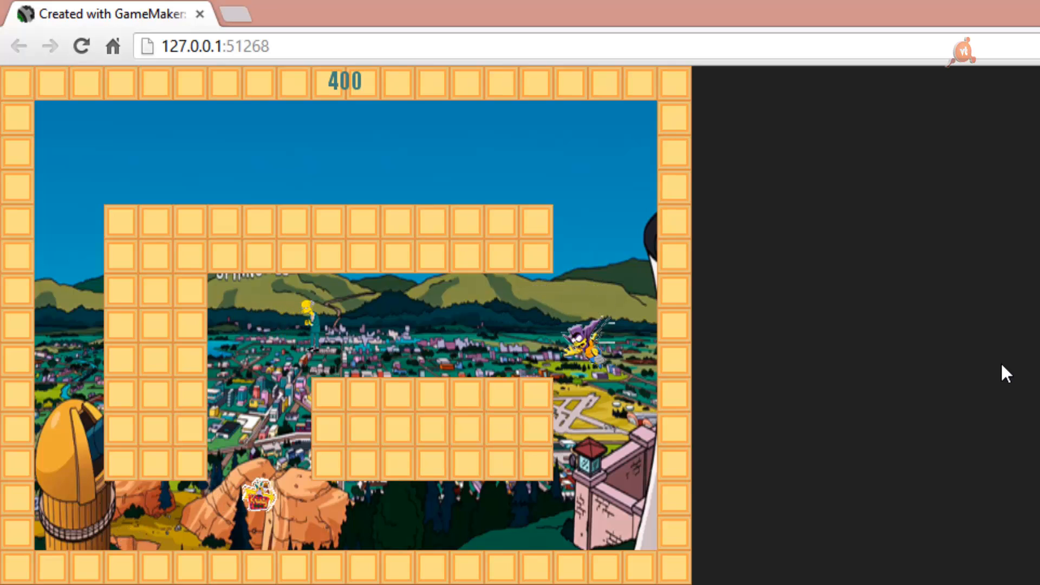
key("Up")
key("Down")
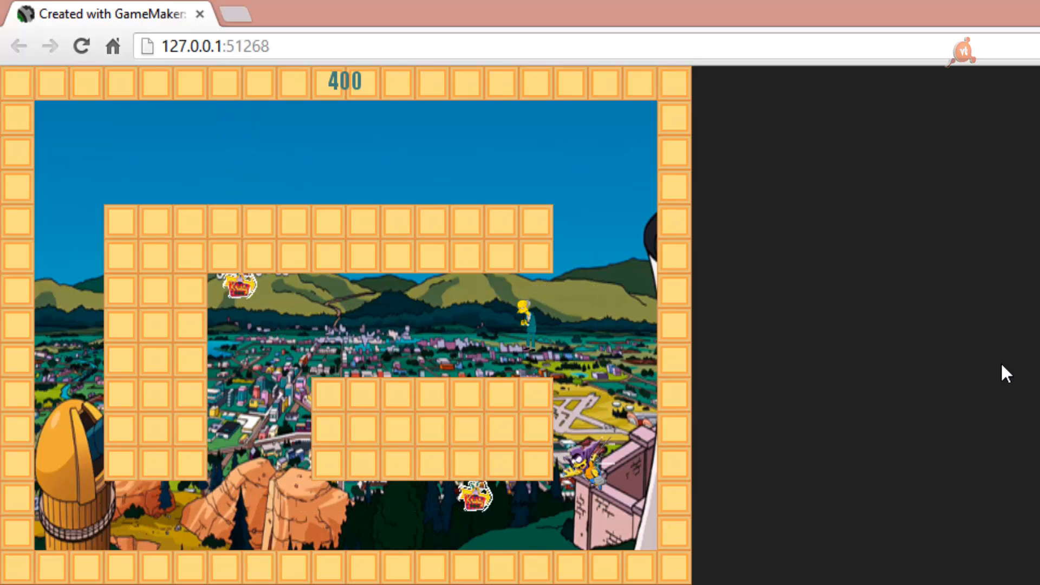
key("Left")
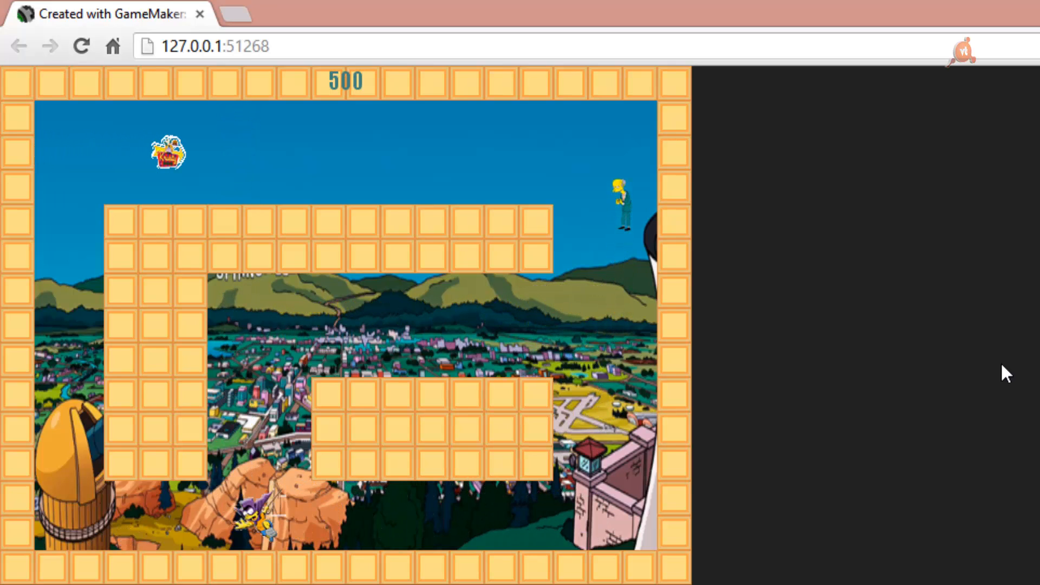
key("Right")
key("Left")
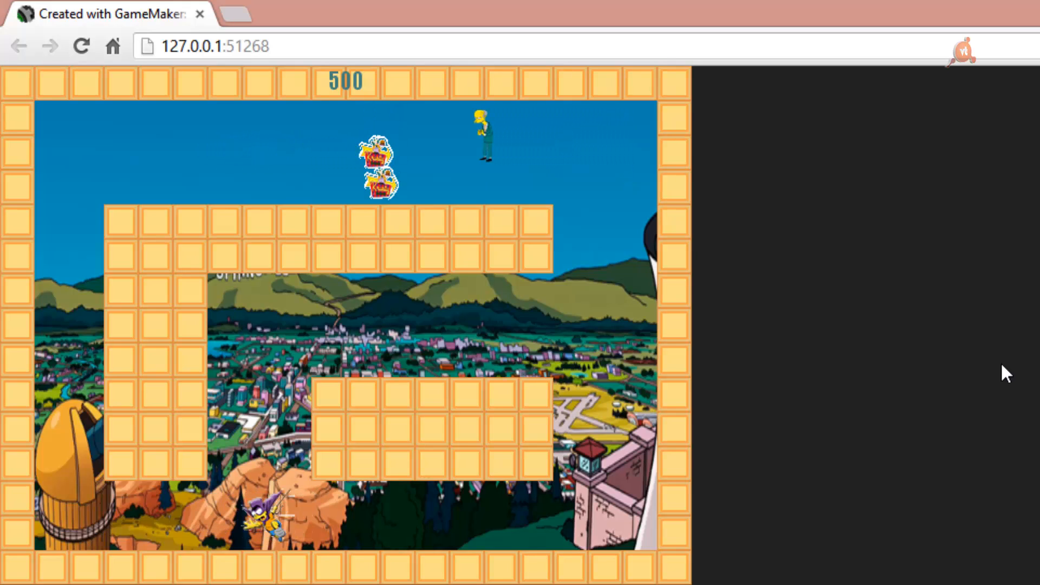
key("Up")
key("Right")
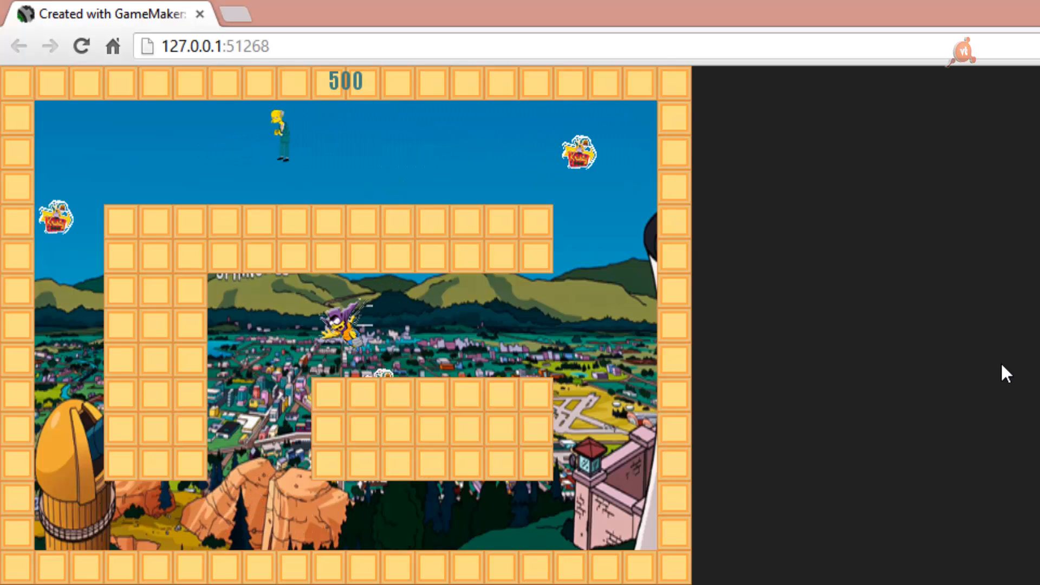
key("Down")
key("Right")
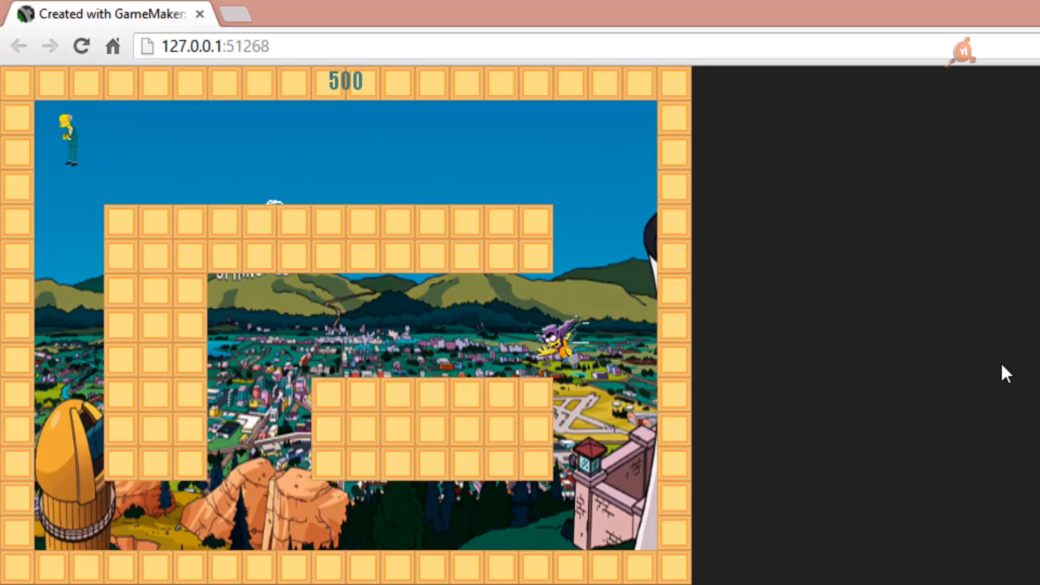
key("Up")
key("Down")
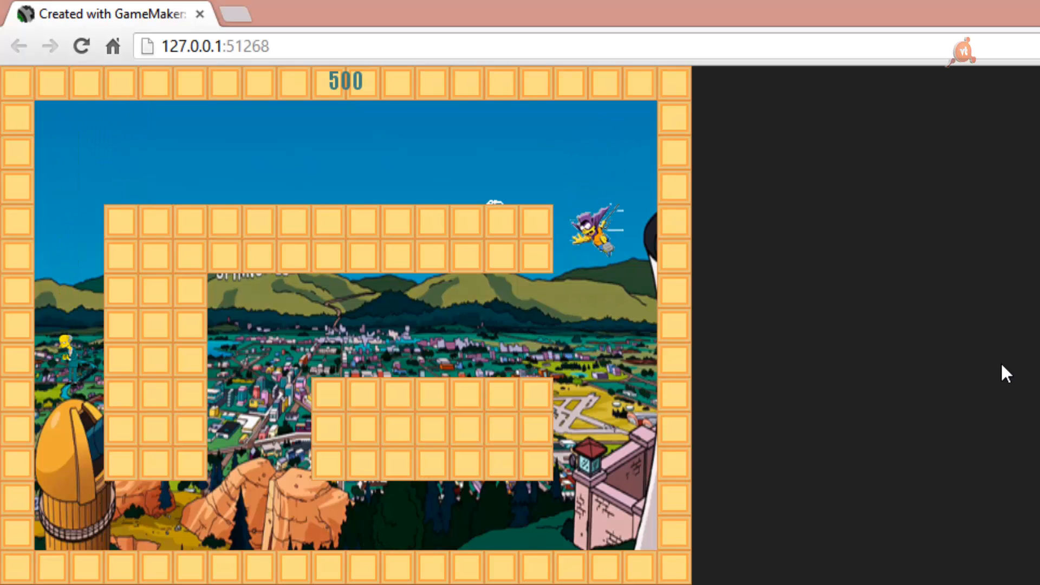
key("Up")
key("Left")
key("Down")
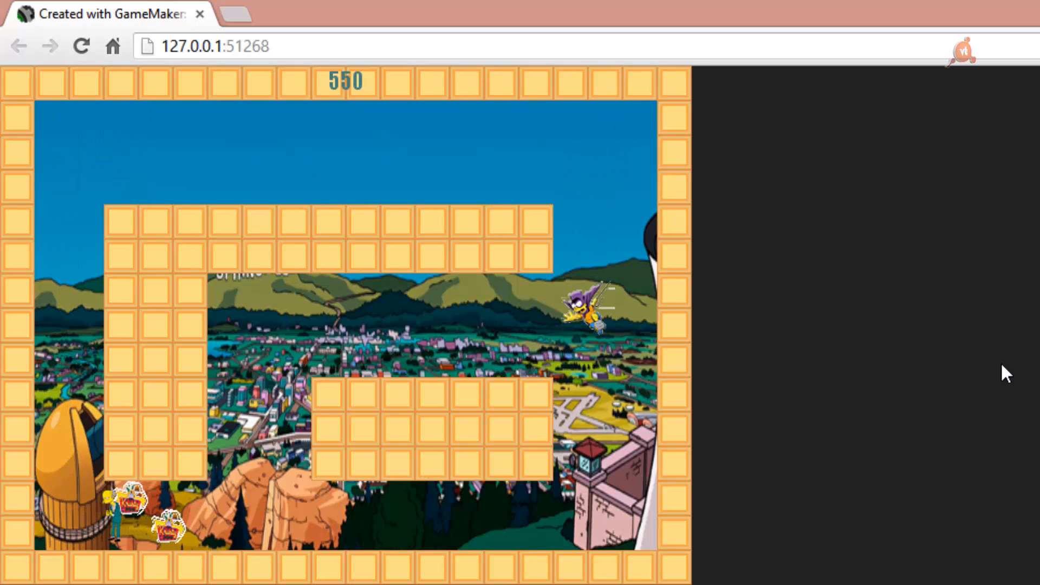
key("Left")
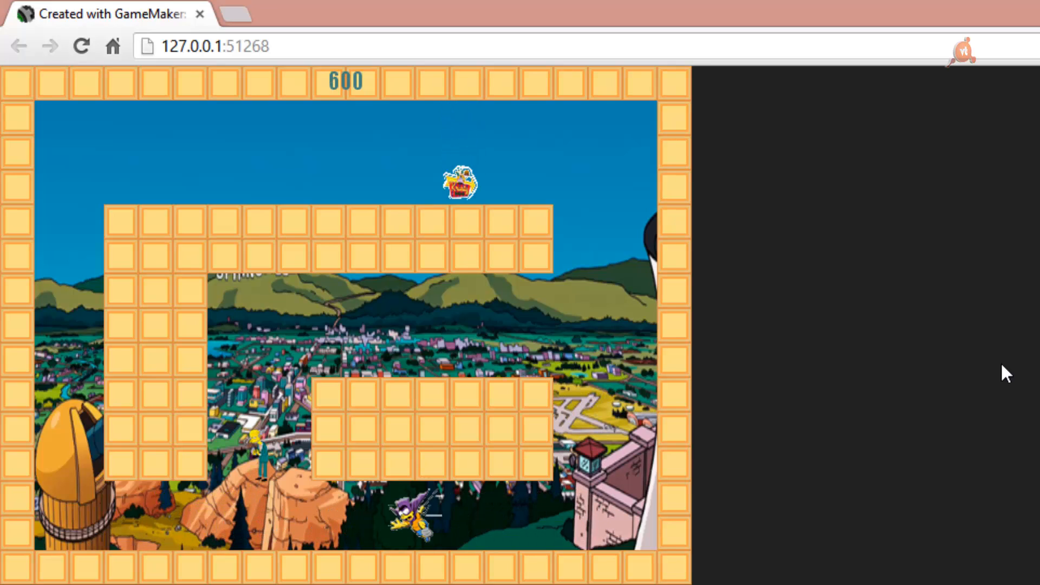
key("Right")
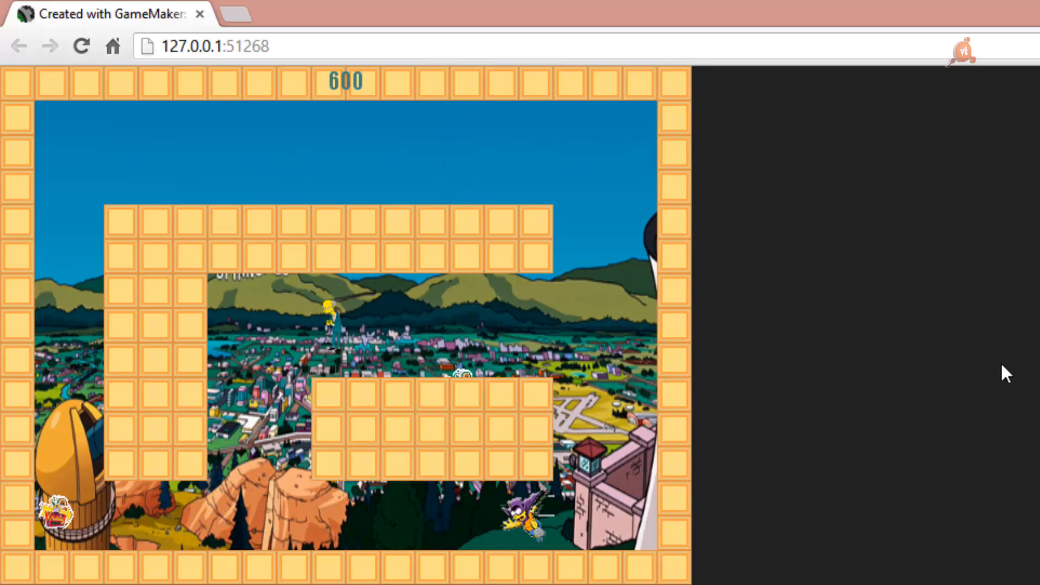
key("Left")
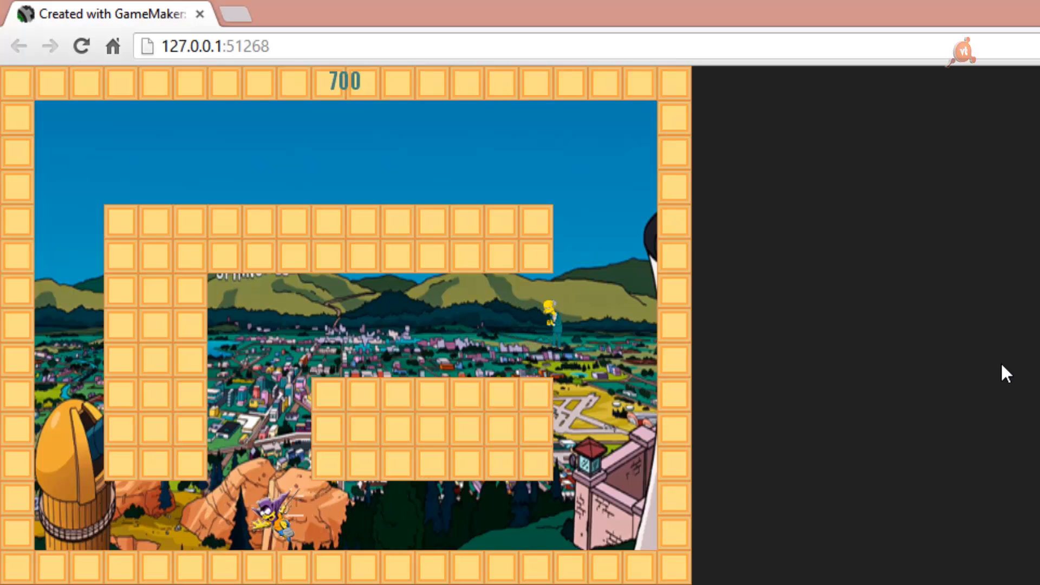
key("Up")
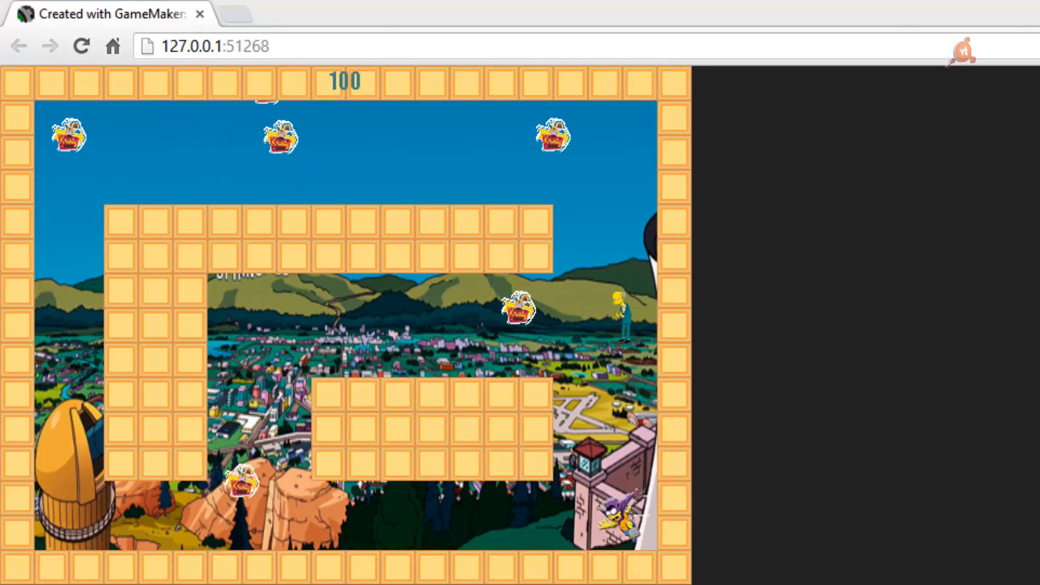
key("Left")
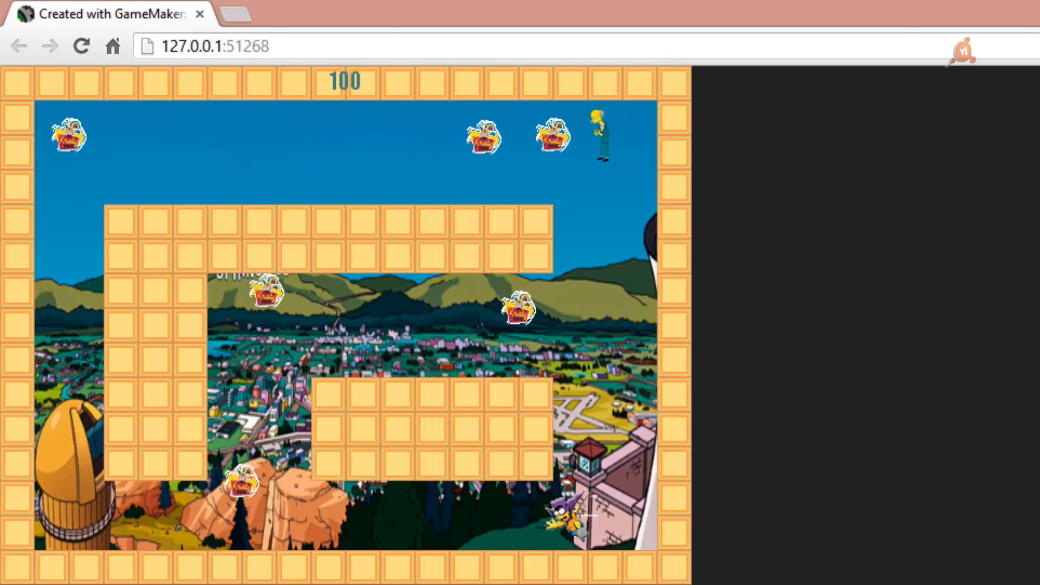